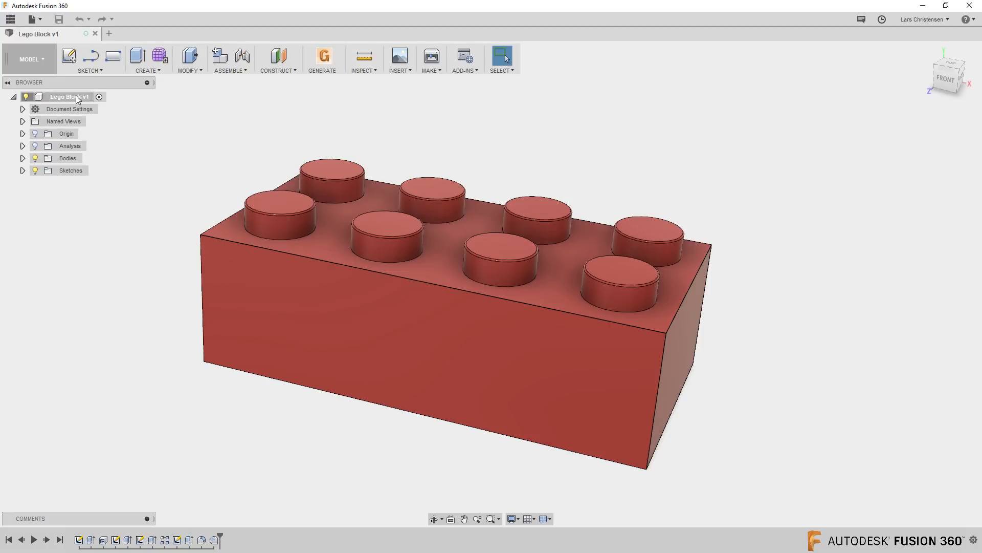
- Save a copy of the design as "Lego Block My Draft and Shrink" in the LiveStream master location
{"action": "left_click", "coordinate": [41, 20]}
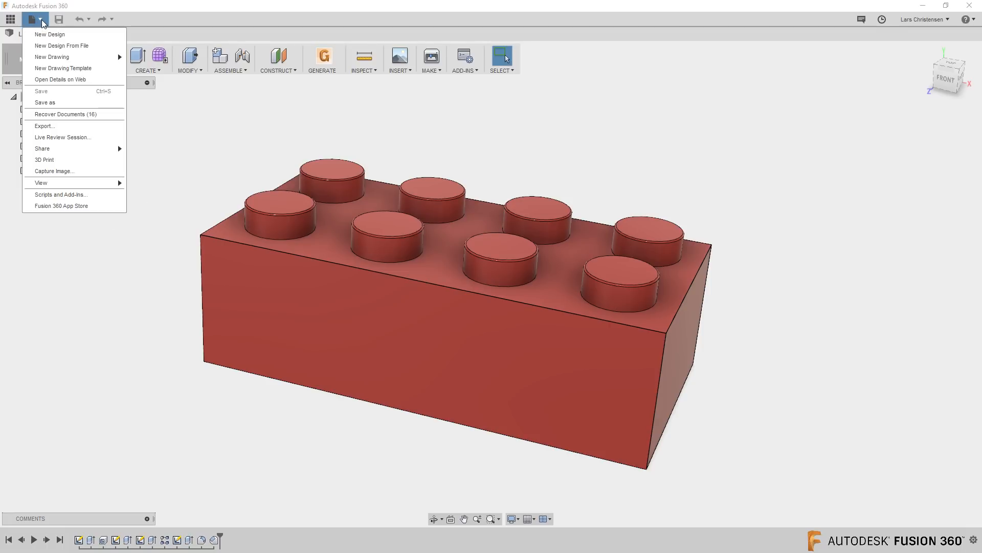
{"action": "left_click", "coordinate": [62, 102]}
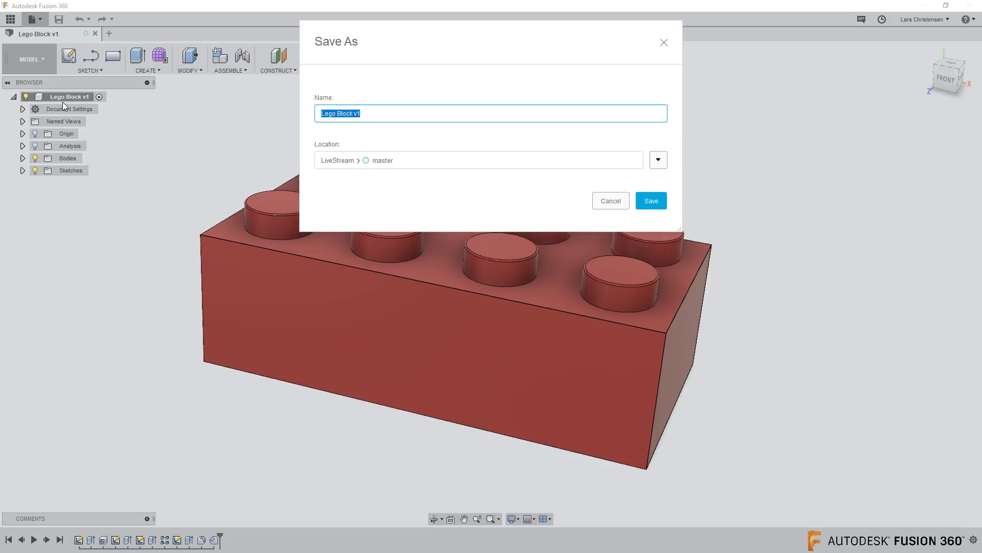
{"action": "left_click", "coordinate": [367, 113]}
{"action": "double_click", "coordinate": [356, 113]}
{"action": "type", "text": "My Draft and Shrink"}
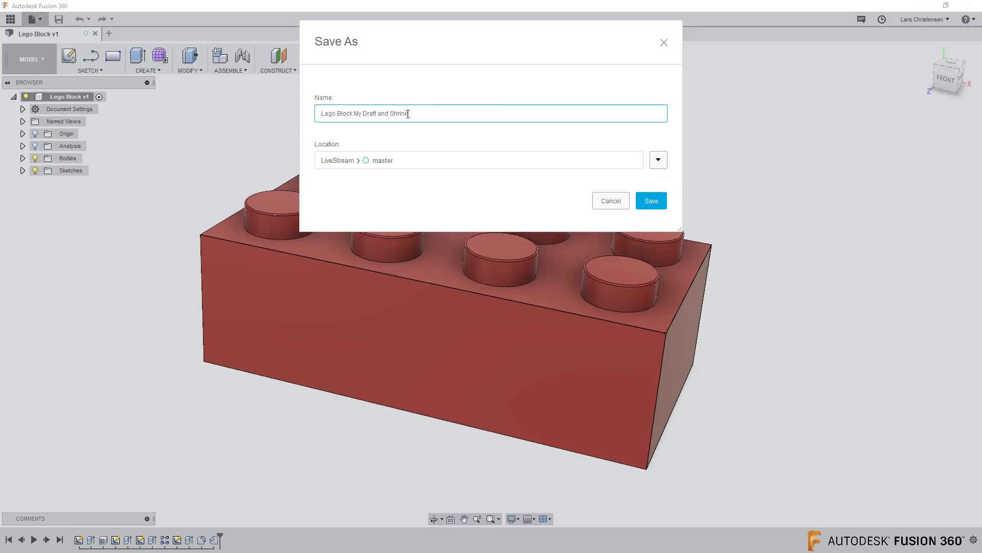
{"action": "left_click", "coordinate": [650, 201]}
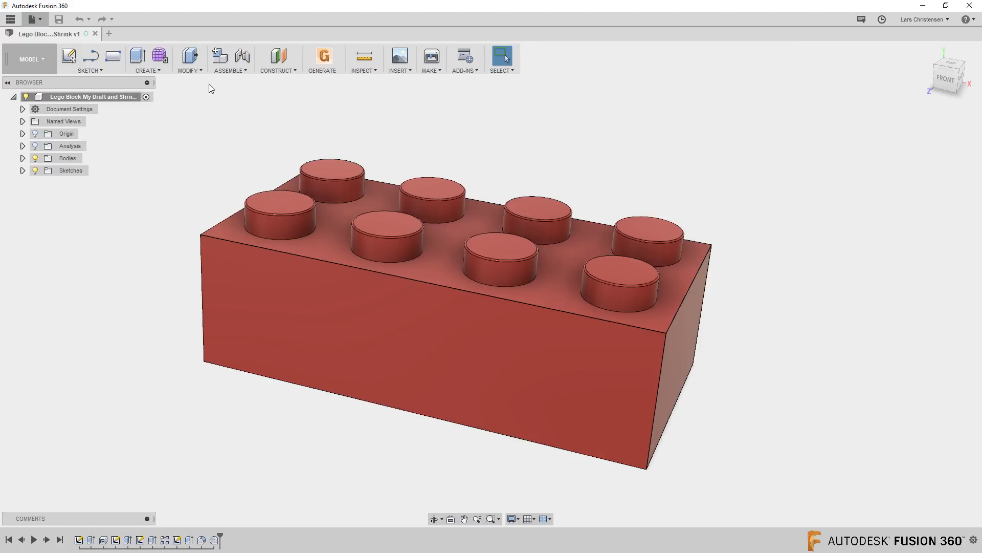
- Scale the whole block body uniformly by a factor of 1.18
{"action": "left_click", "coordinate": [203, 70]}
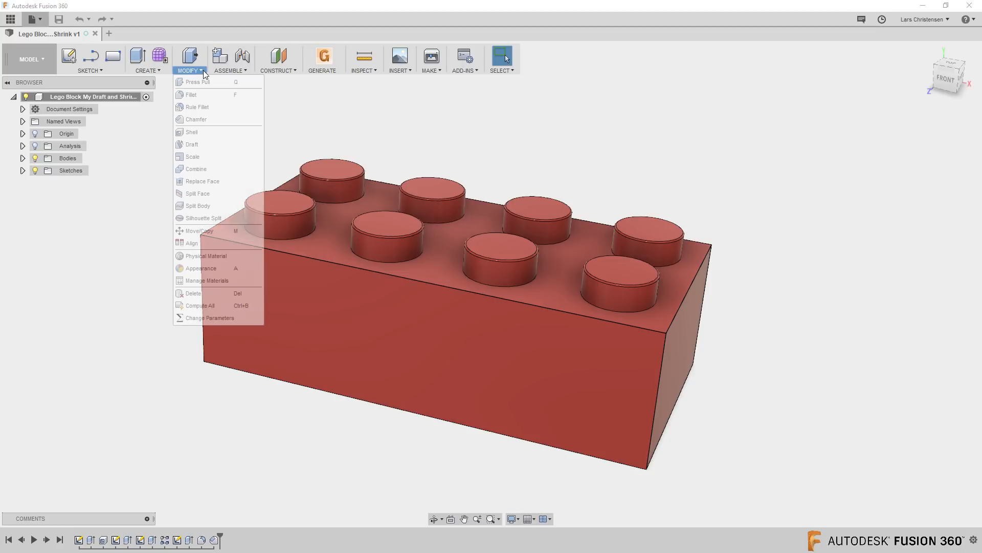
{"action": "left_click", "coordinate": [199, 157]}
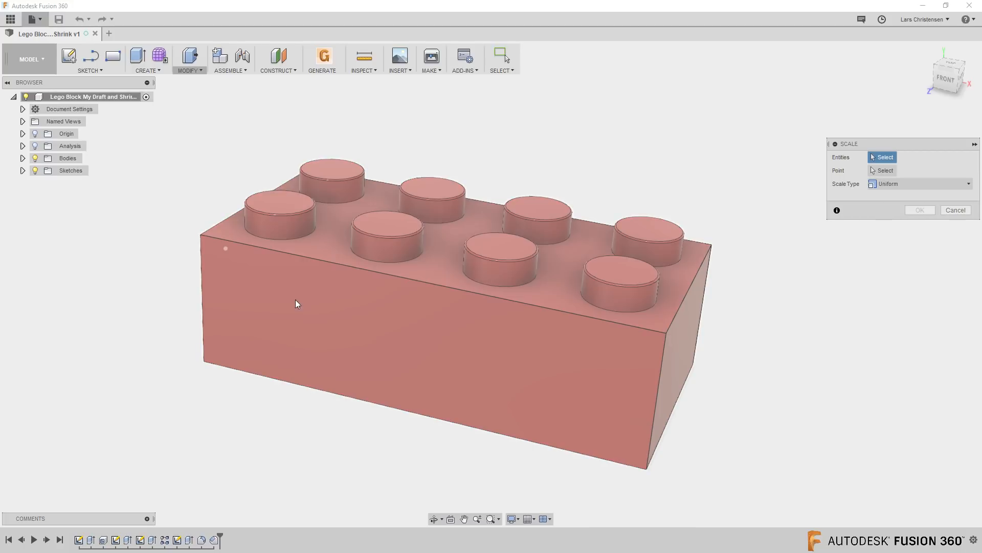
{"action": "left_click", "coordinate": [274, 296]}
{"action": "left_click", "coordinate": [880, 197]}
{"action": "left_click_drag", "start_coordinate": [880, 197], "coordinate": [914, 195]}
{"action": "type", "text": ".18"}
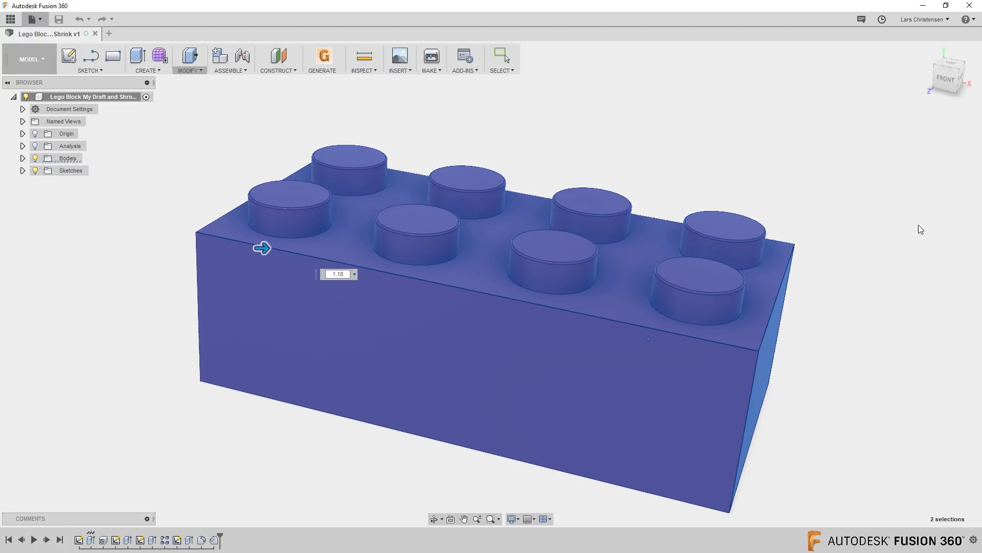
{"action": "left_click", "coordinate": [920, 223]}
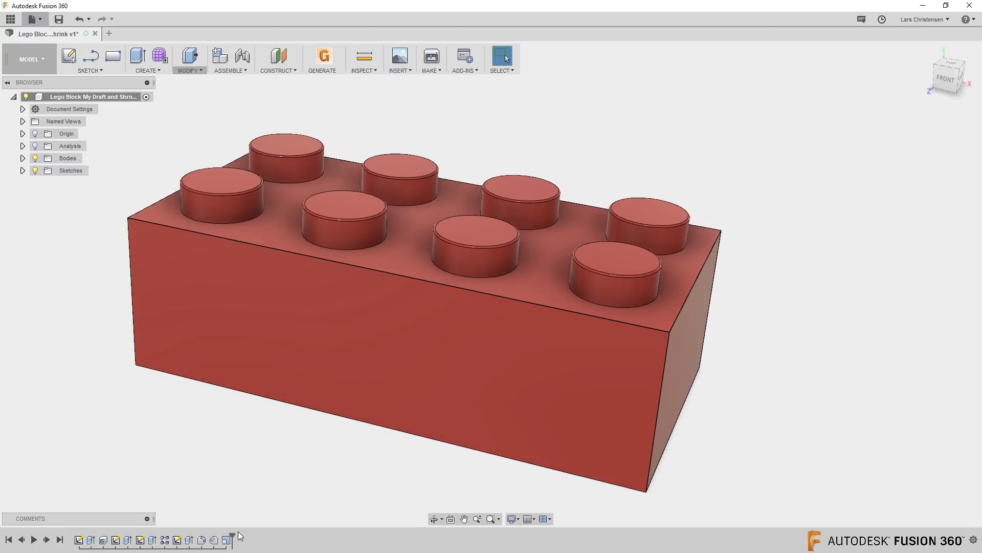
- Edit the scale feature and correct its uniform scale factor to 1.018
{"action": "left_click_drag", "start_coordinate": [227, 537], "coordinate": [232, 537]}
{"action": "right_click", "coordinate": [226, 539]}
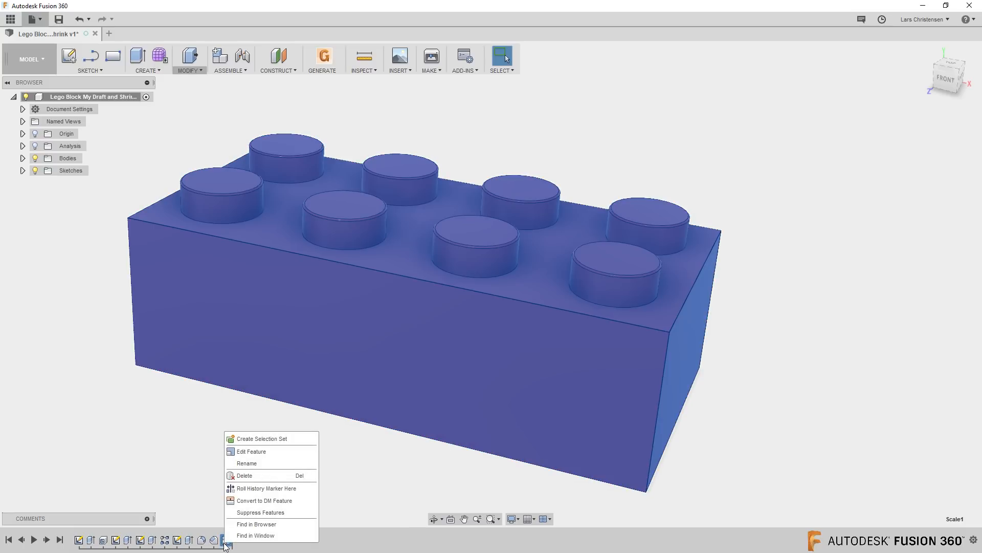
{"action": "left_click", "coordinate": [240, 452]}
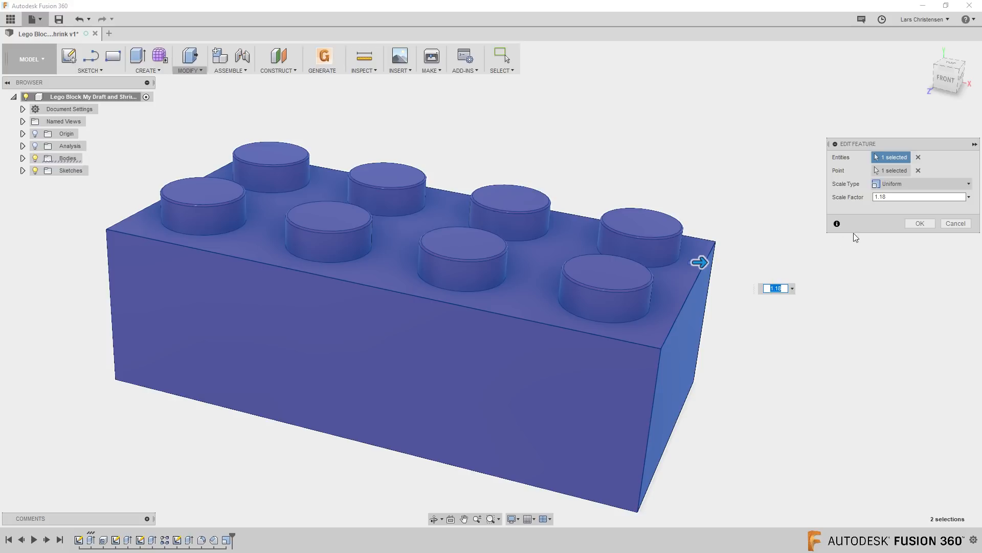
{"action": "left_click", "coordinate": [880, 197]}
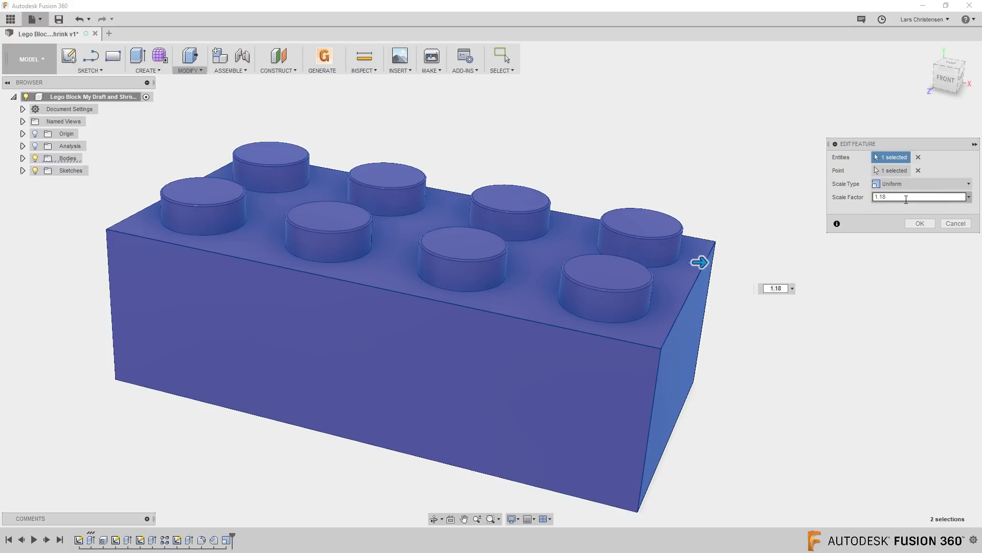
{"action": "type", "text": "0"}
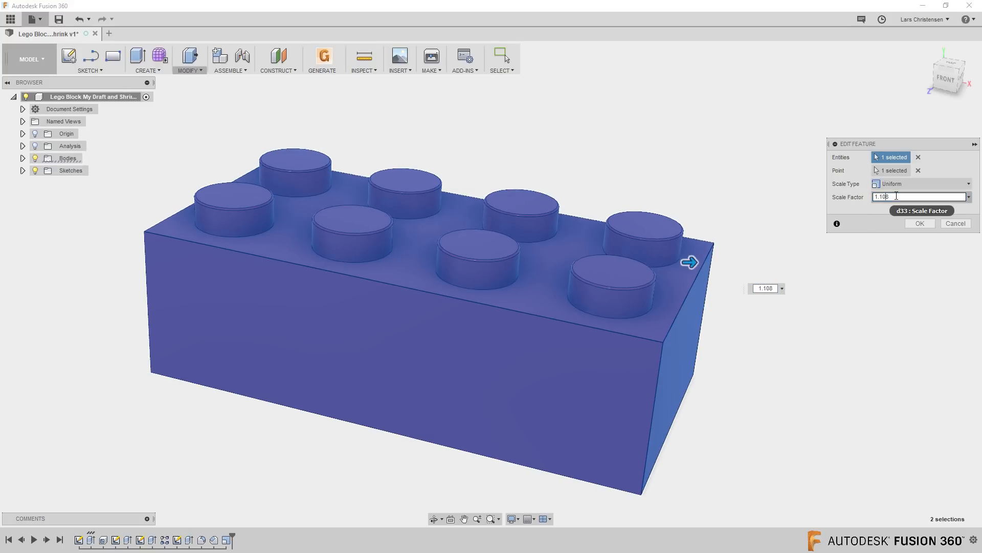
{"action": "key", "text": "BackSpace"}
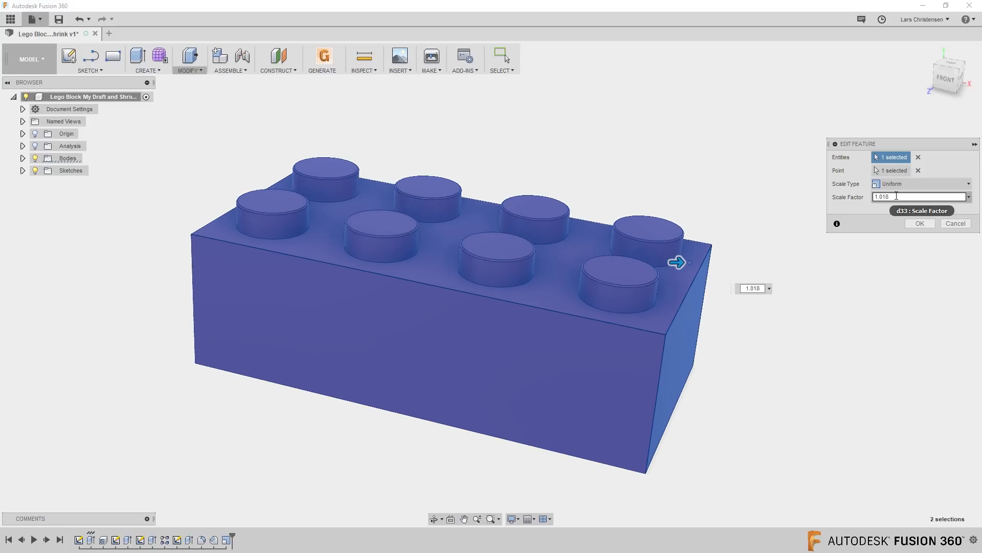
{"action": "left_click", "coordinate": [921, 224]}
{"action": "key", "text": "Escape"}
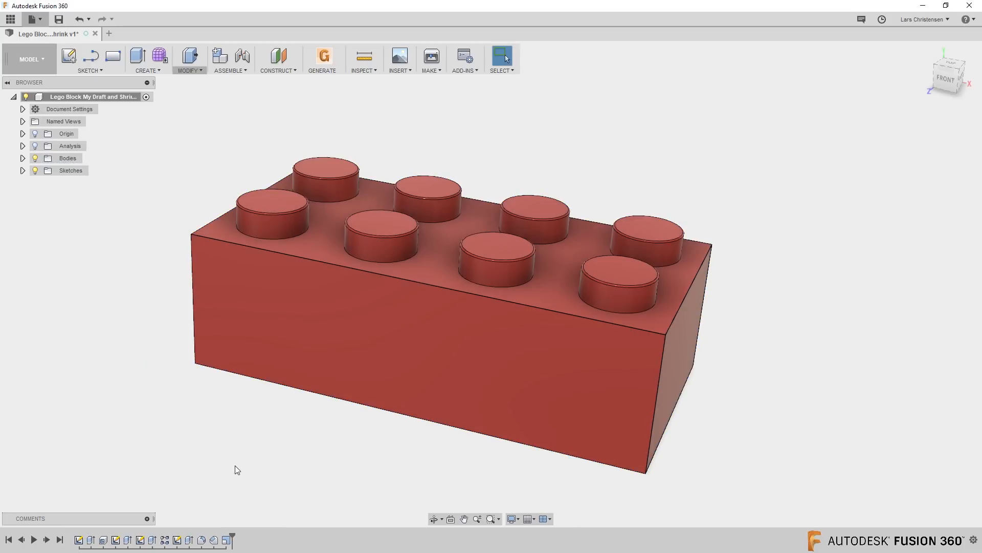
- Show the section analysis to examine the block's interior walls and tubes, and hide it again
{"action": "mouse_move", "coordinate": [231, 540]}
{"action": "left_mouse_down"}
{"action": "mouse_move", "coordinate": [223, 541]}
{"action": "mouse_move", "coordinate": [231, 539]}
{"action": "left_mouse_up"}
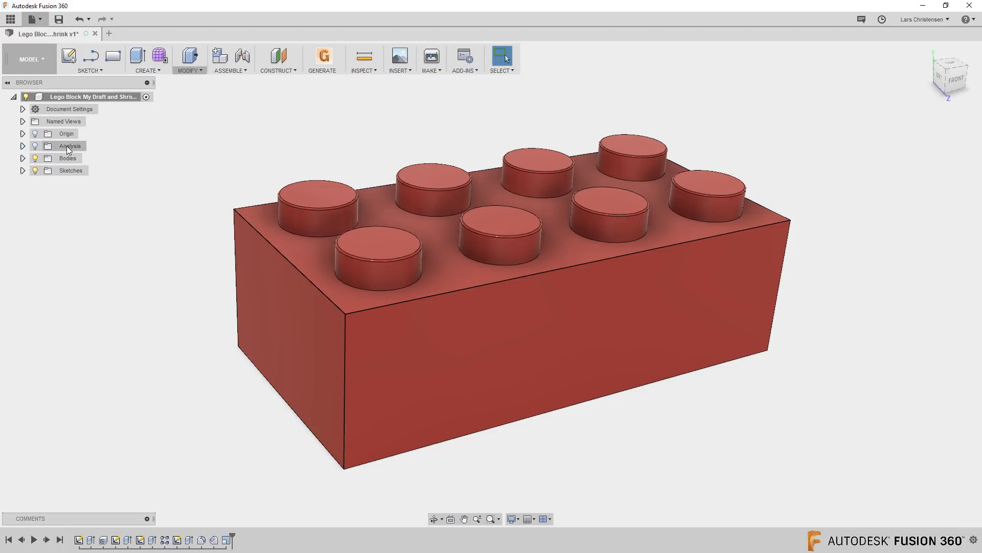
{"action": "left_click", "coordinate": [22, 146]}
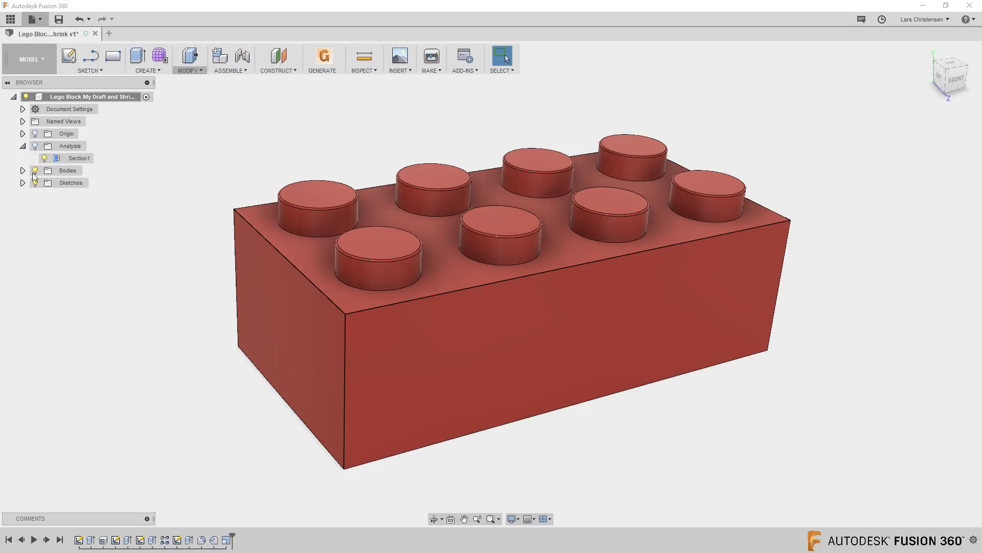
{"action": "left_click", "coordinate": [36, 146]}
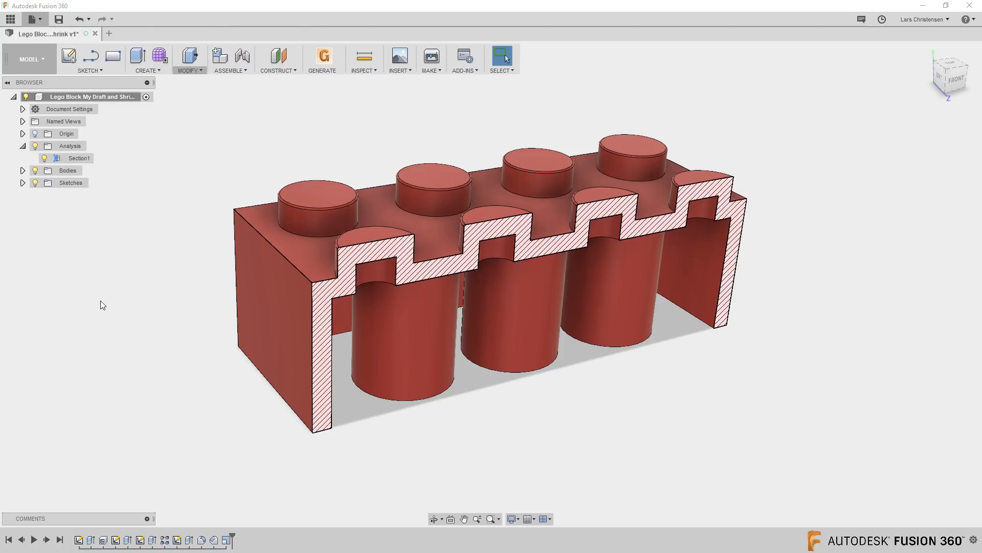
{"action": "mouse_move", "coordinate": [414, 333]}
{"action": "middle_mouse_down", "text": "shift"}
{"action": "mouse_move", "coordinate": [288, 398]}
{"action": "mouse_move", "coordinate": [175, 228]}
{"action": "middle_mouse_up", "text": "shift"}
{"action": "left_click", "coordinate": [35, 145]}
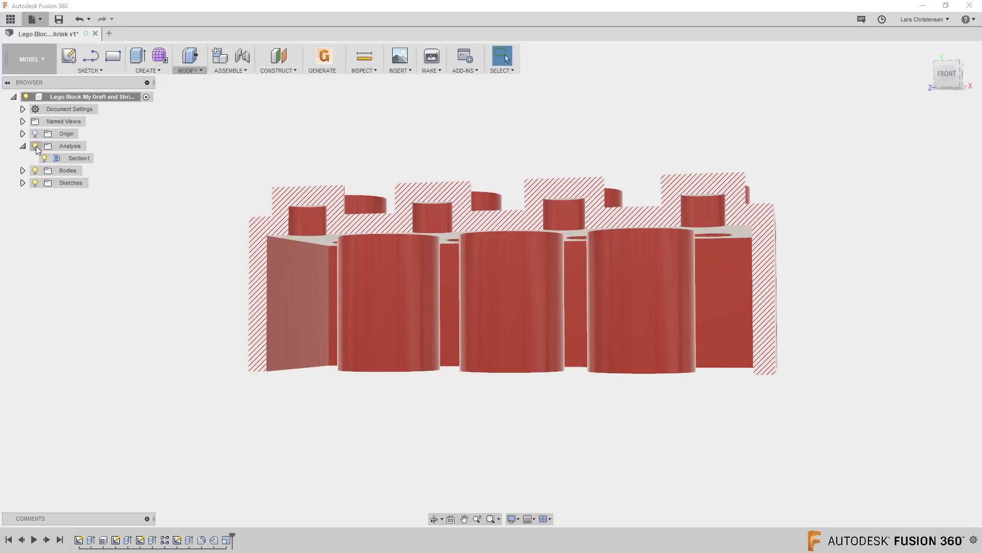
{"action": "left_click", "coordinate": [23, 147]}
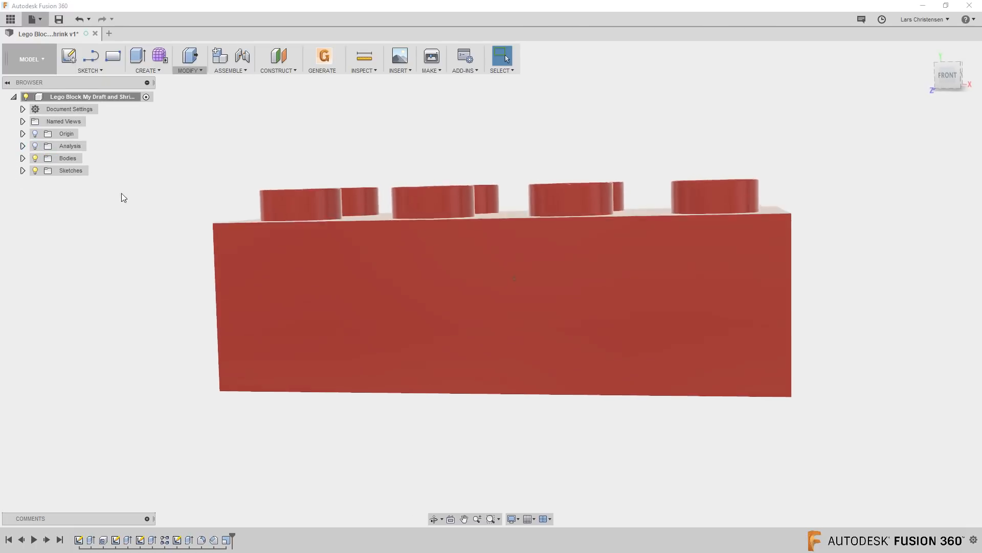
- Start a draft analysis and hide the Section1 analysis so the whole block is shown
{"action": "left_click", "coordinate": [363, 70]}
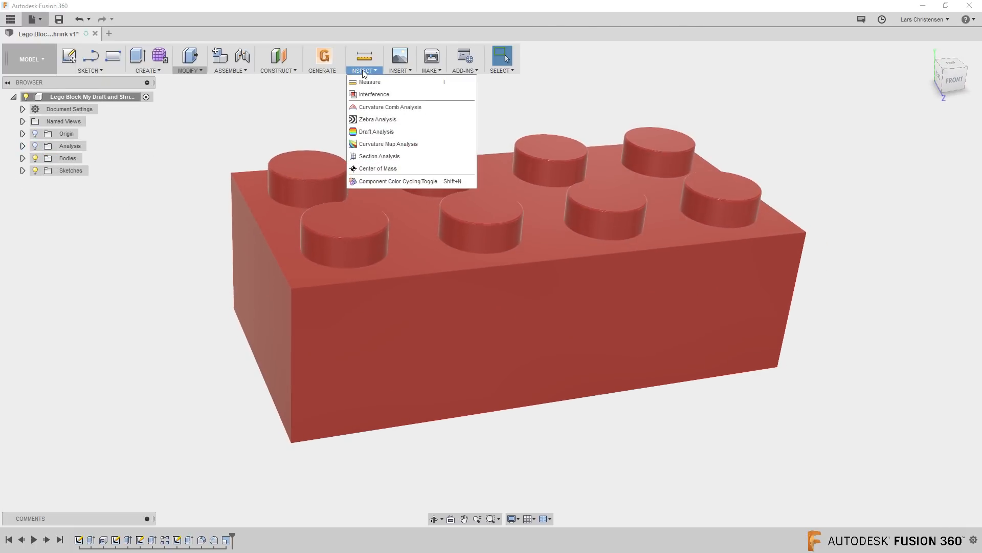
{"action": "left_click", "coordinate": [391, 131]}
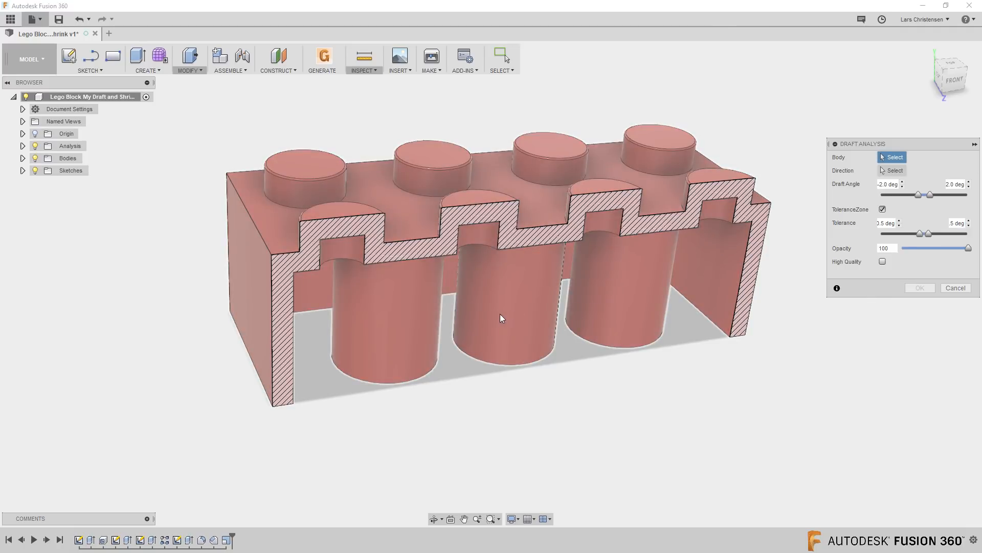
{"action": "left_click", "coordinate": [22, 146]}
{"action": "left_click", "coordinate": [44, 159]}
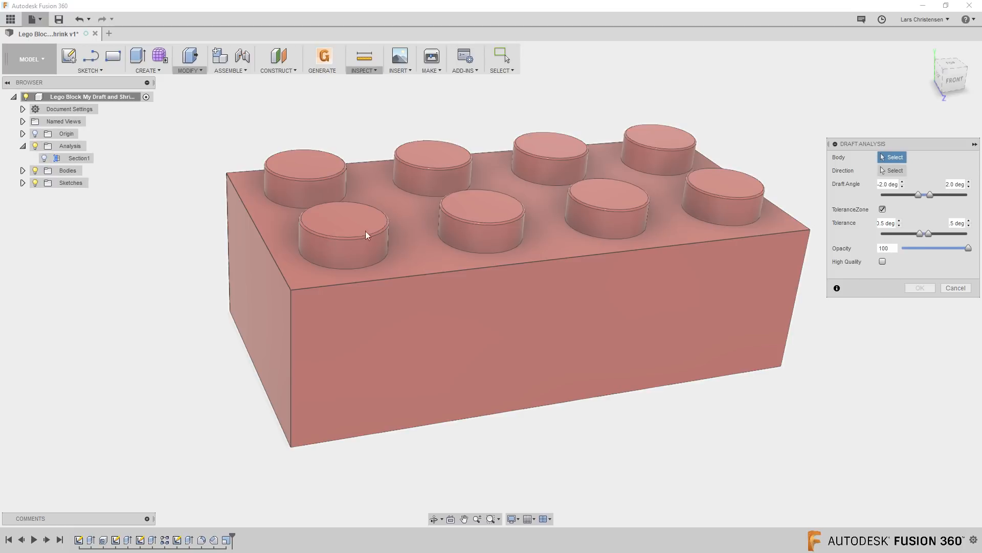
- Create a draft analysis of the block body using a stud's top as direction, with tolerance zone off and high quality on
{"action": "middle_click_drag", "start_coordinate": [903, 169], "coordinate": [867, 140], "text": "shift"}
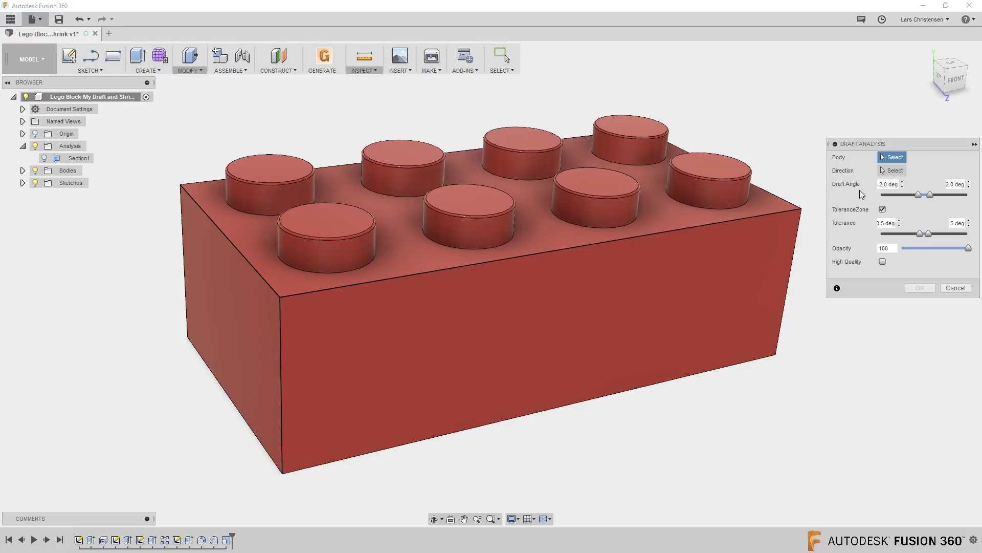
{"action": "left_click", "coordinate": [546, 307]}
{"action": "left_click", "coordinate": [891, 170]}
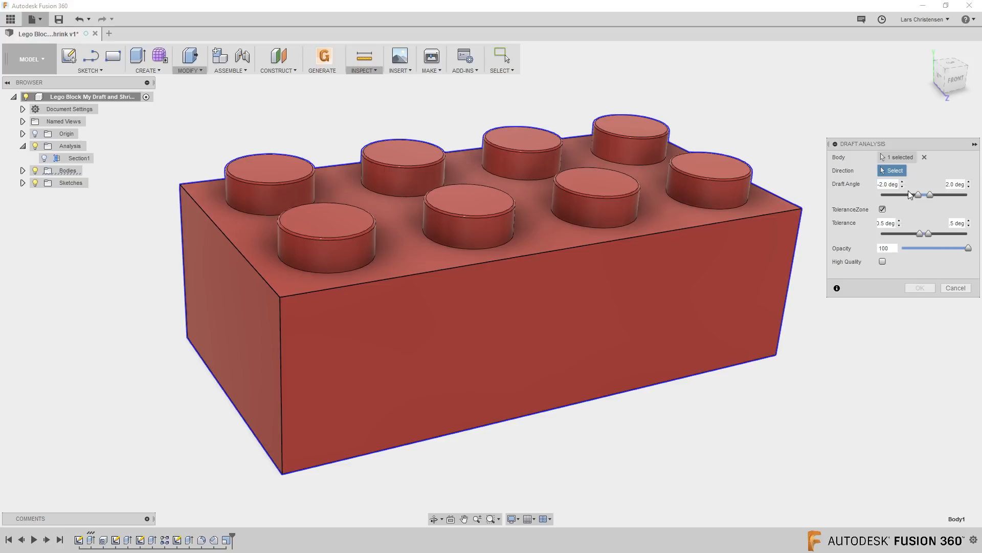
{"action": "left_click", "coordinate": [883, 210]}
{"action": "left_click", "coordinate": [883, 261]}
{"action": "left_click", "coordinate": [595, 184]}
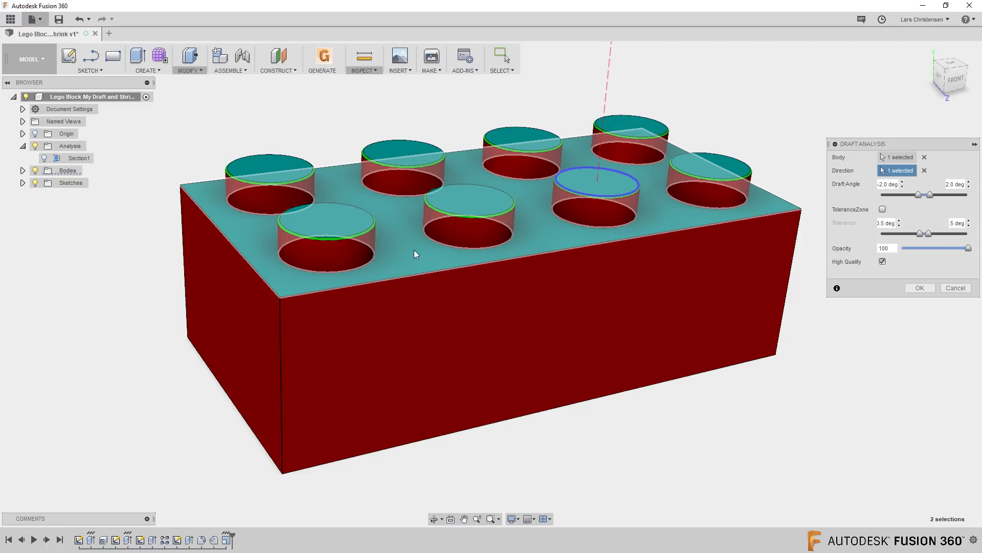
{"action": "middle_click_drag", "start_coordinate": [483, 309], "coordinate": [410, 263], "text": "shift"}
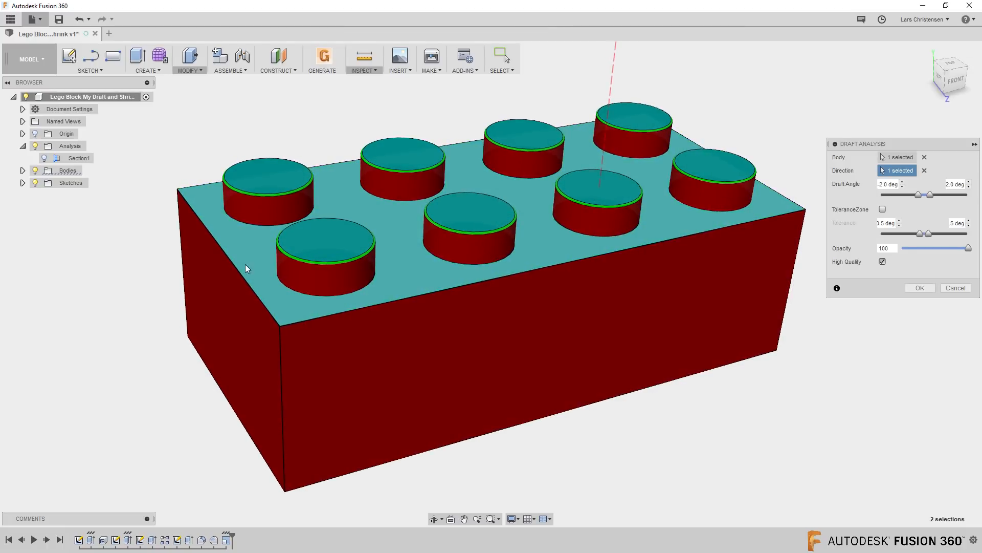
{"action": "middle_click_drag", "start_coordinate": [320, 265], "coordinate": [543, 333], "text": "shift"}
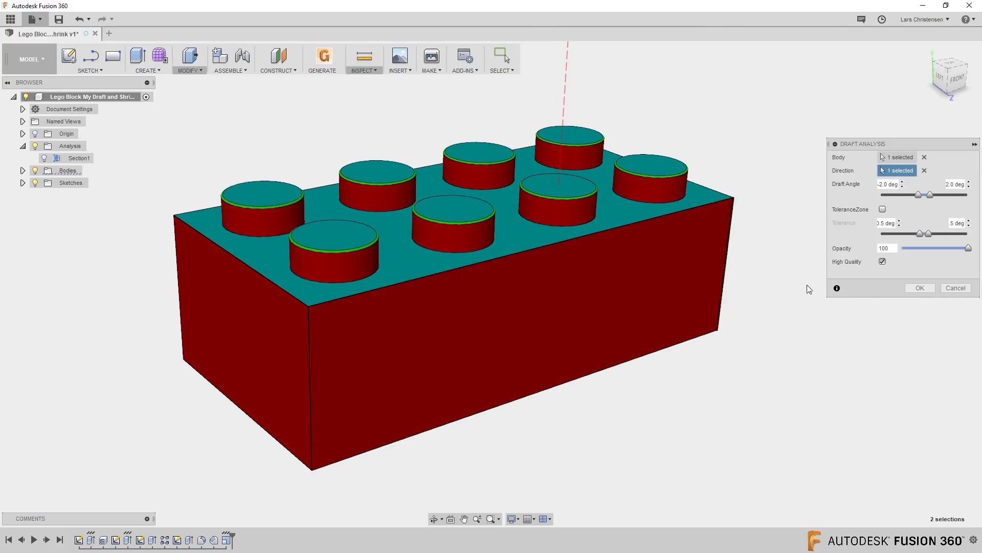
{"action": "left_click", "coordinate": [920, 288]}
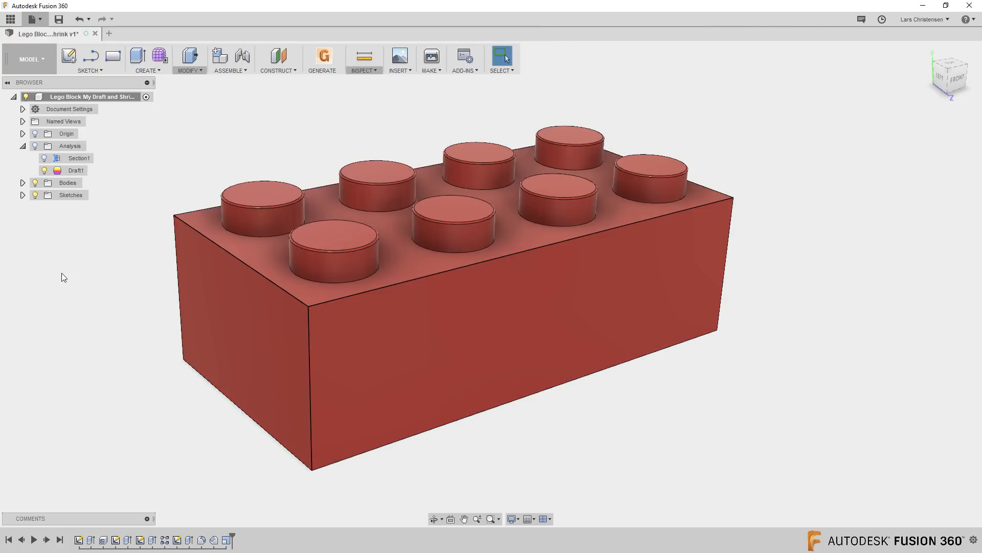
- Turn on the draft analysis display and examine the draft colours on the block's sides and studs
{"action": "left_click", "coordinate": [34, 146]}
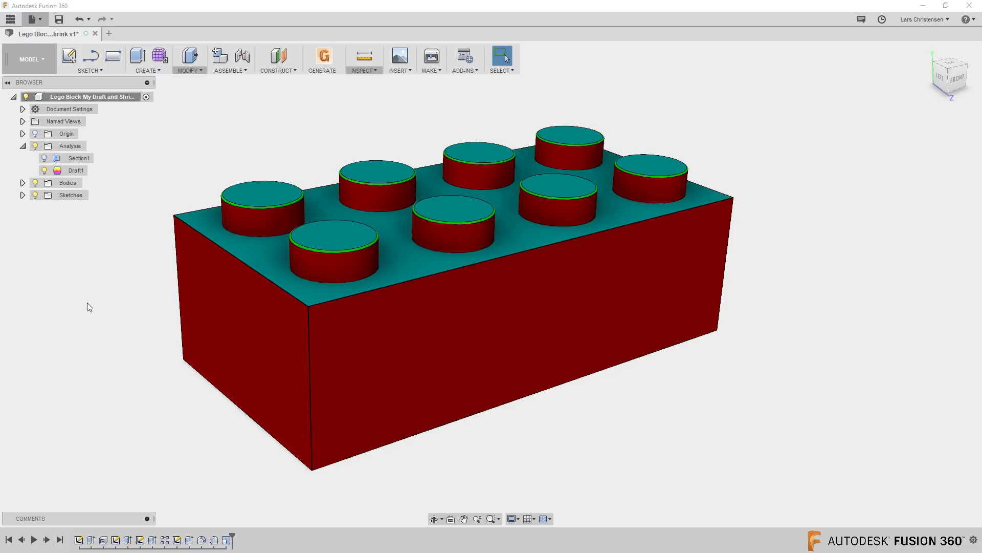
{"action": "left_click", "coordinate": [372, 71]}
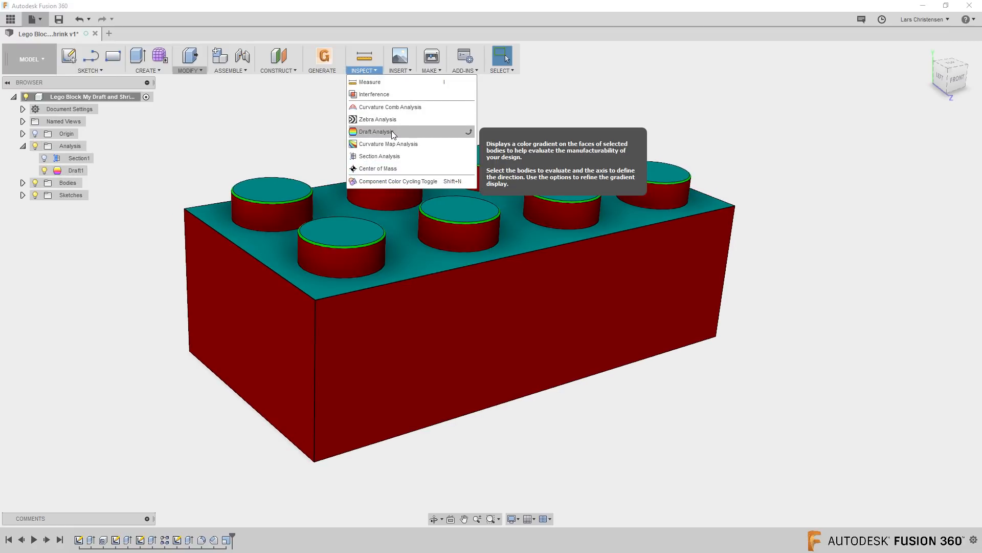
{"action": "left_click", "coordinate": [281, 133]}
{"action": "middle_click_drag", "start_coordinate": [482, 265], "coordinate": [554, 261], "text": "shift"}
{"action": "middle_click_drag", "start_coordinate": [707, 363], "coordinate": [705, 366], "text": "shift"}
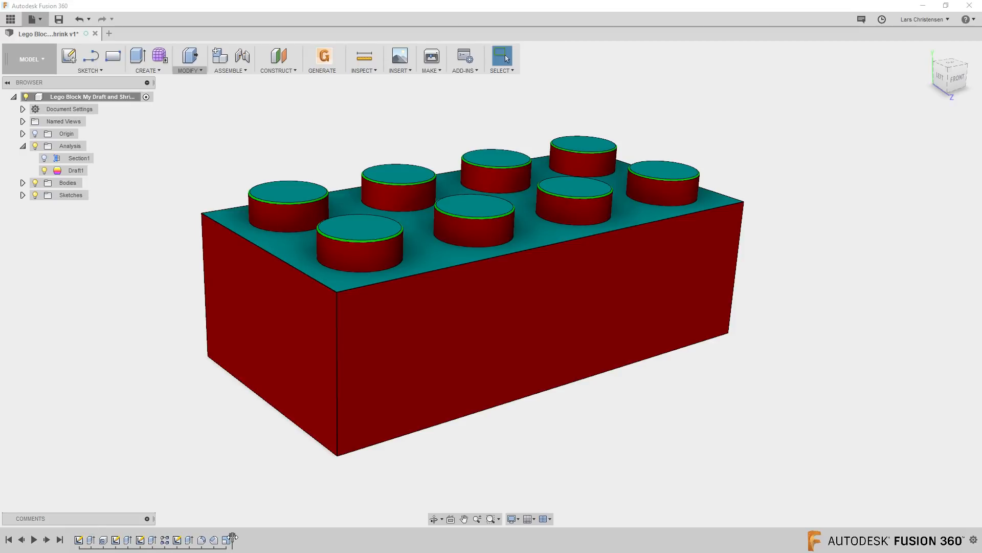
- Roll the timeline back to the block's base extrusion, set its taper angle to -2 deg, and roll forward to the end
{"action": "left_click_drag", "start_coordinate": [232, 538], "coordinate": [97, 541]}
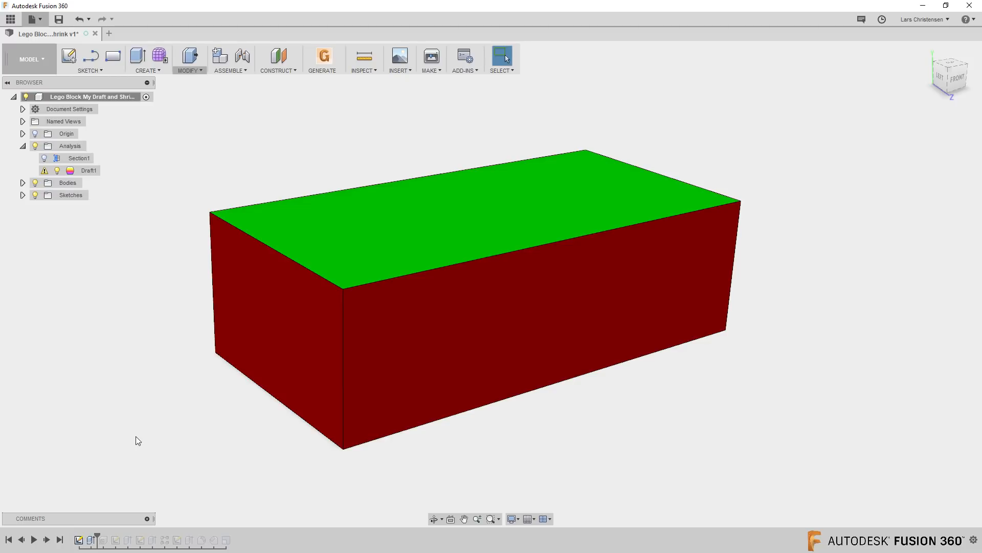
{"action": "right_click", "coordinate": [90, 539]}
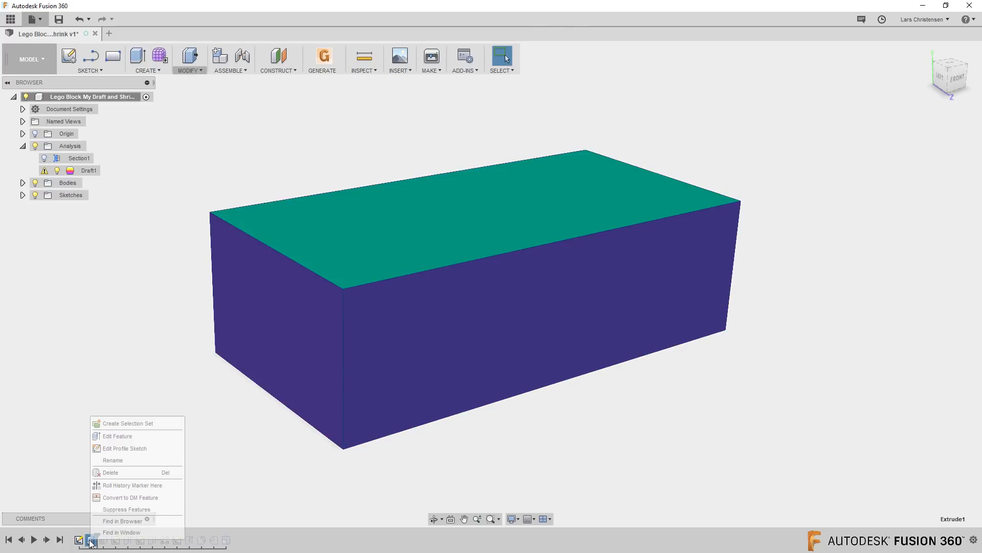
{"action": "left_click", "coordinate": [131, 435]}
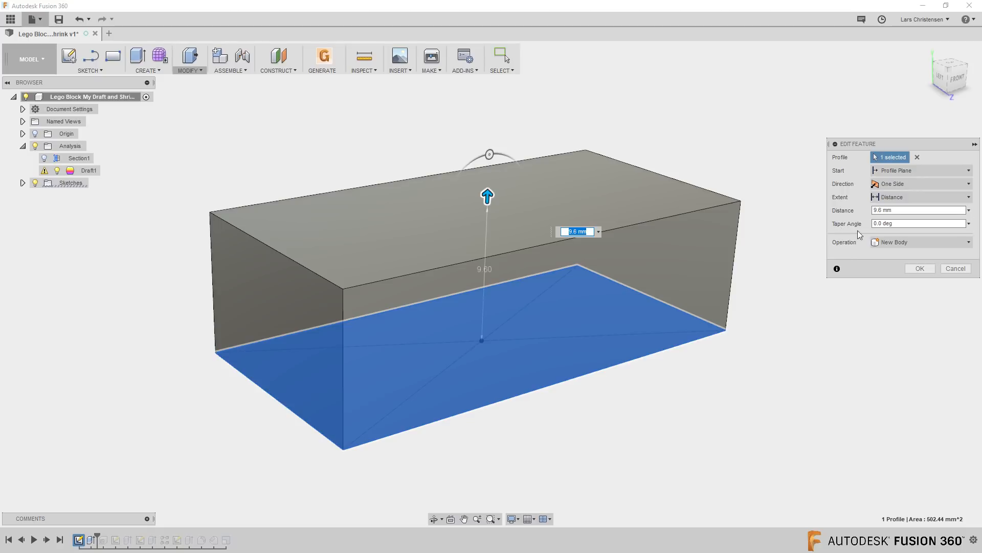
{"action": "left_click_drag", "start_coordinate": [904, 222], "coordinate": [807, 228]}
{"action": "type", "text": "-2."}
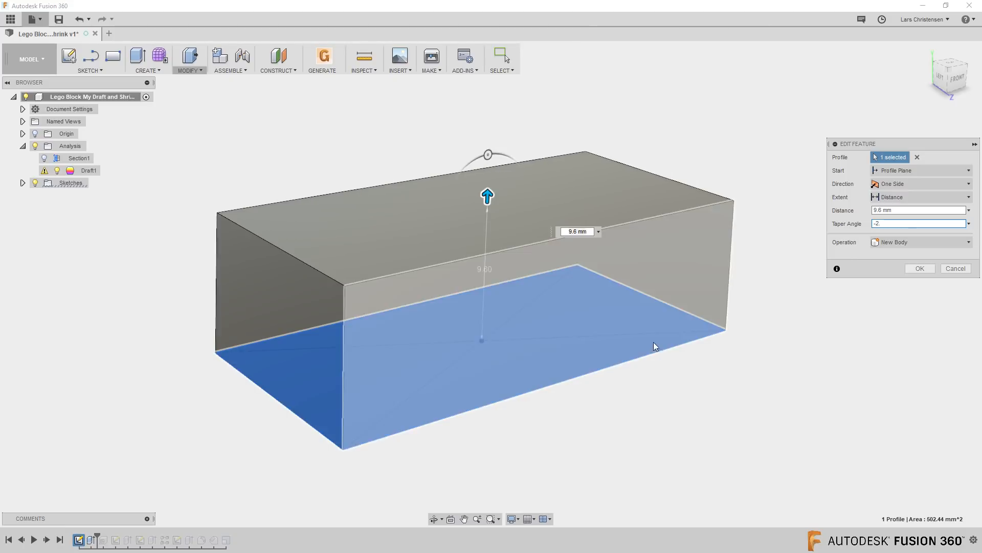
{"action": "left_click", "coordinate": [920, 268]}
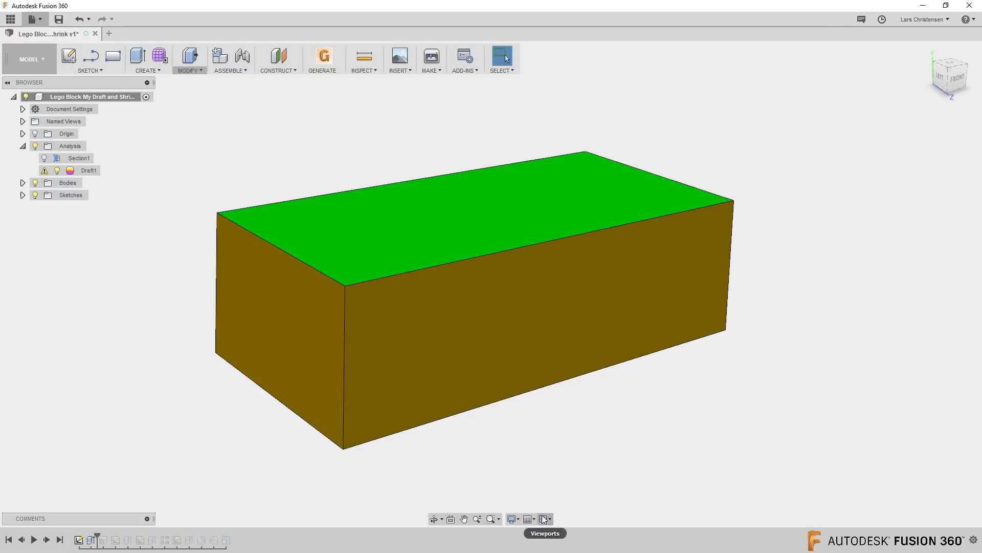
{"action": "left_click_drag", "start_coordinate": [96, 536], "coordinate": [232, 538]}
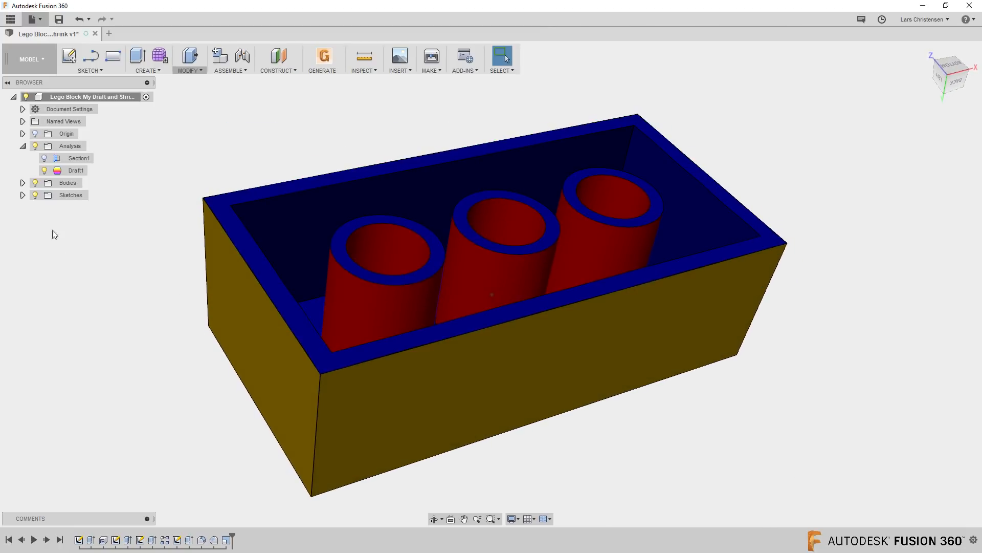
- Show the Section1 analysis from the front to examine the tapered outer and inner walls, and hide it again
{"action": "left_click", "coordinate": [44, 158]}
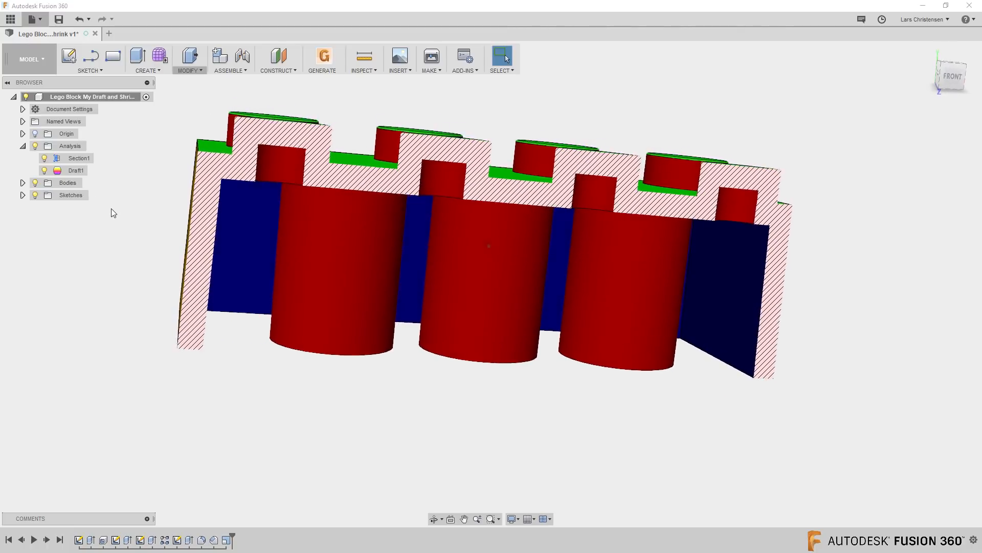
{"action": "left_click", "coordinate": [946, 74]}
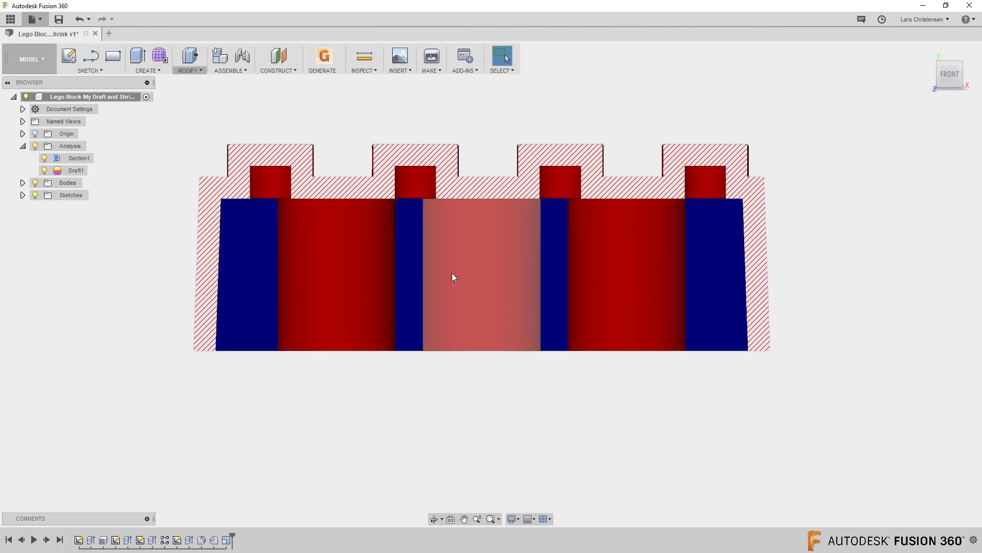
{"action": "scroll", "coordinate": [167, 245], "scroll_direction": "up", "scroll_amount": 3}
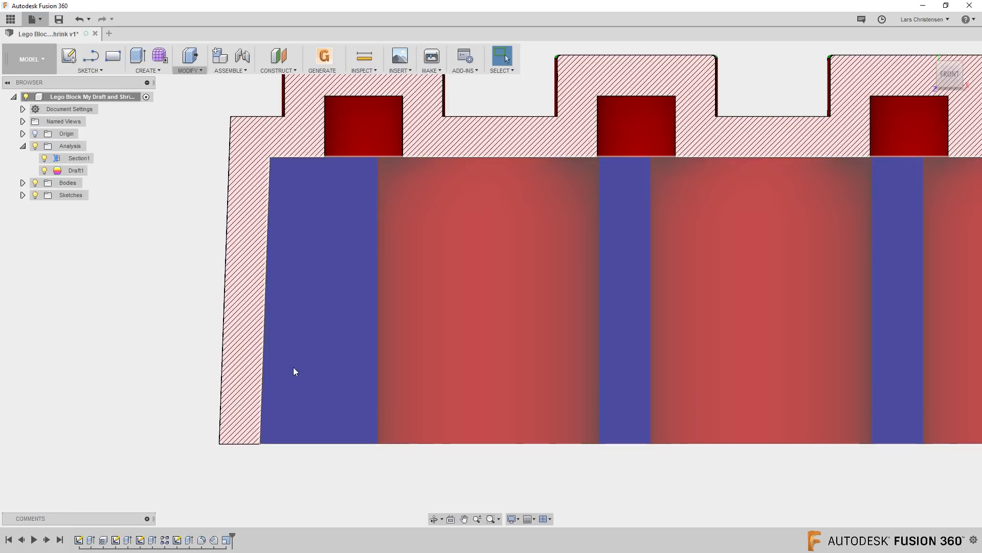
{"action": "scroll", "coordinate": [216, 287], "scroll_direction": "down", "scroll_amount": 2}
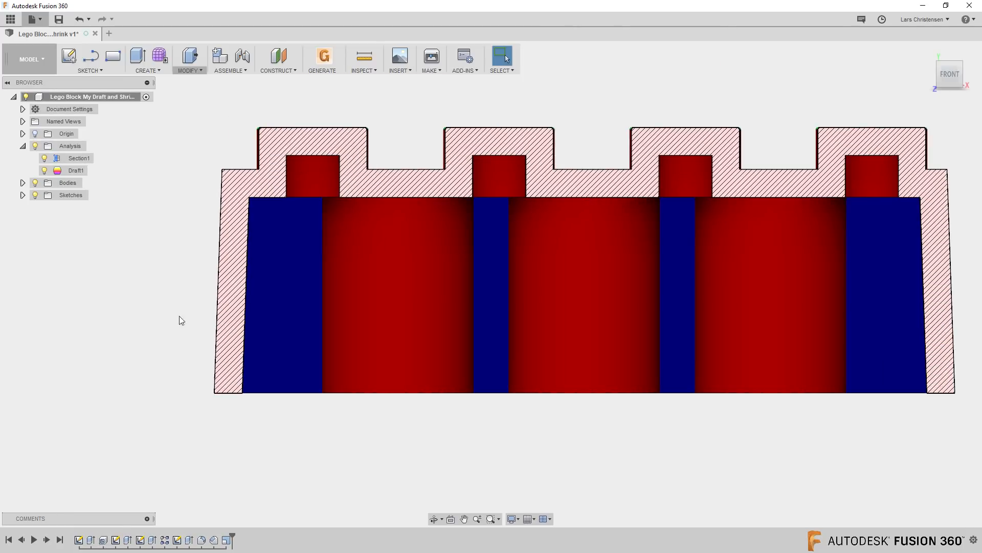
{"action": "left_click", "coordinate": [45, 158]}
- Roll the timeline back to the base extrusion and step past the shell to examine the hollowed block, then restore the full history
{"action": "middle_click_drag", "start_coordinate": [119, 254], "coordinate": [232, 532], "text": "shift"}
{"action": "left_click_drag", "start_coordinate": [231, 535], "coordinate": [97, 535]}
{"action": "mouse_move", "coordinate": [484, 438]}
{"action": "middle_mouse_down", "text": "shift"}
{"action": "mouse_move", "coordinate": [474, 320]}
{"action": "mouse_move", "coordinate": [329, 399]}
{"action": "mouse_move", "coordinate": [328, 415]}
{"action": "mouse_move", "coordinate": [123, 535]}
{"action": "middle_mouse_up", "text": "shift"}
{"action": "left_click_drag", "start_coordinate": [97, 534], "coordinate": [109, 534]}
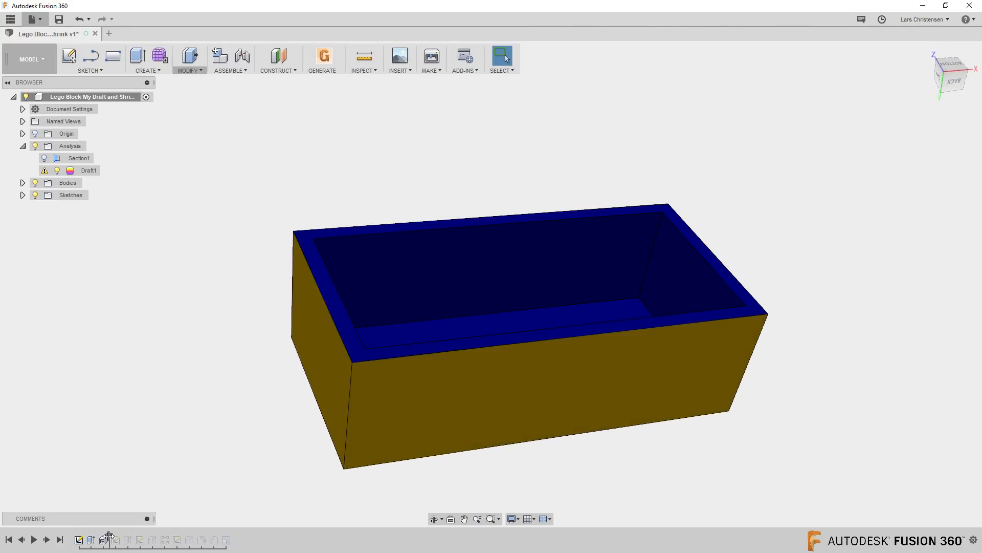
{"action": "mouse_move", "coordinate": [158, 413]}
{"action": "middle_mouse_down", "text": "shift"}
{"action": "mouse_move", "coordinate": [409, 391]}
{"action": "mouse_move", "coordinate": [468, 351]}
{"action": "middle_mouse_up", "text": "shift"}
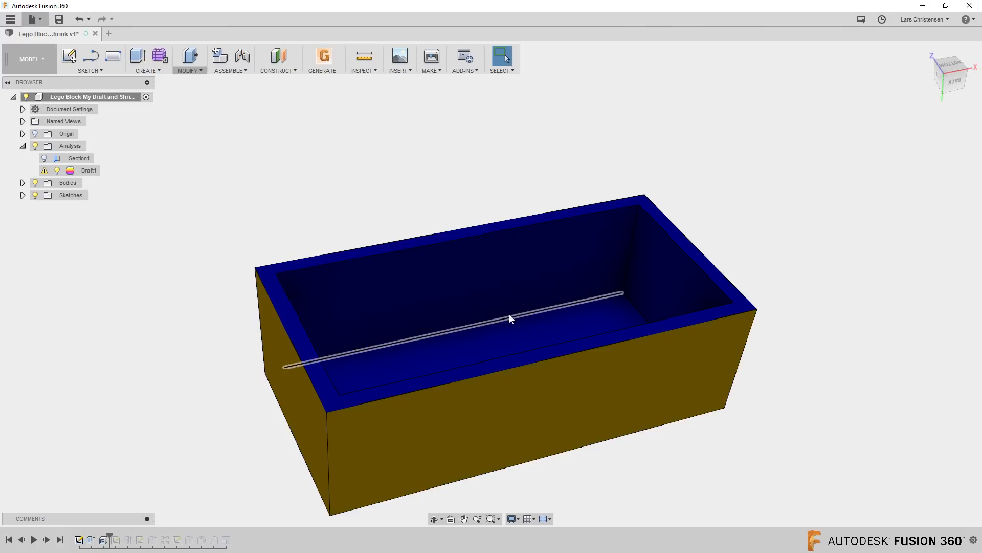
{"action": "left_click_drag", "start_coordinate": [109, 537], "coordinate": [232, 538]}
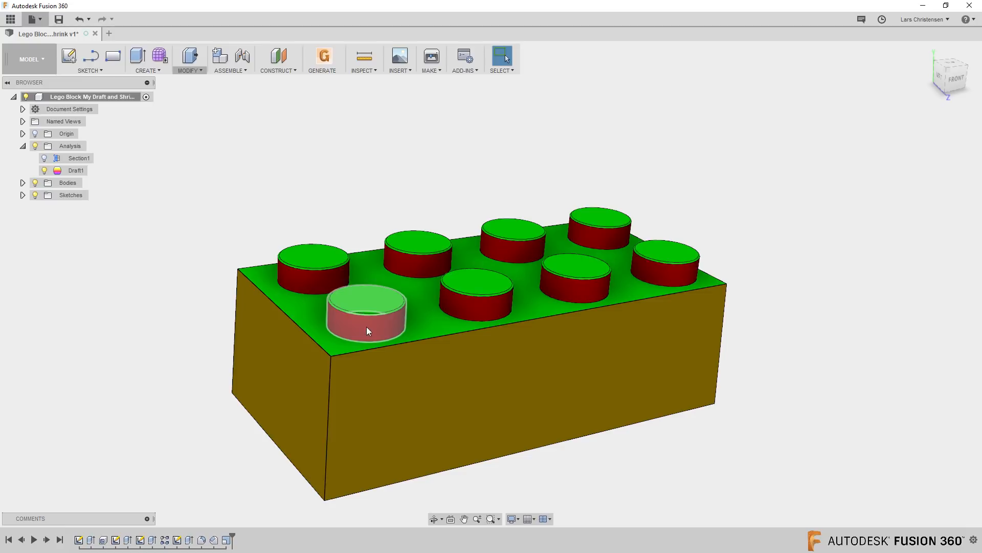
- Edit the extrusion of the eight studs and set its taper angle to -2 deg
{"action": "left_click", "coordinate": [127, 540]}
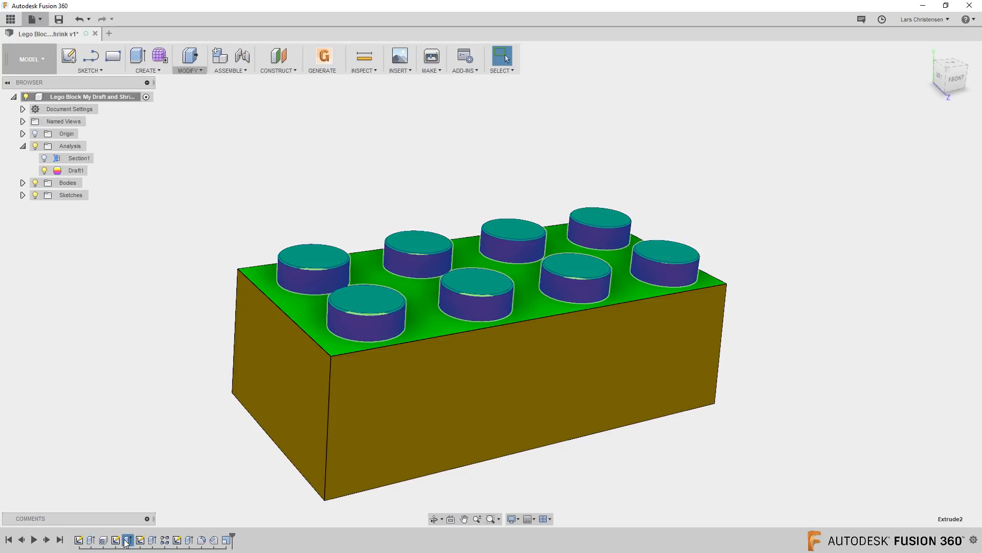
{"action": "right_click", "coordinate": [132, 541]}
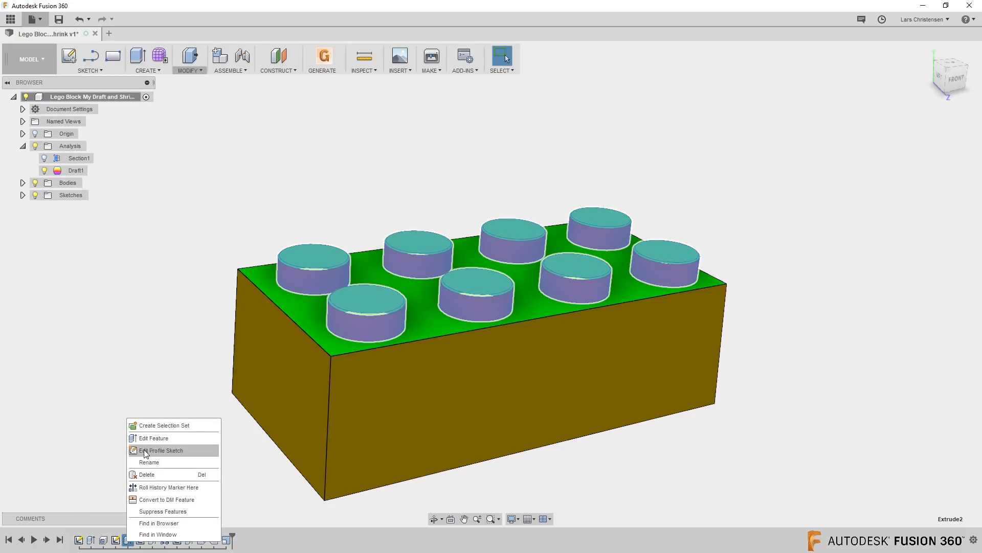
{"action": "left_click", "coordinate": [214, 450]}
{"action": "key", "text": "Tab"}
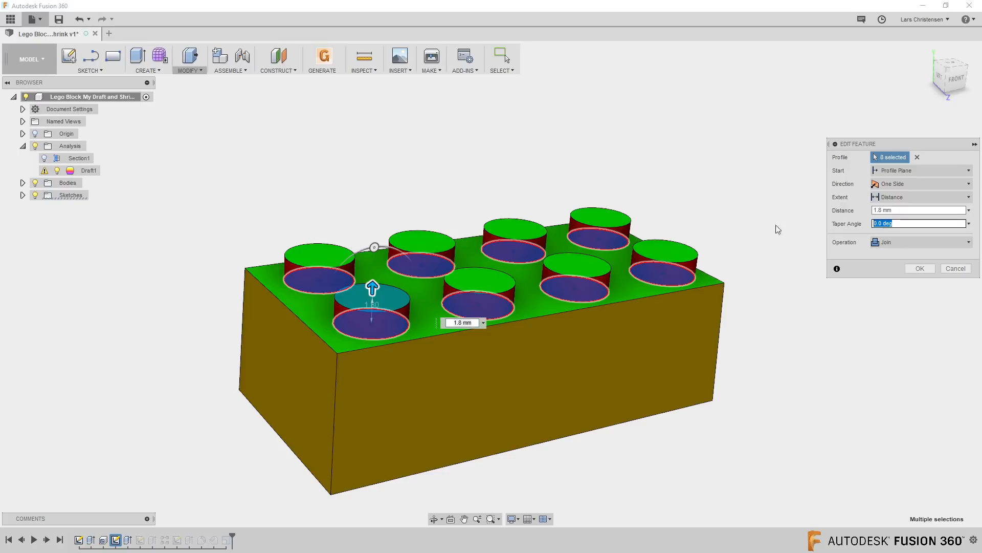
{"action": "type", "text": "-2"}
{"action": "key", "text": "Return"}
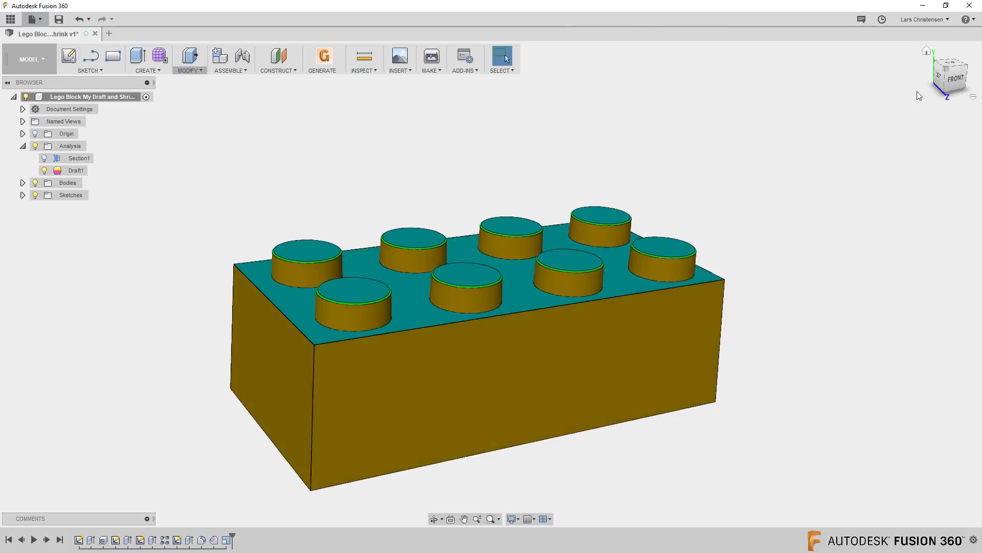
- Examine the taper of the studs and block sides up close from the front
{"action": "left_click", "coordinate": [955, 79]}
{"action": "left_click", "coordinate": [951, 71]}
{"action": "scroll", "coordinate": [259, 260], "scroll_direction": "up", "scroll_amount": 5}
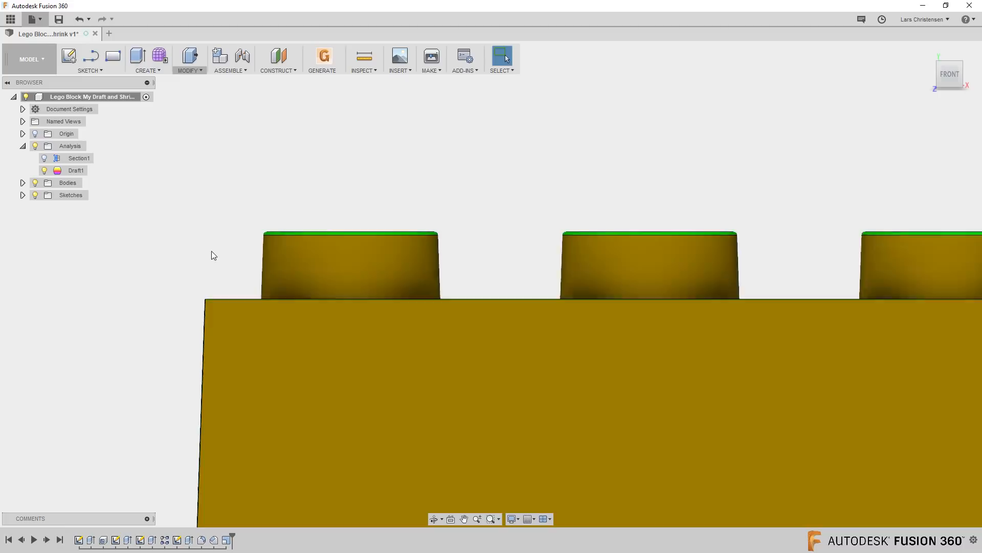
{"action": "scroll", "coordinate": [195, 269], "scroll_direction": "up", "scroll_amount": 2}
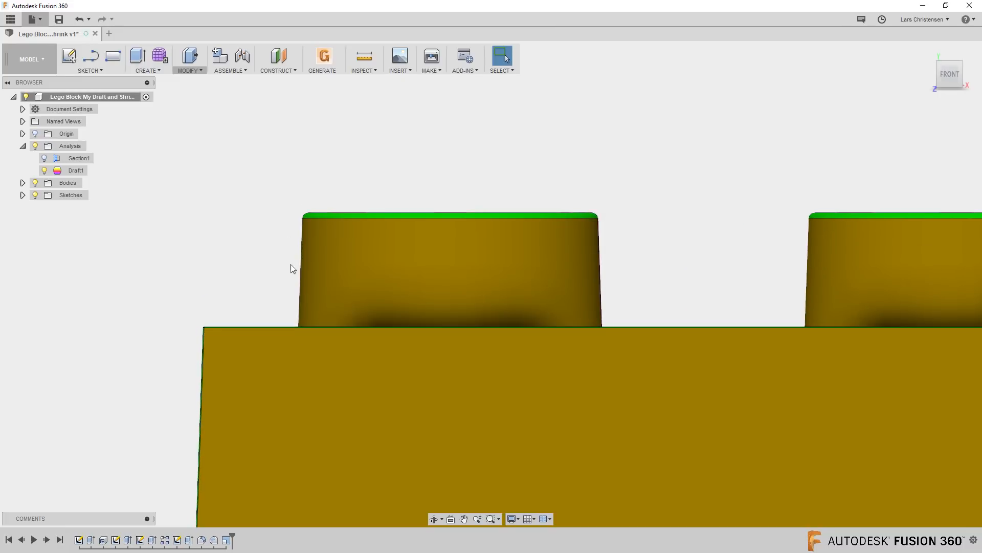
{"action": "scroll", "coordinate": [265, 240], "scroll_direction": "down", "scroll_amount": 6}
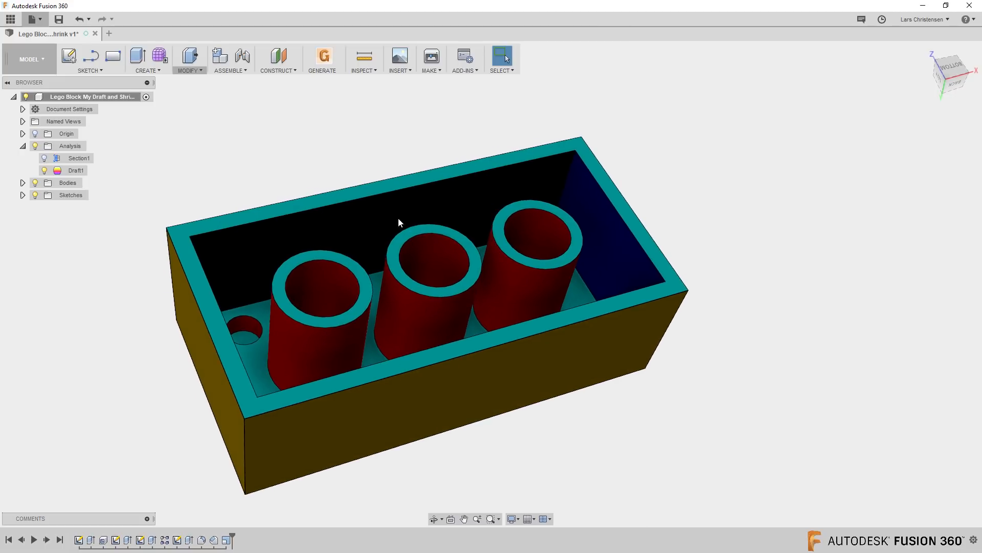
{"action": "left_click", "coordinate": [187, 71]}
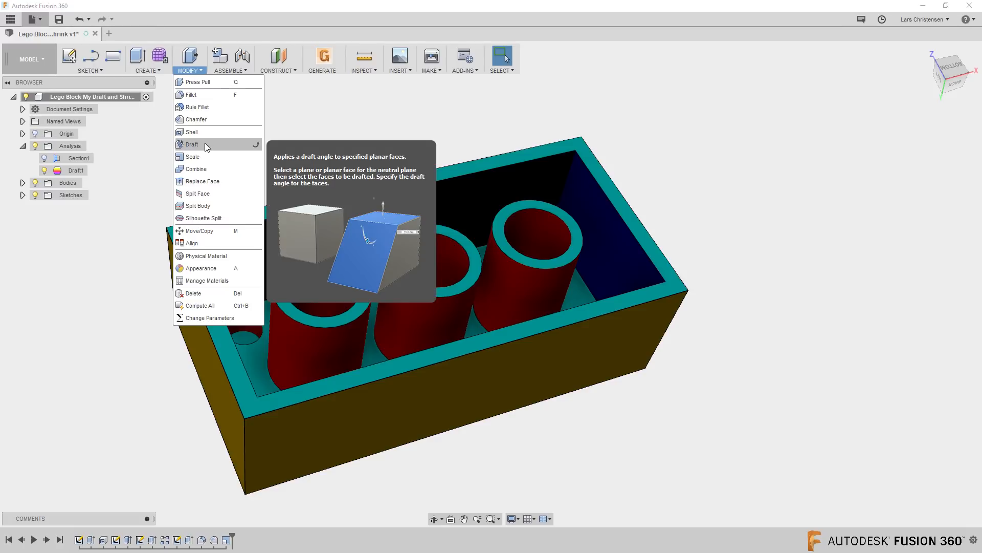
{"action": "left_click", "coordinate": [122, 254]}
{"action": "middle_click_drag", "start_coordinate": [433, 464], "coordinate": [426, 358], "text": "shift"}
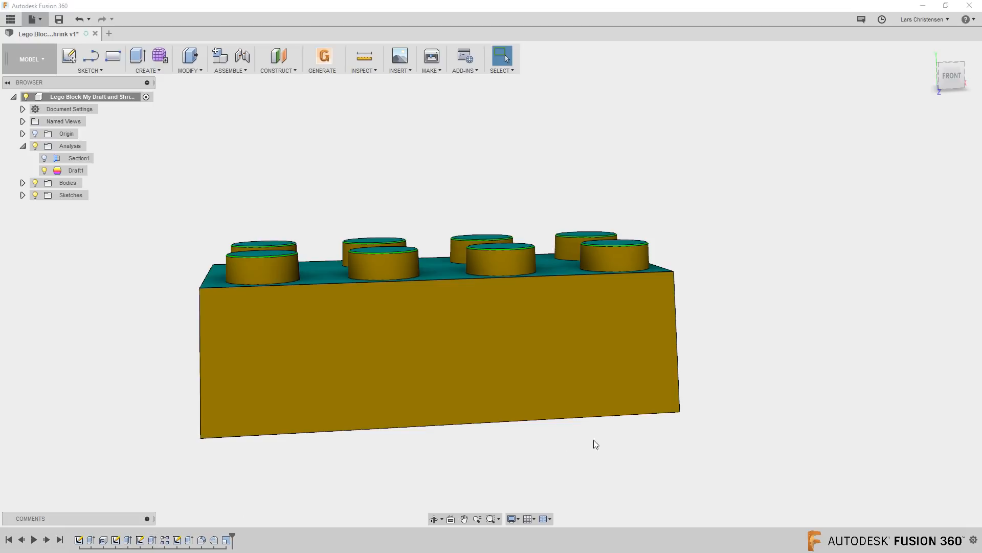
- Start a Draft using the block's open rim face as plane and the first tube's outer face, with an angle of 2 deg
{"action": "middle_click_drag", "start_coordinate": [677, 436], "coordinate": [163, 120], "text": "shift"}
{"action": "left_click", "coordinate": [188, 72]}
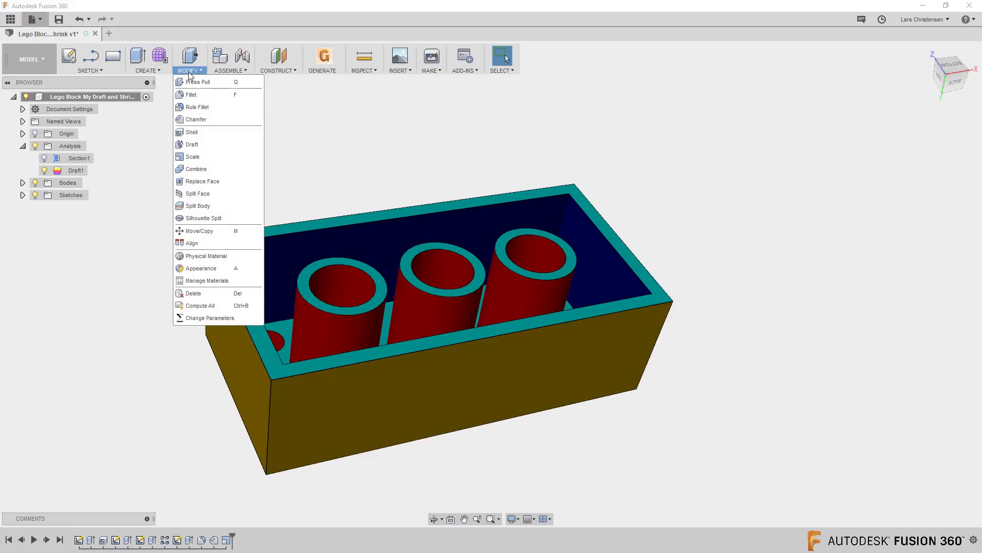
{"action": "left_click", "coordinate": [206, 148]}
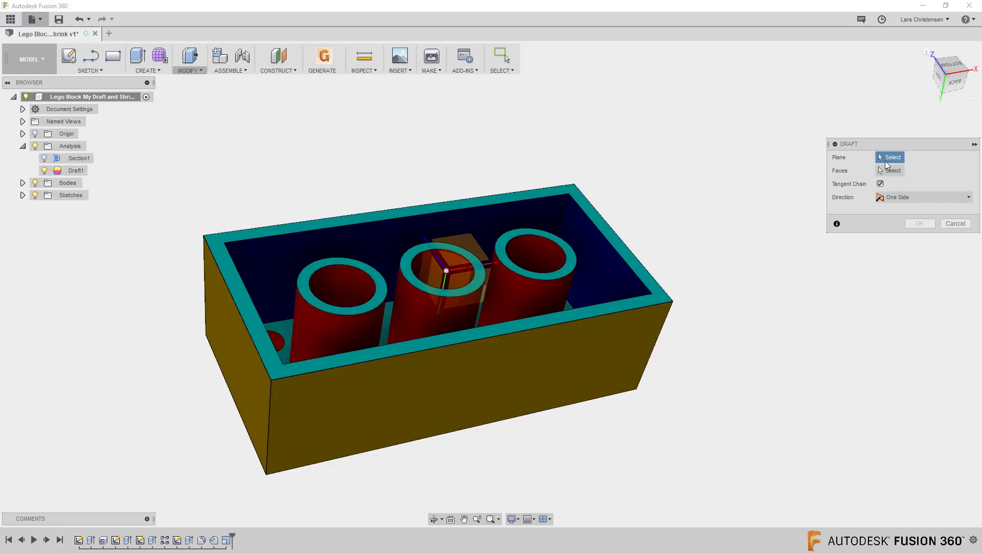
{"action": "left_click", "coordinate": [219, 252]}
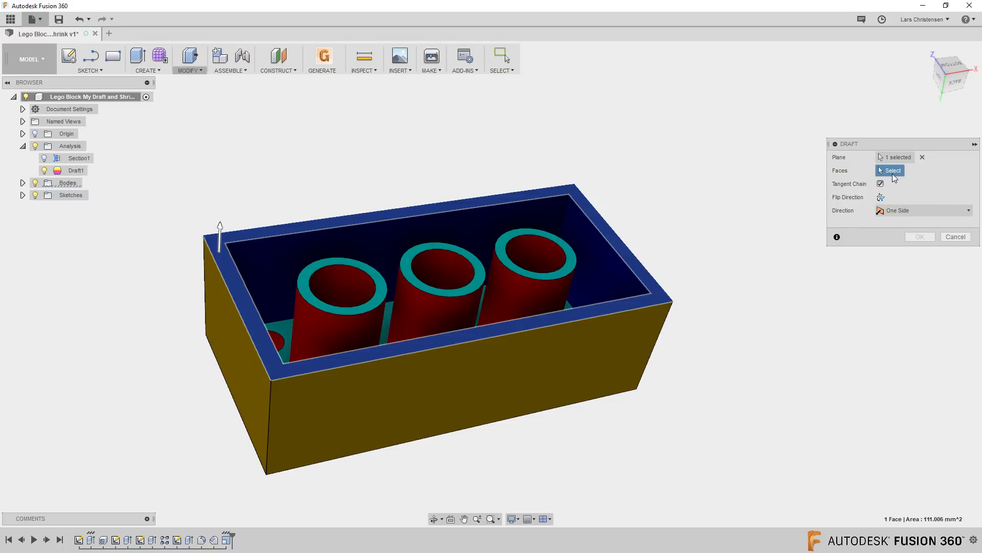
{"action": "left_click", "coordinate": [339, 340]}
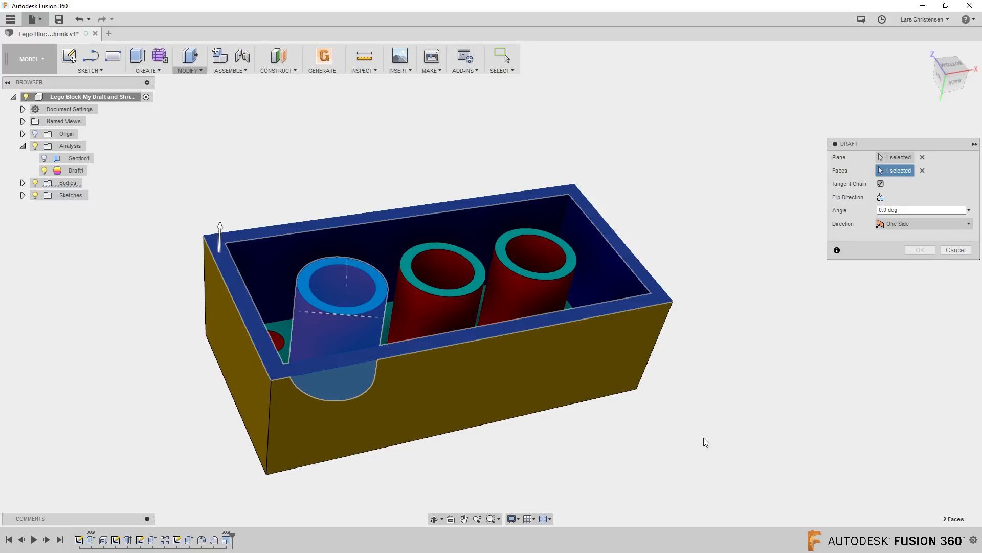
{"action": "left_click_drag", "start_coordinate": [907, 211], "coordinate": [837, 215]}
{"action": "type", "text": "2."}
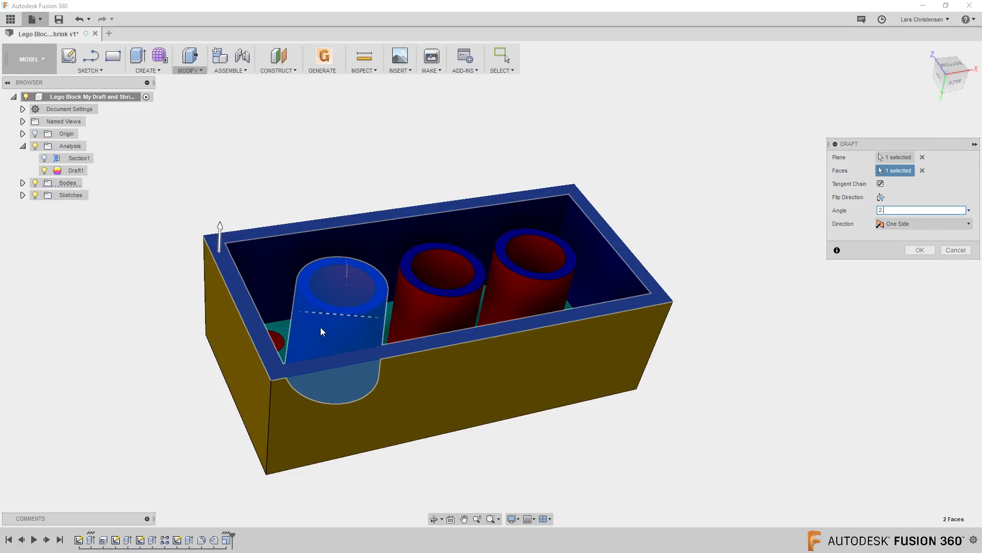
- Try flipping the draft direction on the first tube, flip it back, and inspect the tube's preview
{"action": "middle_click_drag", "start_coordinate": [343, 327], "coordinate": [420, 344], "text": "shift"}
{"action": "left_click", "coordinate": [894, 171]}
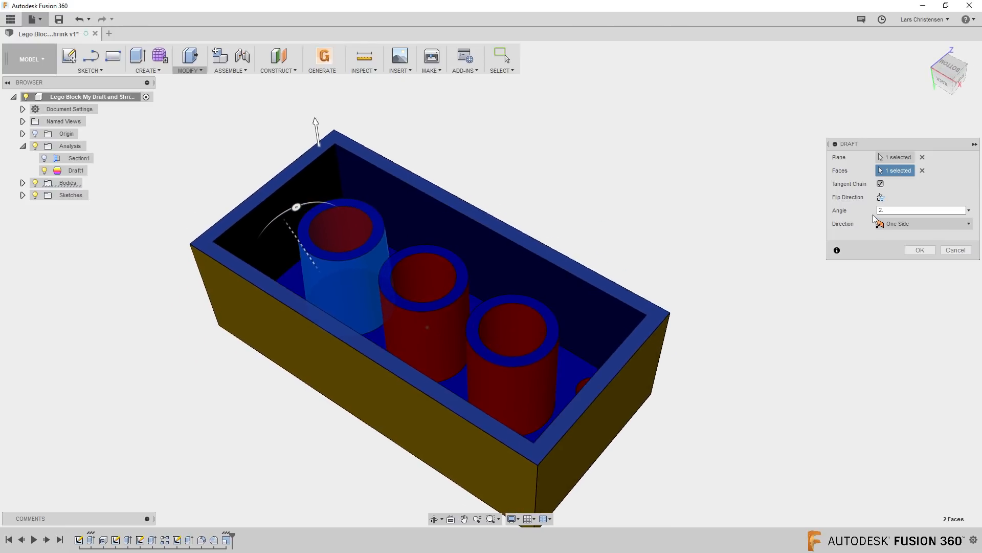
{"action": "left_click", "coordinate": [880, 197]}
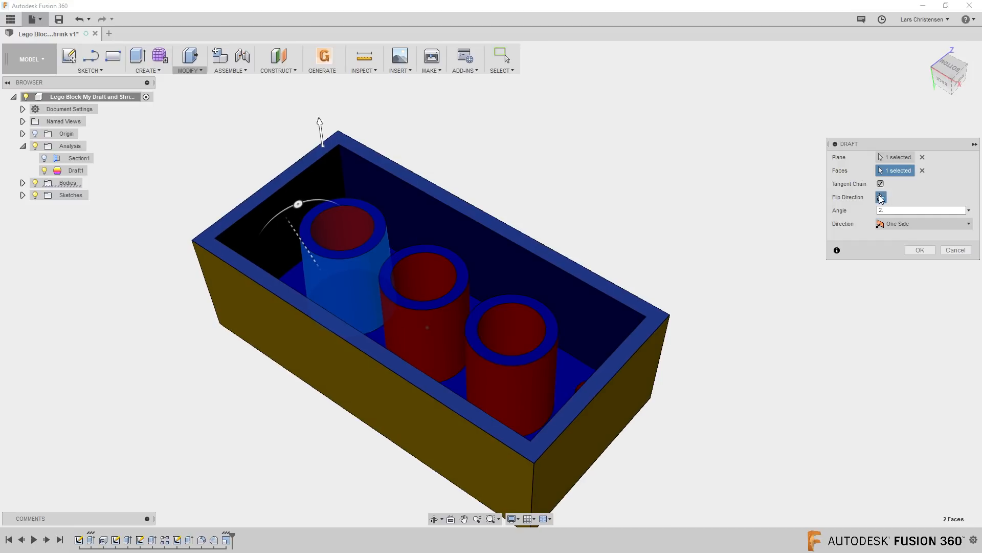
{"action": "left_click", "coordinate": [880, 198]}
{"action": "middle_click_drag", "start_coordinate": [444, 292], "coordinate": [510, 313], "text": "shift"}
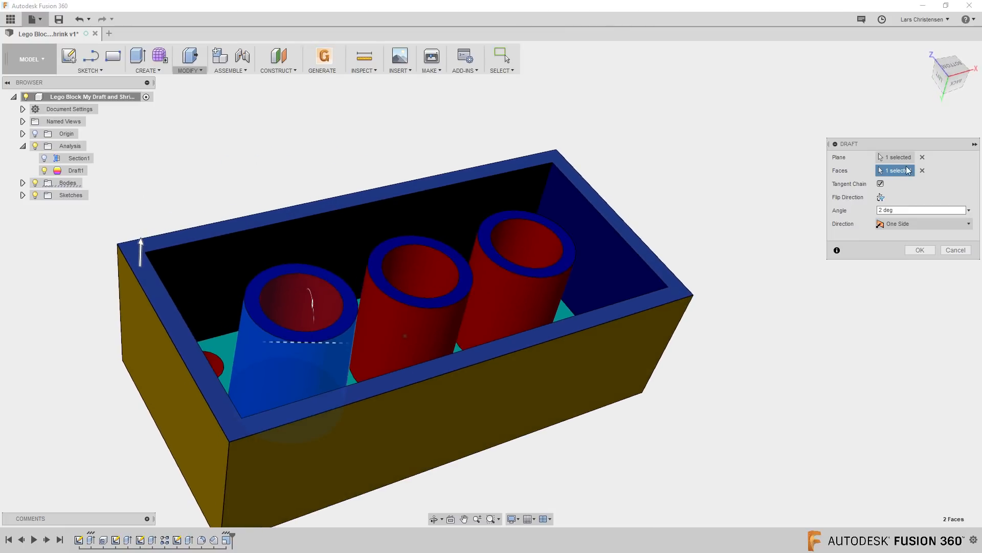
- Clear the draft's face selection, pick the first tube's outer face again, and apply the 2 deg draft
{"action": "left_click", "coordinate": [922, 170]}
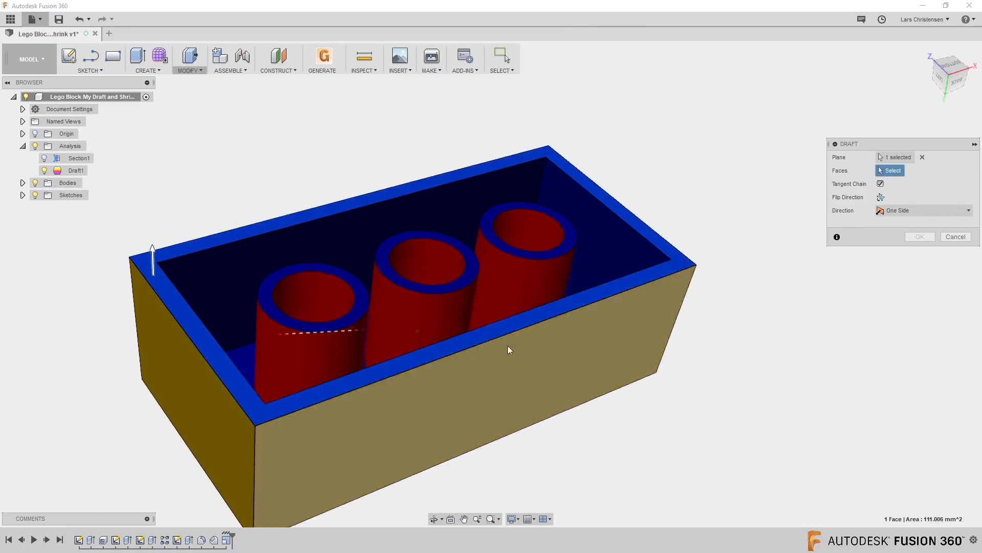
{"action": "left_click", "coordinate": [338, 352]}
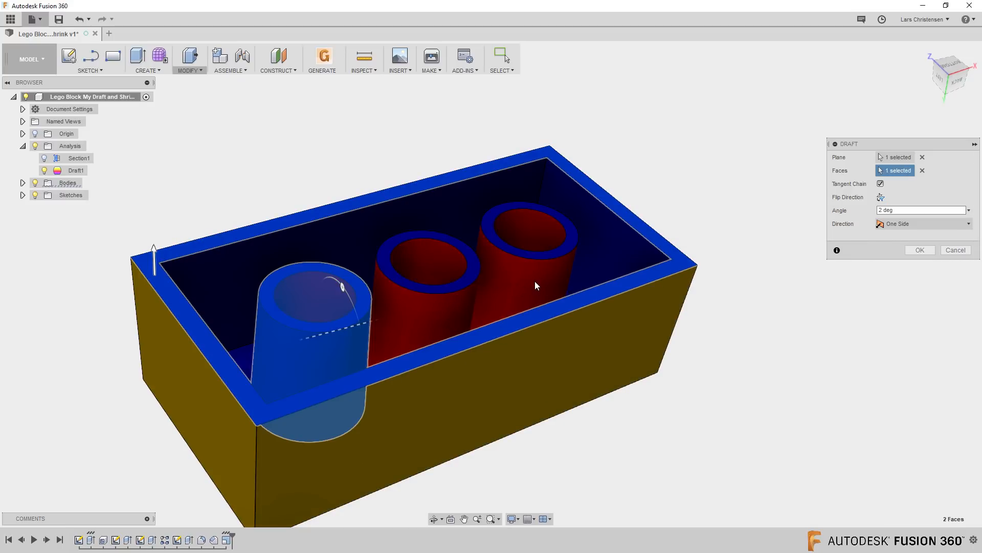
{"action": "left_click", "coordinate": [920, 249]}
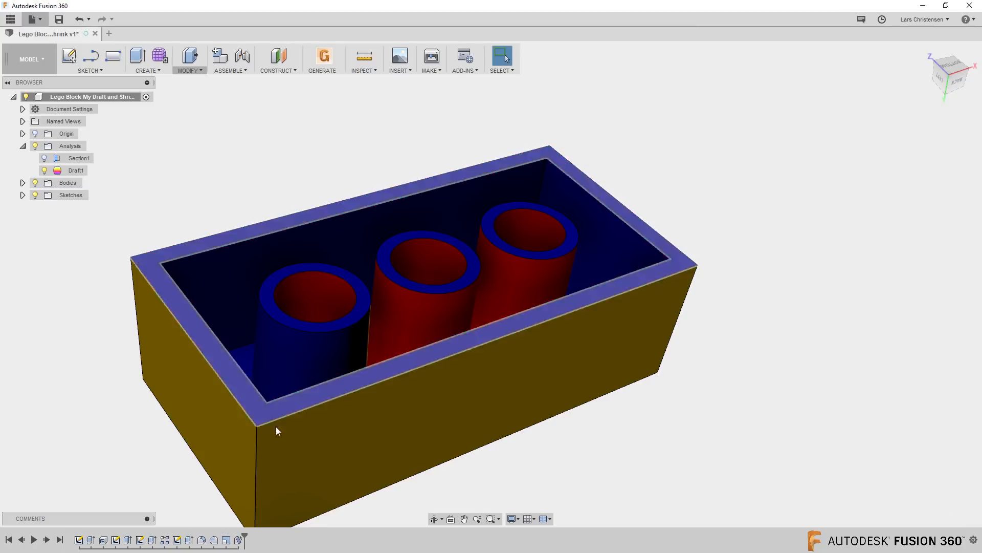
- Edit the 2 deg tube draft to also include the outer faces of the second and third tubes
{"action": "right_click", "coordinate": [237, 540]}
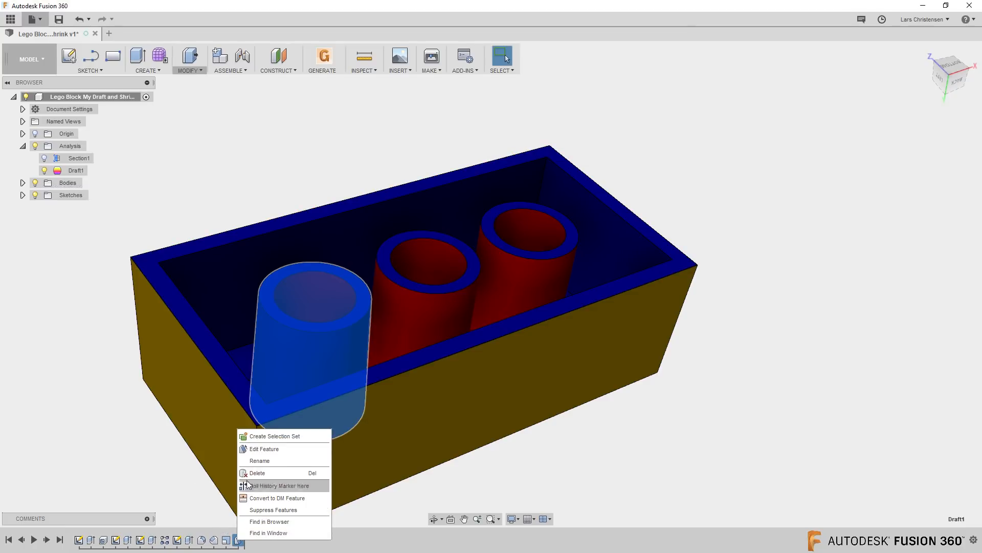
{"action": "left_click", "coordinate": [255, 448]}
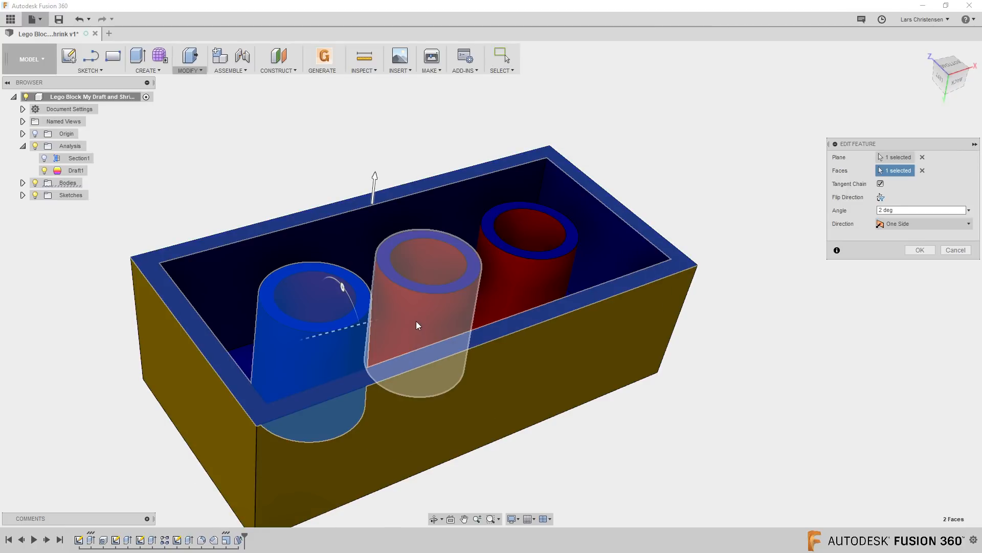
{"action": "left_click", "coordinate": [416, 321]}
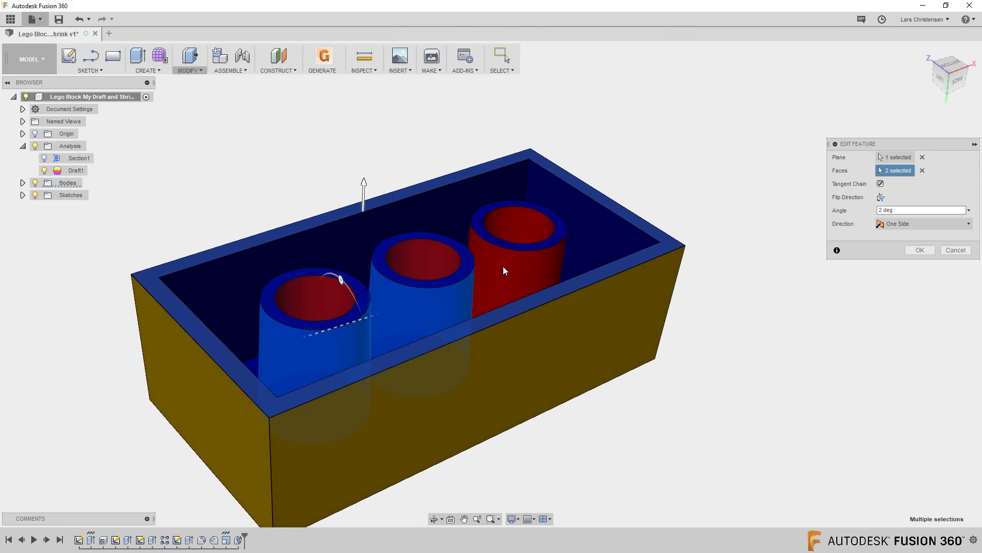
{"action": "left_click", "coordinate": [920, 250]}
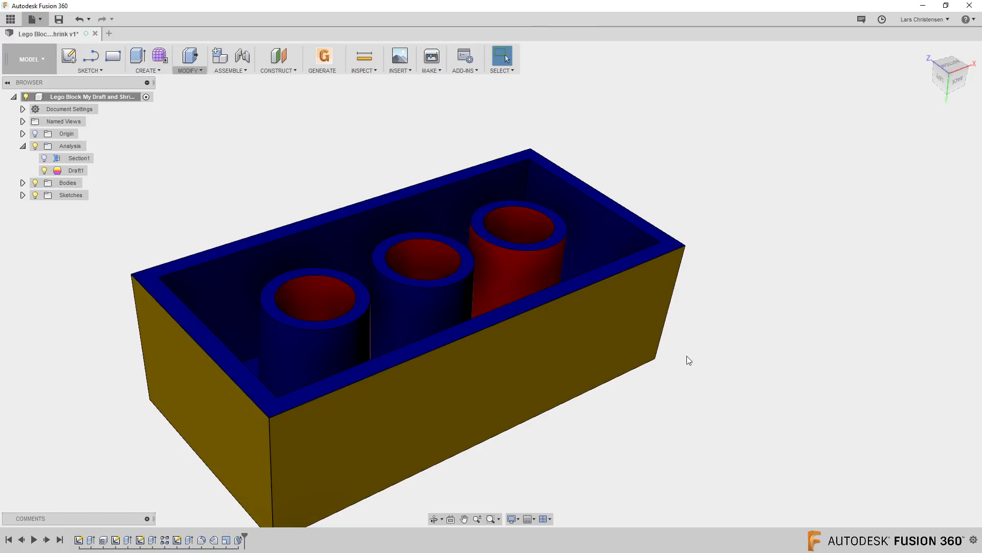
{"action": "right_click", "coordinate": [239, 540]}
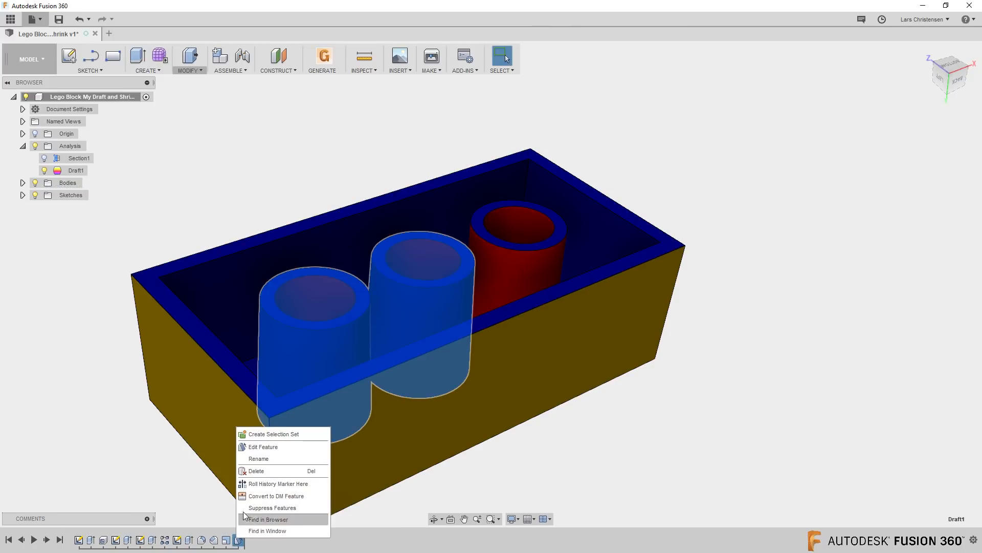
{"action": "left_click", "coordinate": [260, 449]}
{"action": "left_click", "coordinate": [511, 279]}
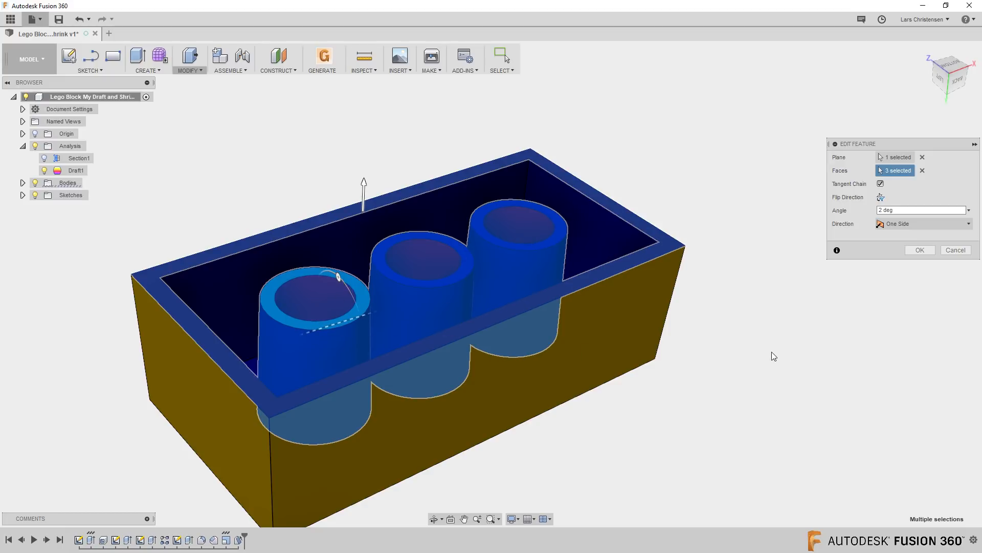
{"action": "middle_click_drag", "start_coordinate": [772, 351], "coordinate": [782, 296], "text": "shift"}
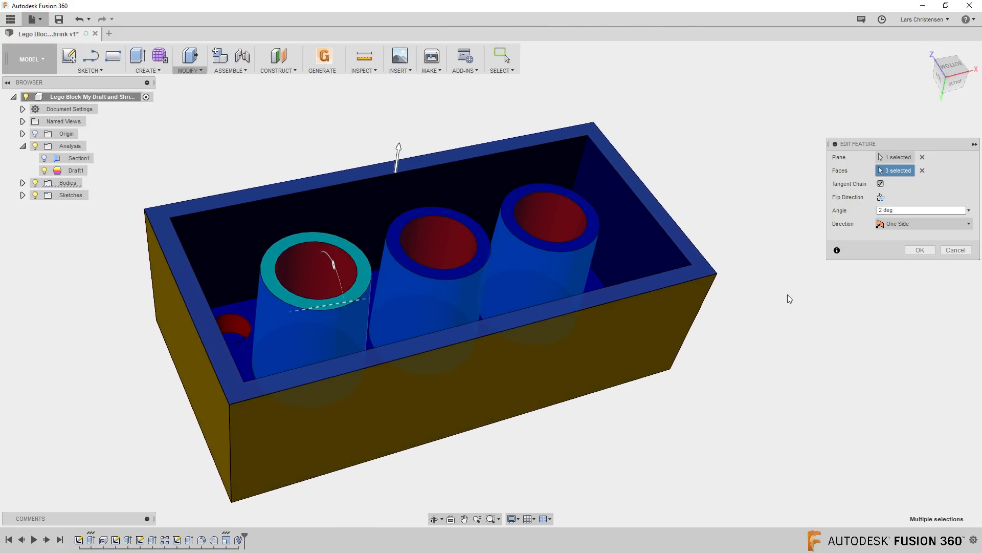
{"action": "left_click", "coordinate": [920, 250]}
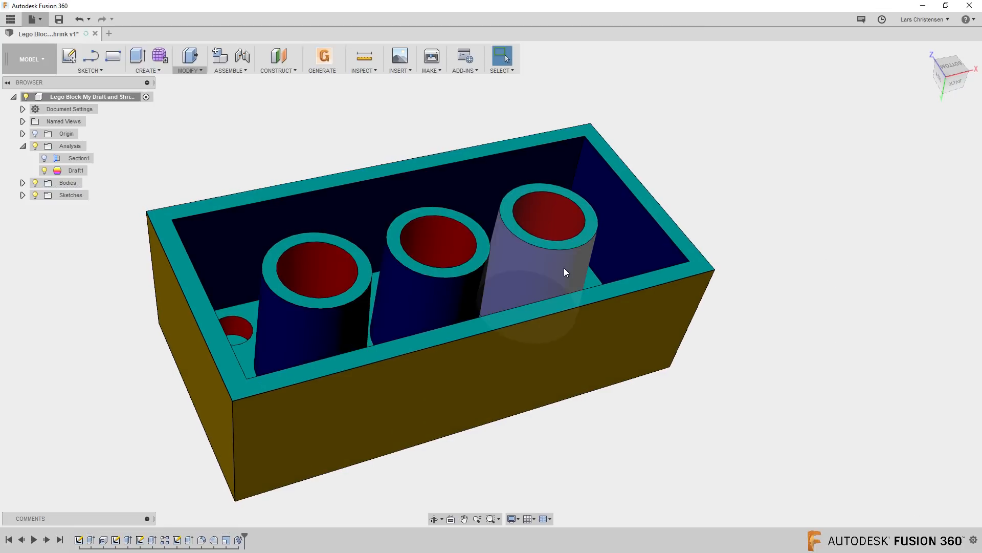
{"action": "right_click", "coordinate": [238, 542]}
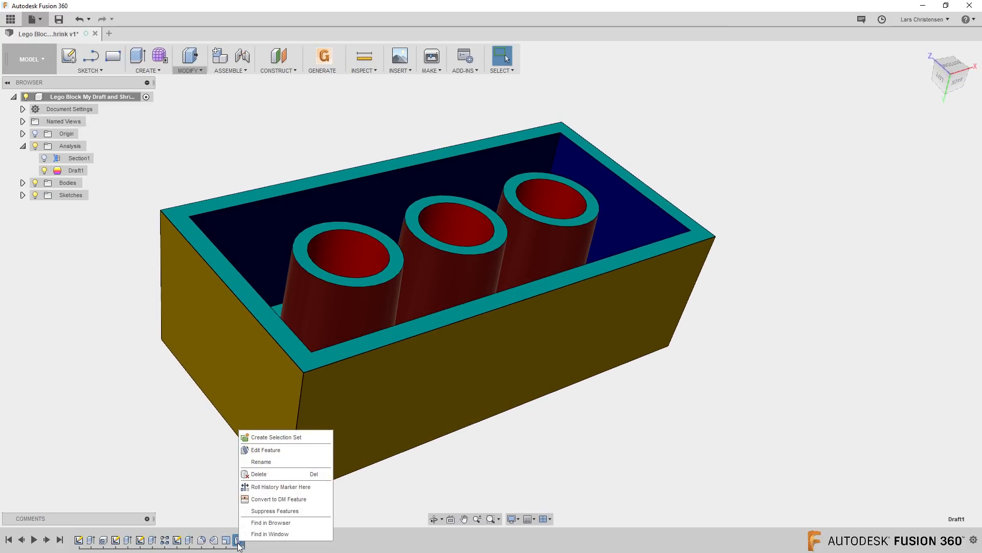
{"action": "left_click", "coordinate": [267, 450]}
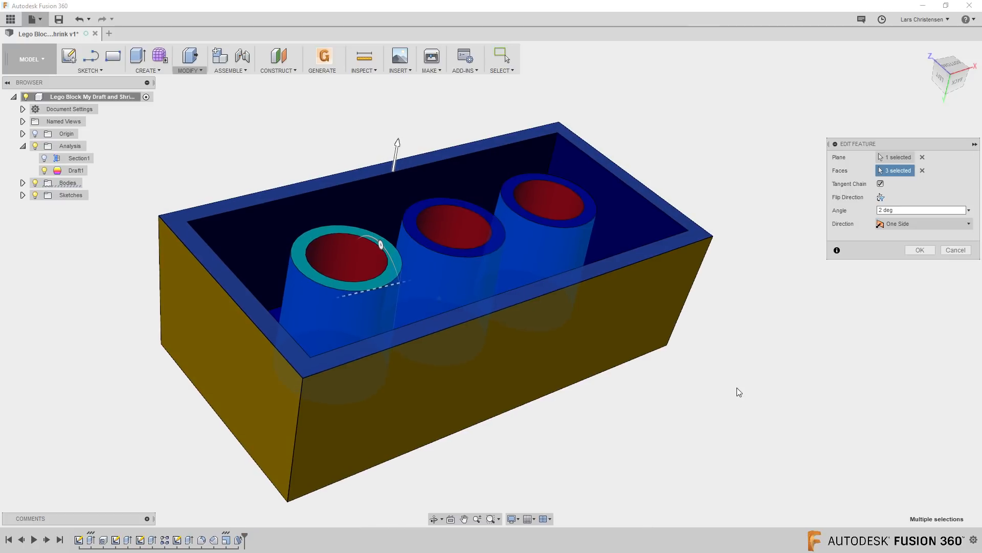
{"action": "left_click", "coordinate": [336, 247]}
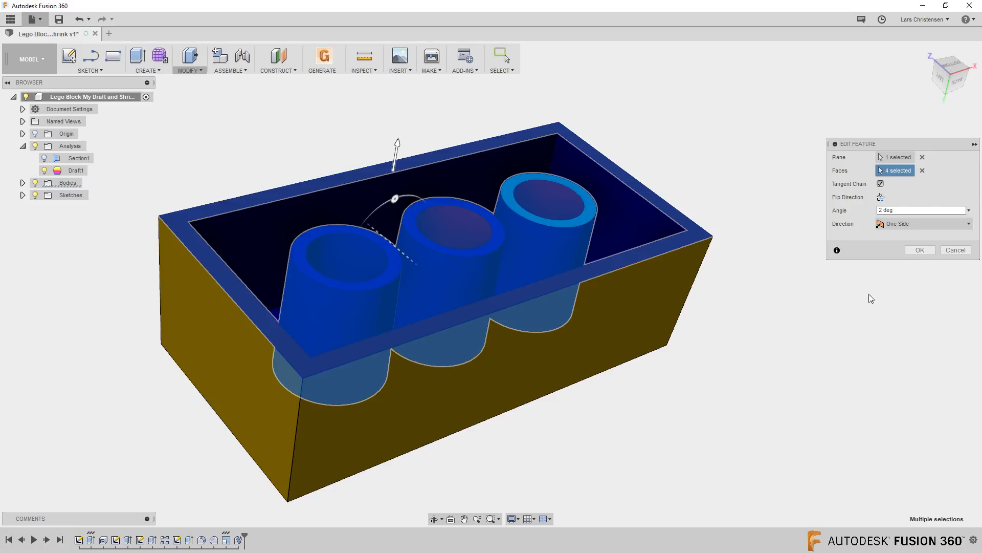
{"action": "left_click", "coordinate": [954, 252]}
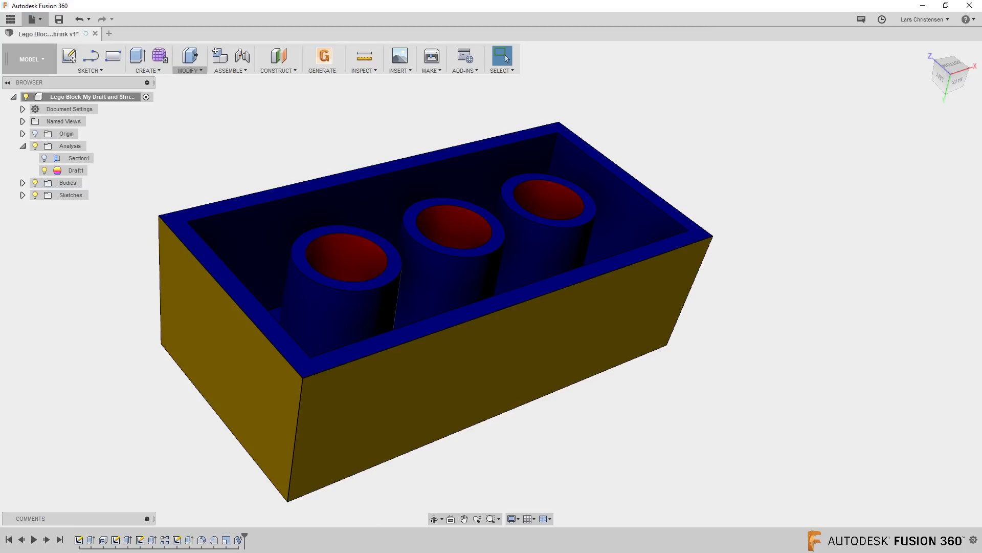
- Replace the tube draft with a 2 deg Draft on all three tubes' inner and outer faces, using the block's open rim face as plane
{"action": "left_click", "coordinate": [237, 540]}
{"action": "key", "text": "Delete"}
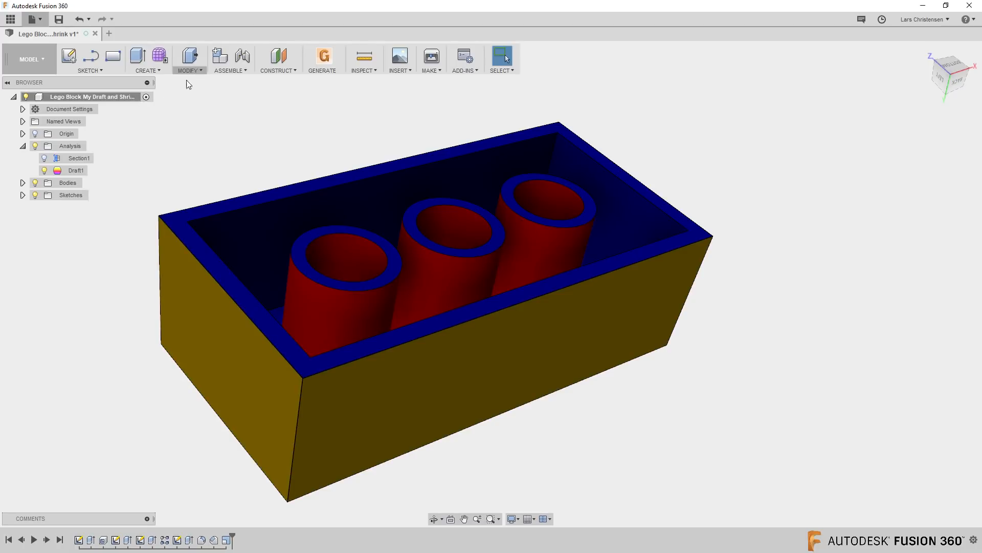
{"action": "left_click", "coordinate": [373, 314]}
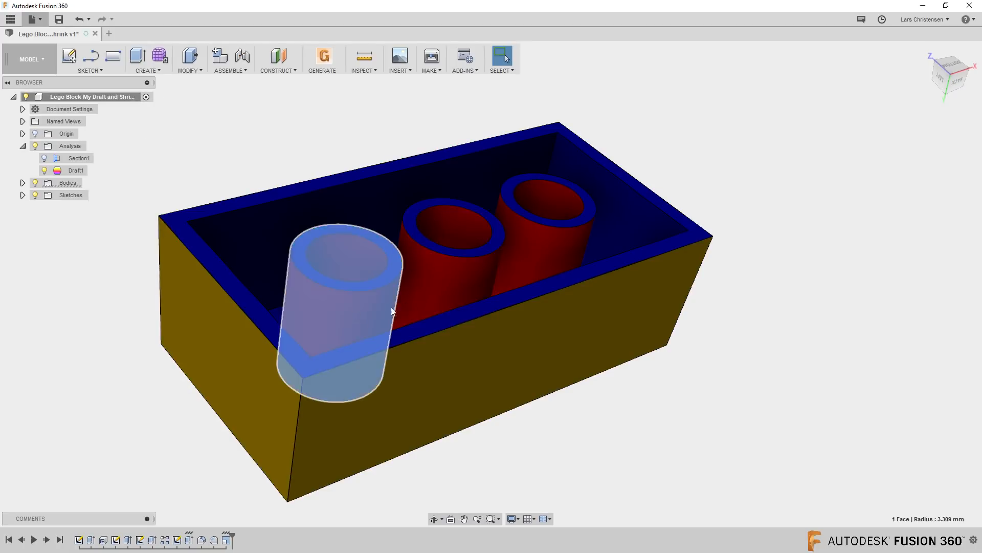
{"action": "left_click", "coordinate": [419, 294], "text": "ctrl"}
{"action": "left_click", "coordinate": [534, 205], "text": "ctrl"}
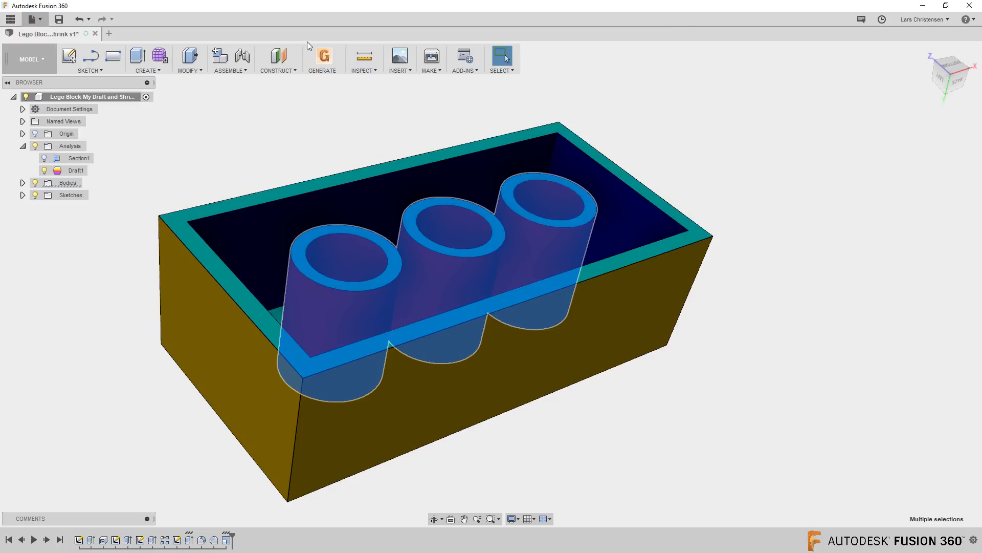
{"action": "left_click", "coordinate": [192, 71]}
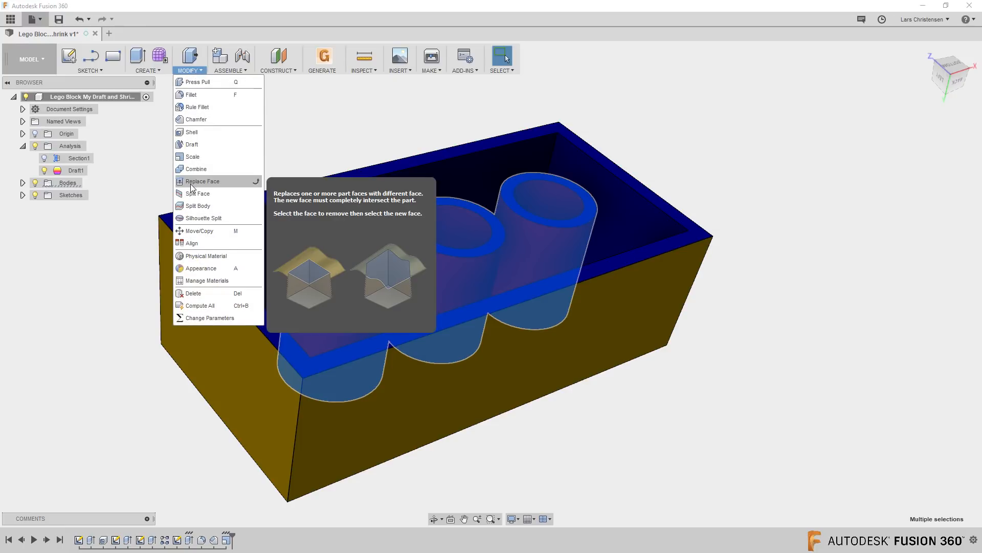
{"action": "left_click", "coordinate": [180, 147]}
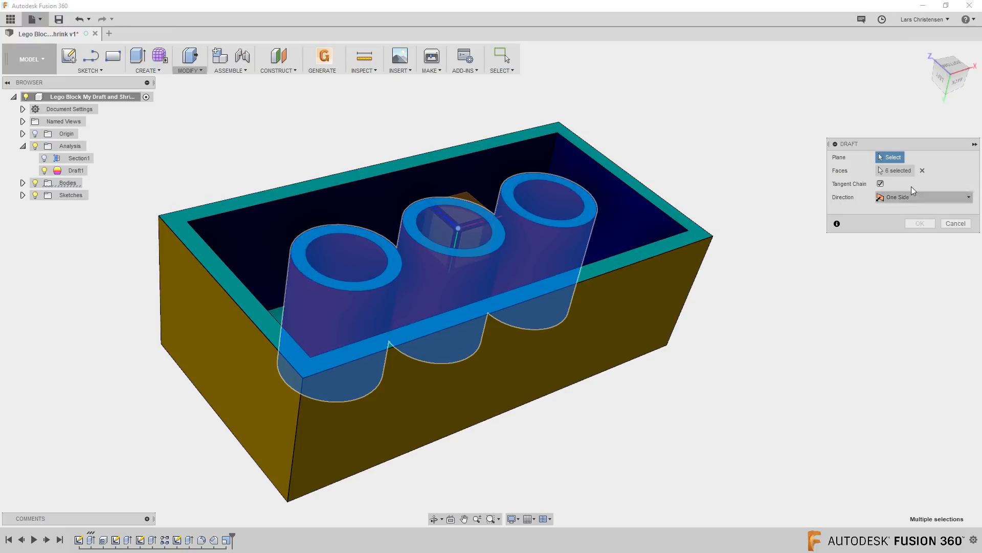
{"action": "left_click", "coordinate": [215, 271]}
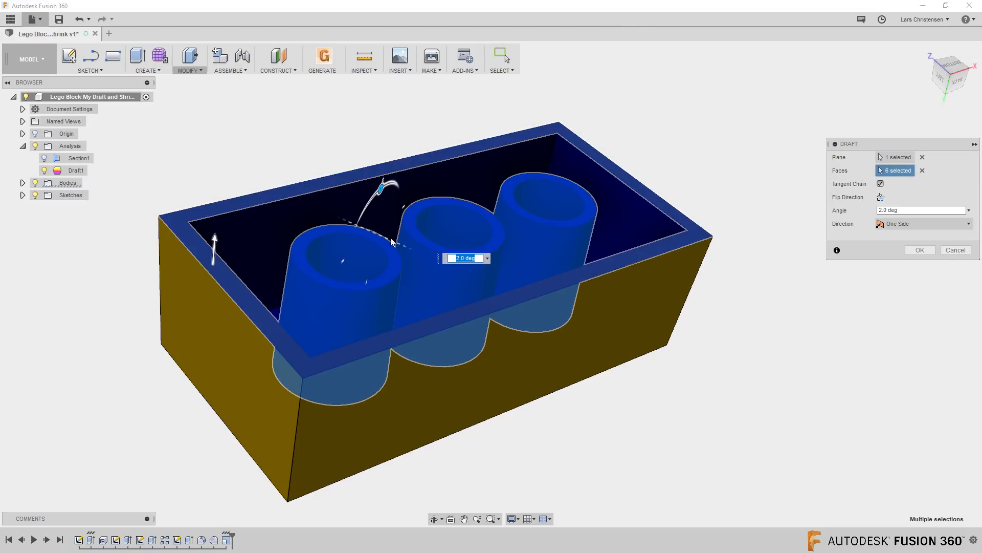
{"action": "left_click", "coordinate": [926, 250]}
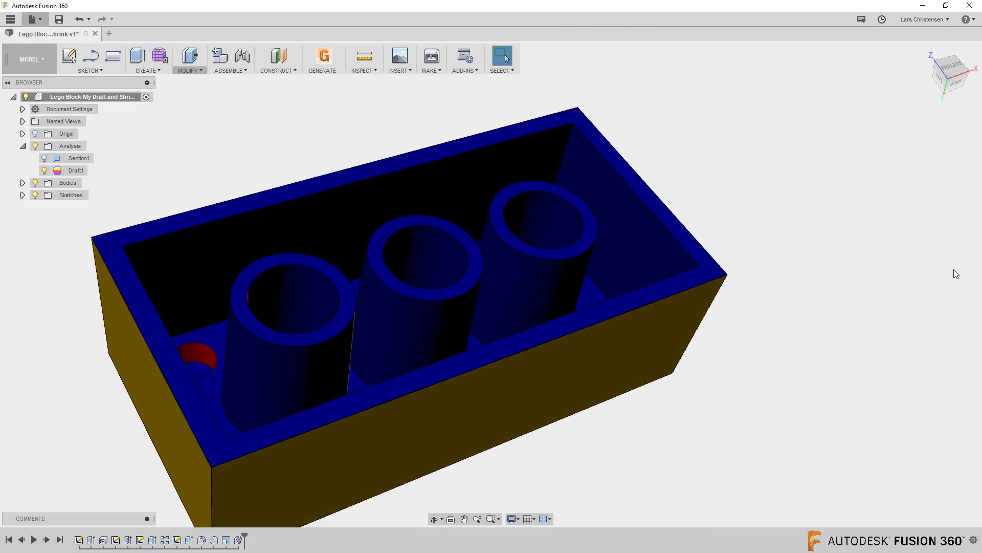
- Edit the cut extrusion that forms the round recesses in the block's inner floor and set its taper angle to -2 deg
{"action": "middle_click_drag", "start_coordinate": [733, 229], "coordinate": [885, 261], "text": "shift"}
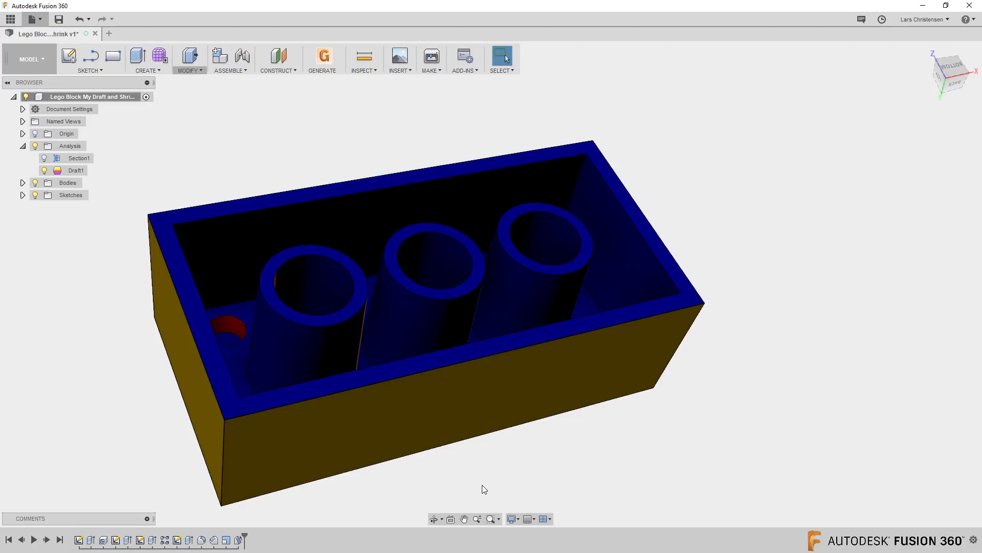
{"action": "middle_click_drag", "start_coordinate": [482, 484], "coordinate": [459, 472], "text": "shift"}
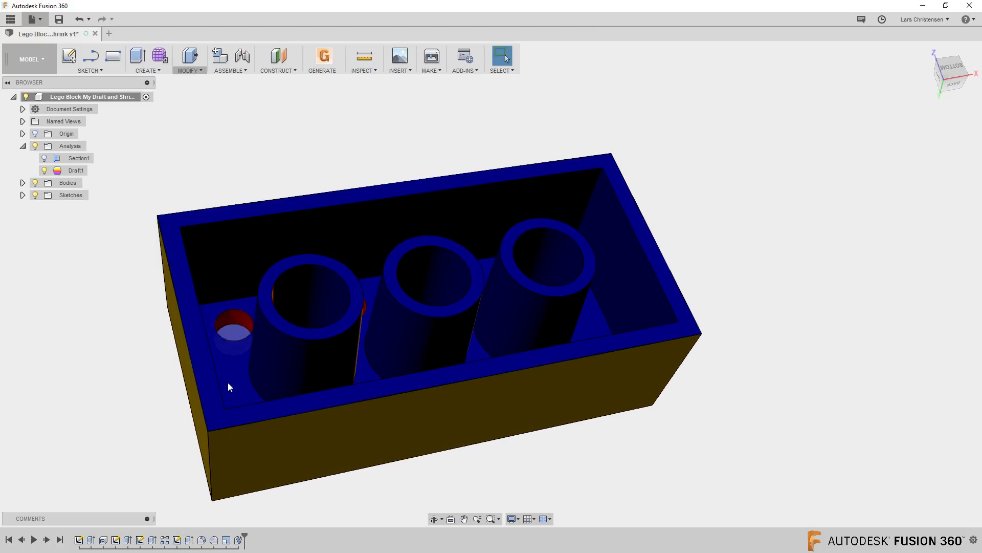
{"action": "left_click", "coordinate": [190, 542]}
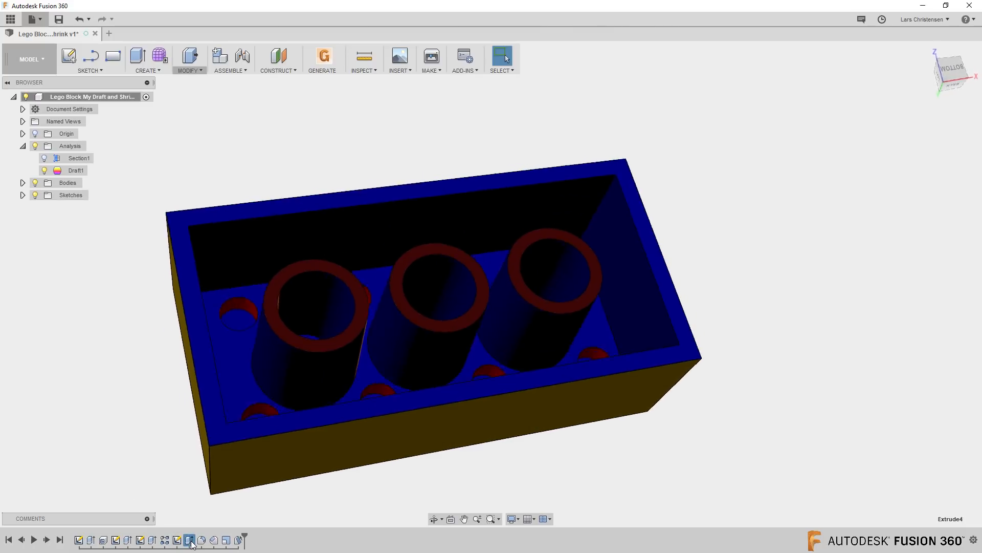
{"action": "left_click", "coordinate": [154, 544]}
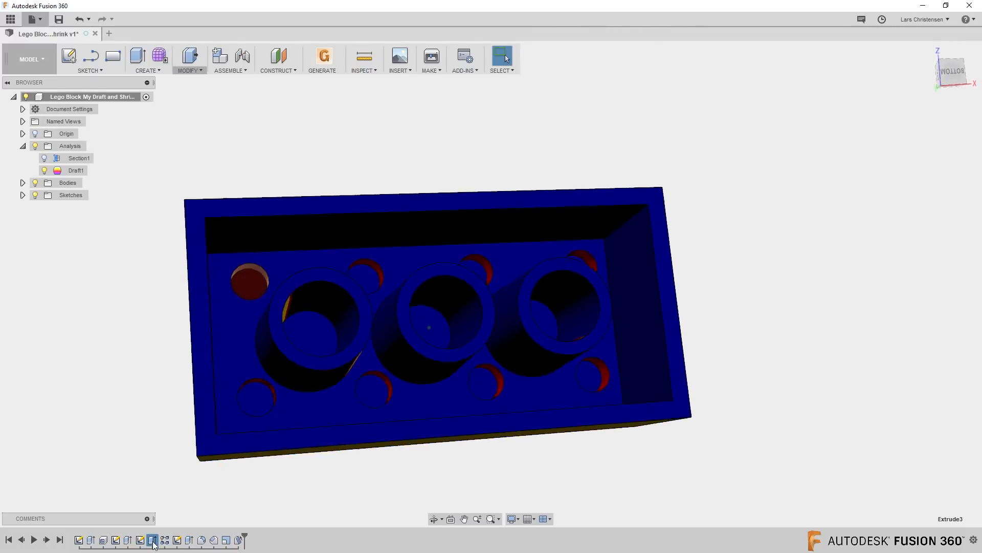
{"action": "right_click", "coordinate": [154, 543]}
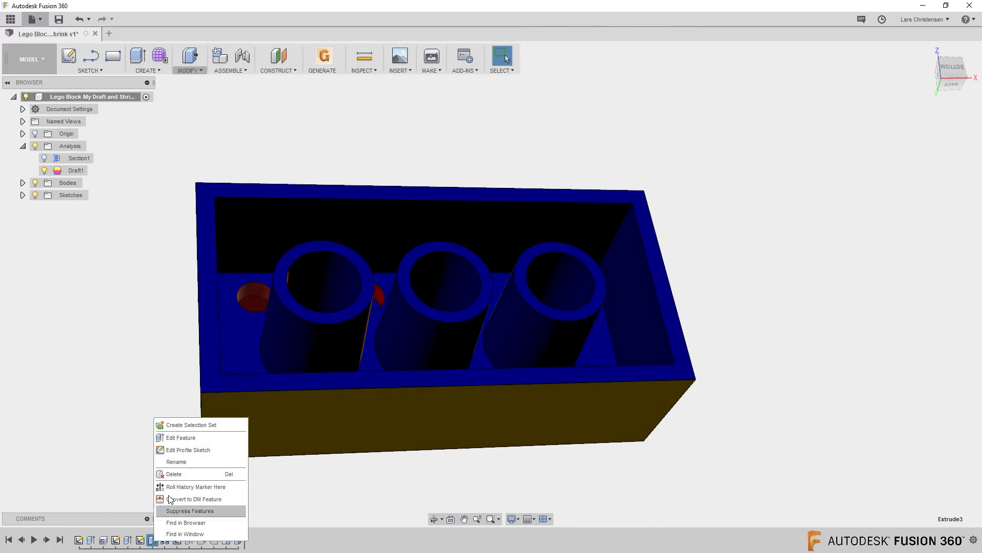
{"action": "left_click", "coordinate": [182, 438]}
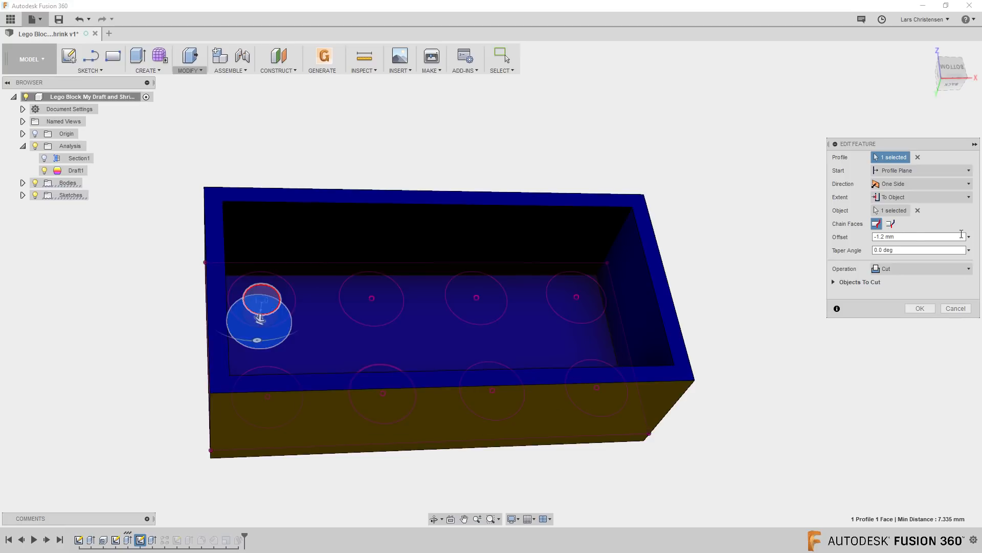
{"action": "left_click", "coordinate": [915, 250]}
{"action": "type", "text": "-2."}
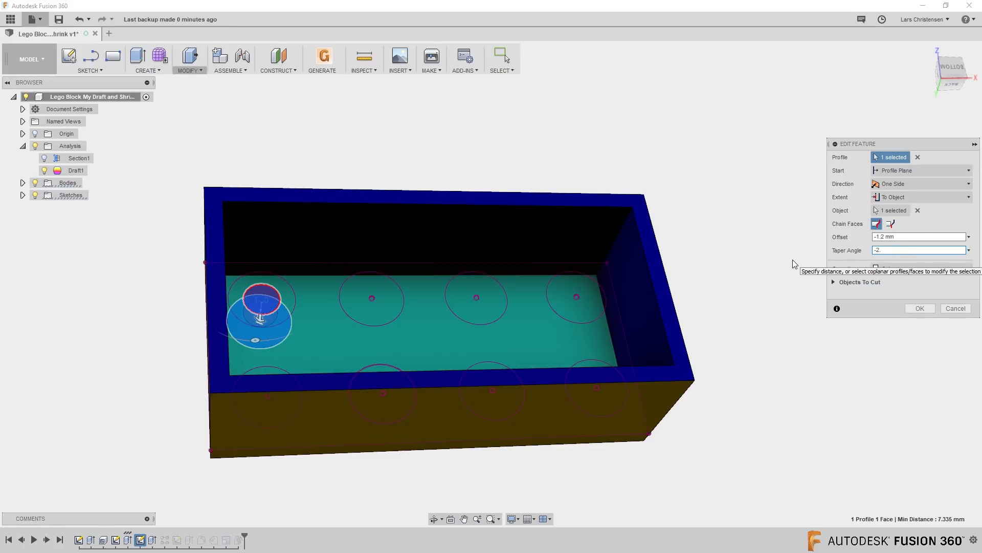
{"action": "key", "text": "Return"}
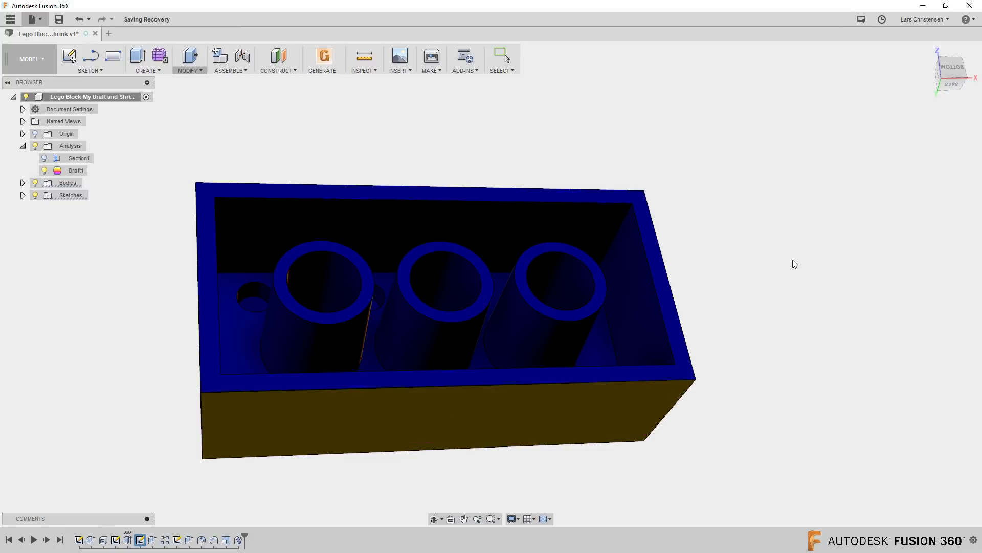
- Check the block's draft colours from its open underside and hide the Analysis folder
{"action": "middle_click_drag", "start_coordinate": [343, 348], "coordinate": [364, 266], "text": "shift"}
{"action": "middle_click_drag", "start_coordinate": [619, 324], "coordinate": [320, 492], "text": "shift"}
{"action": "middle_click_drag", "start_coordinate": [829, 363], "coordinate": [830, 363], "text": "shift"}
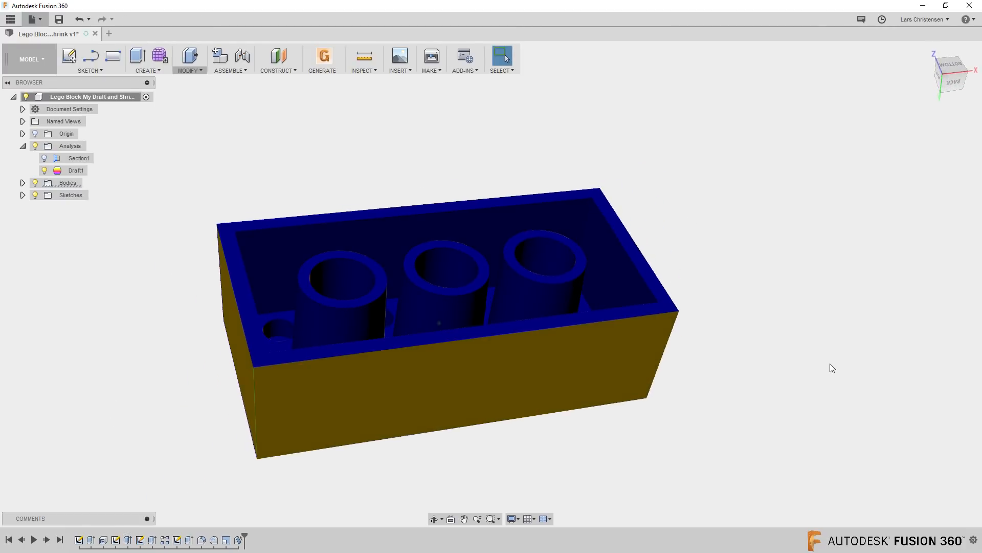
{"action": "left_click", "coordinate": [35, 146]}
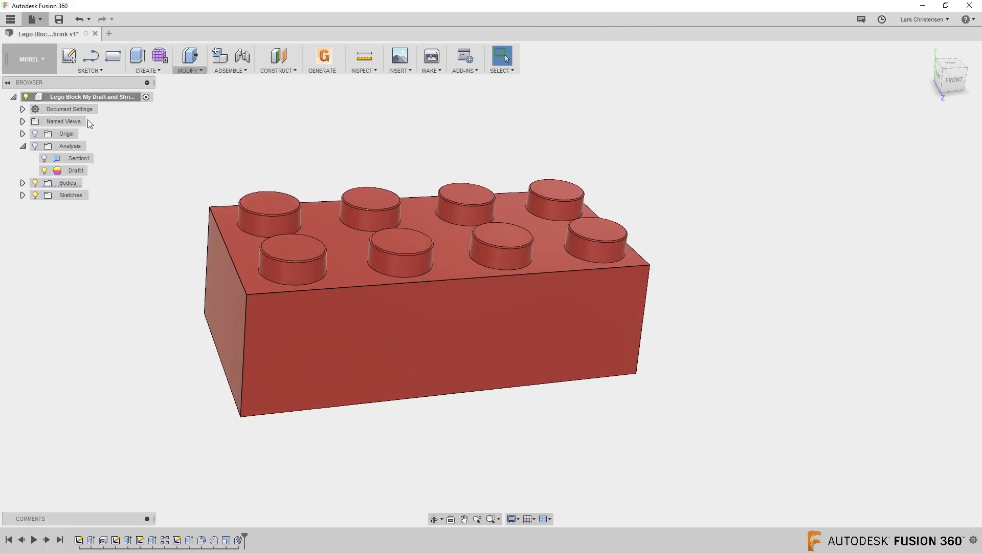
- Save a new version of the block design with the description "Added draft and shrink"
{"action": "left_click", "coordinate": [59, 20]}
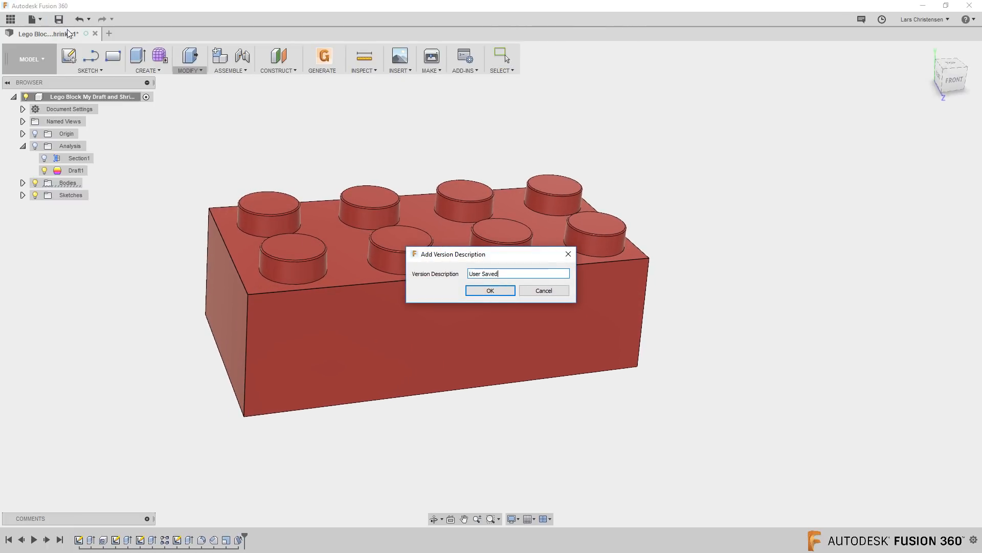
{"action": "type", "text": "Added draft and shrink"}
{"action": "left_click", "coordinate": [479, 290]}
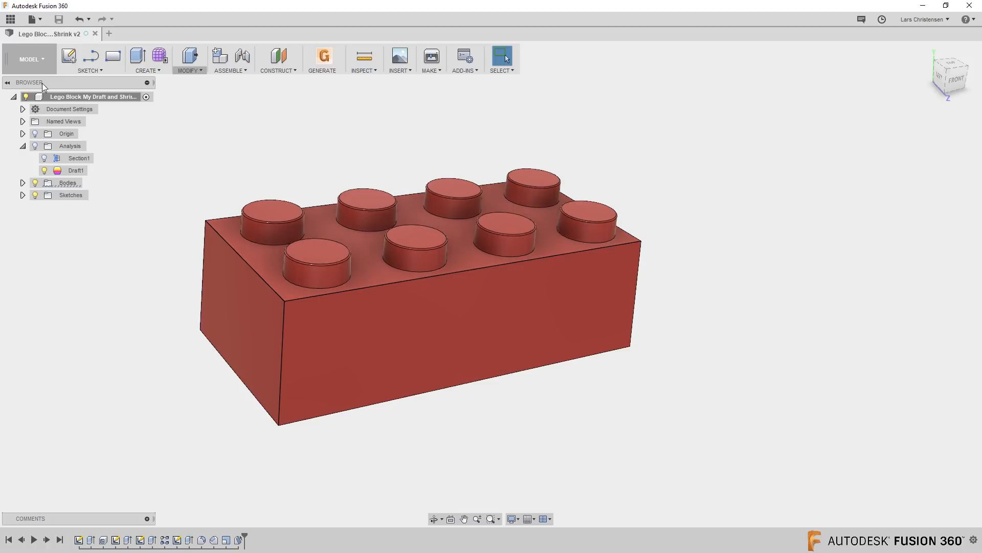
- Create a new design and save it as "Lego Core Cavity" in the LiveStream project's master location
{"action": "left_click", "coordinate": [11, 20]}
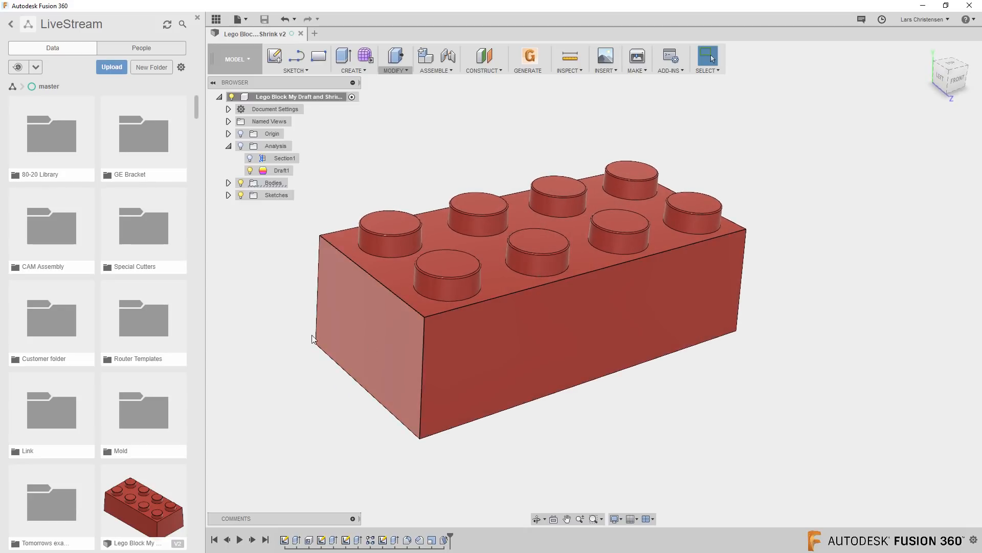
{"action": "left_click", "coordinate": [228, 146]}
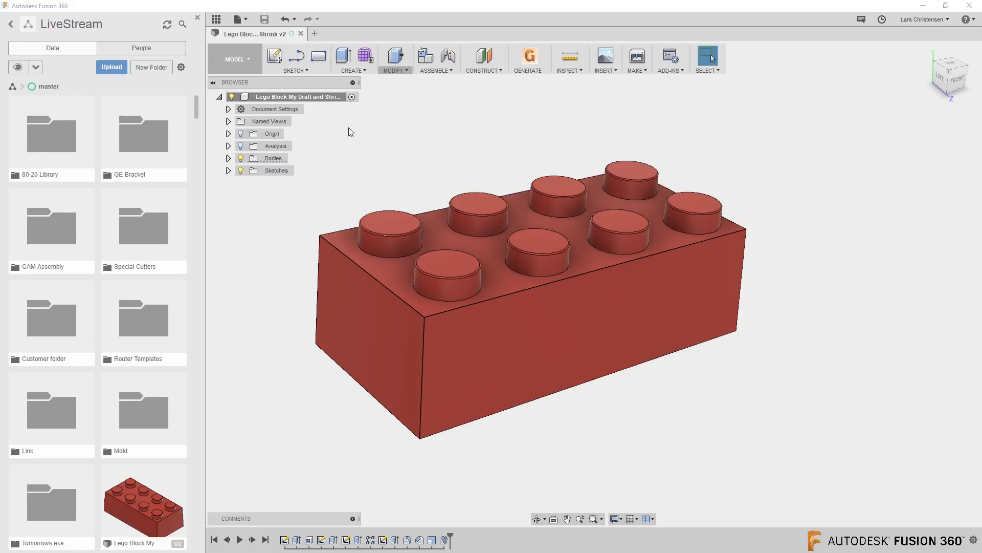
{"action": "left_click", "coordinate": [315, 34]}
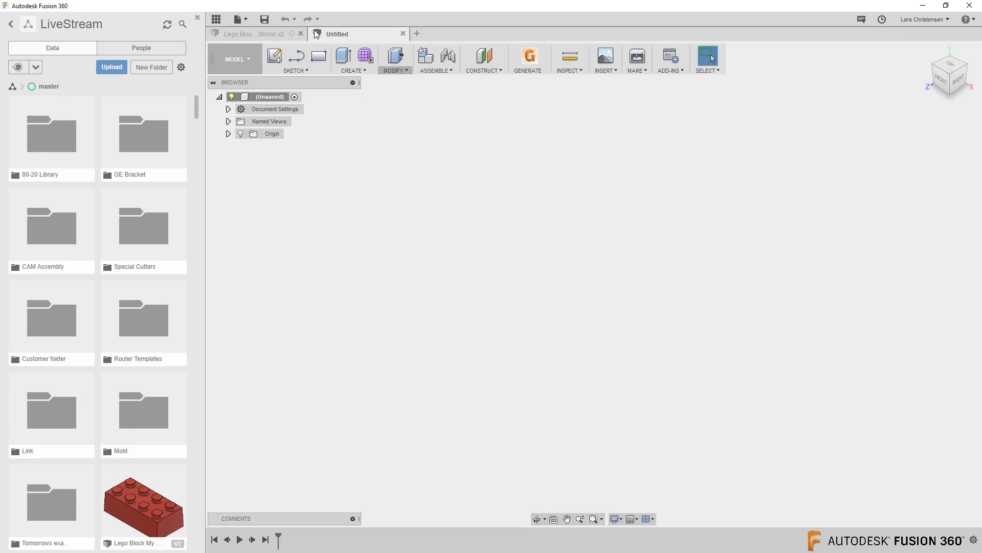
{"action": "left_click", "coordinate": [265, 21]}
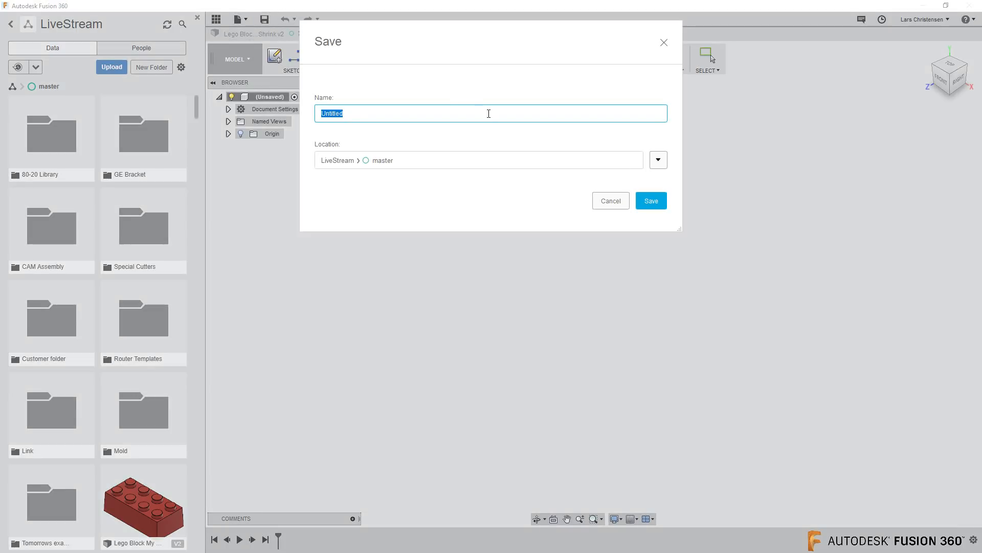
{"action": "type", "text": "L"}
{"action": "key", "text": "BackSpace"}
{"action": "type", "text": "Core Cavity"}
{"action": "left_click", "coordinate": [653, 200]}
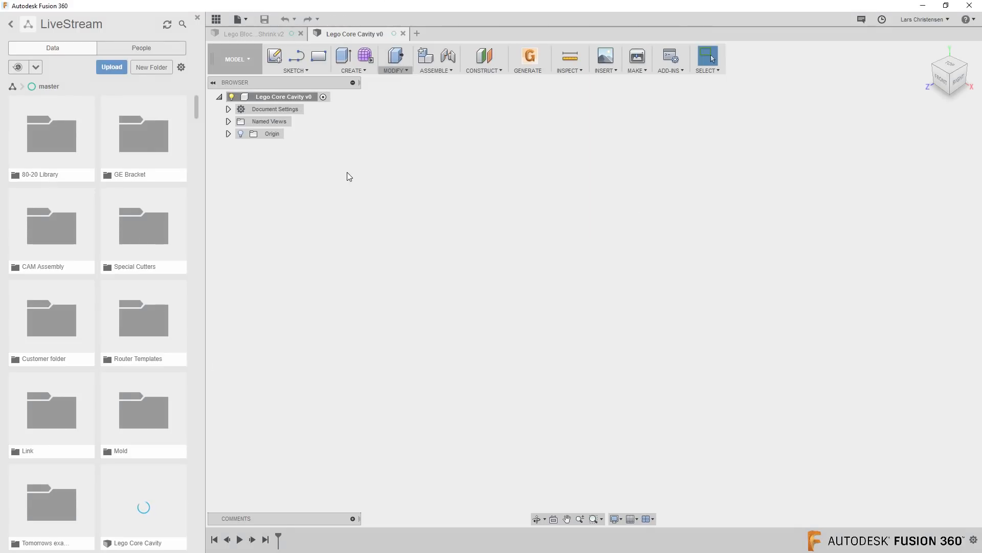
- Insert the Lego Block My Draft and Shrink design into the current design at its default position and close the data panel
{"action": "scroll", "coordinate": [124, 302], "scroll_direction": "down", "scroll_amount": 2}
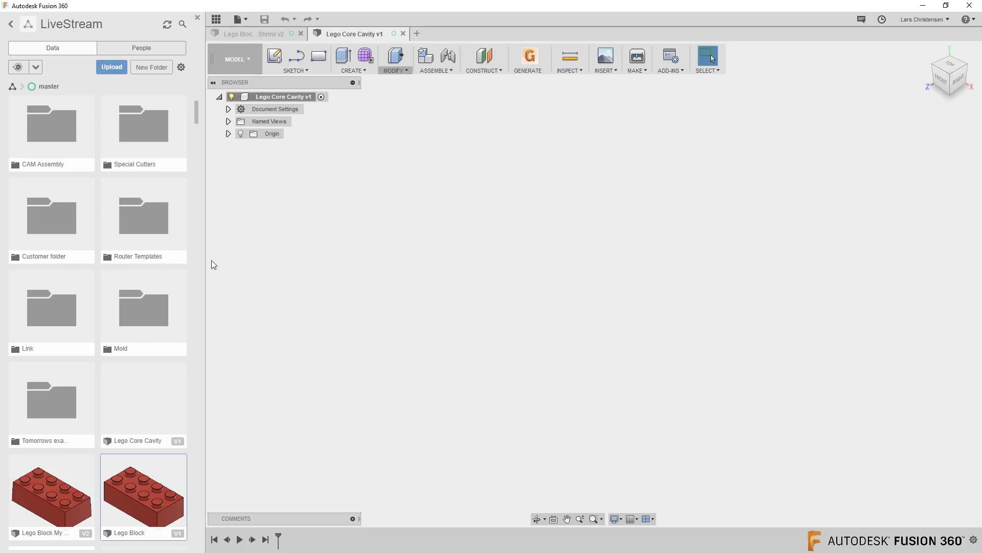
{"action": "right_click", "coordinate": [67, 499]}
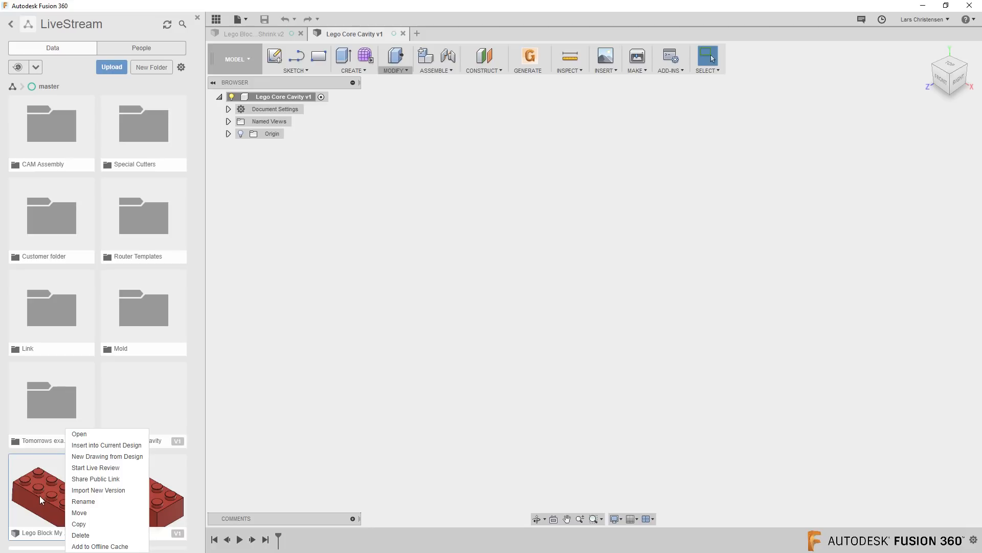
{"action": "left_click", "coordinate": [83, 450]}
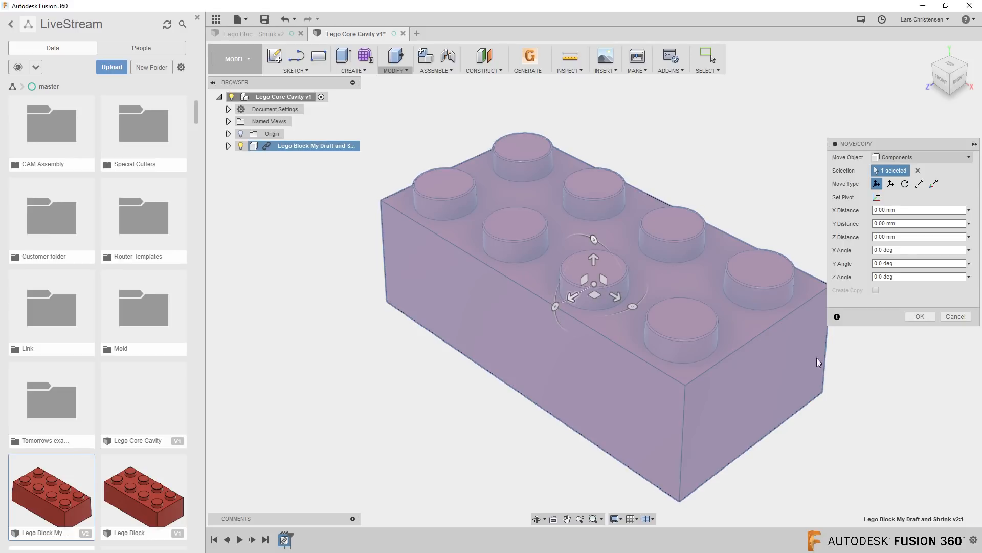
{"action": "left_click", "coordinate": [920, 316]}
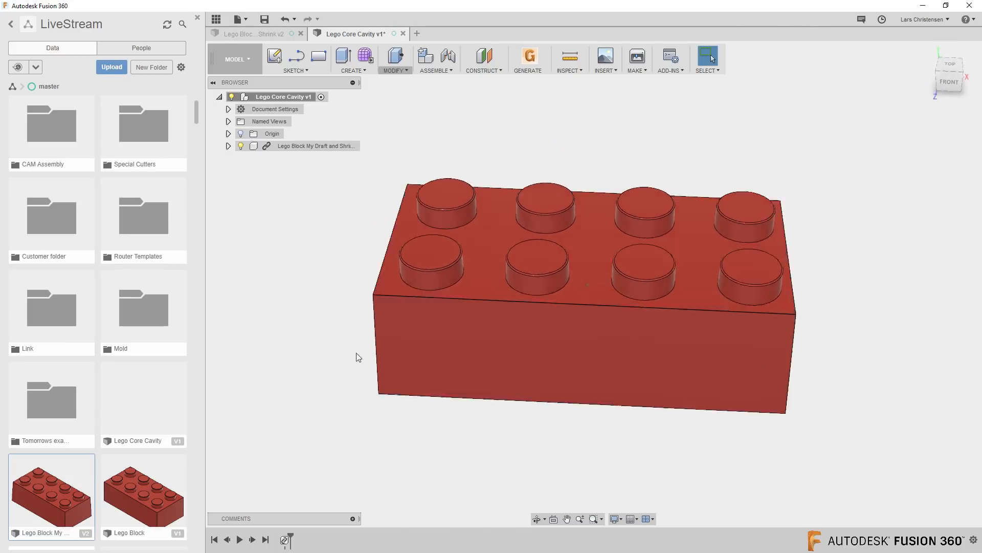
{"action": "left_click", "coordinate": [215, 21]}
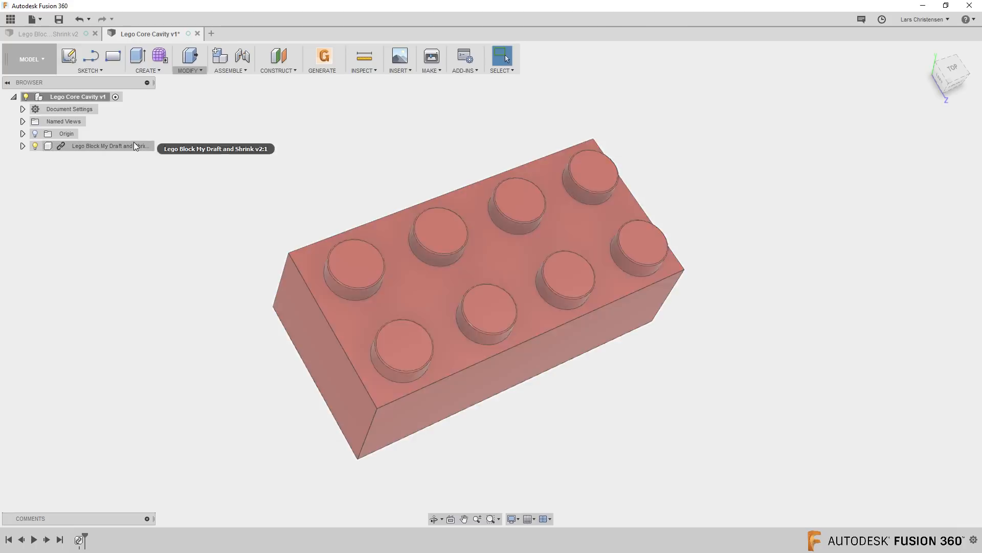
- Create a new component under the Lego Core Cavity assembly and name it Cavity
{"action": "right_click", "coordinate": [60, 98]}
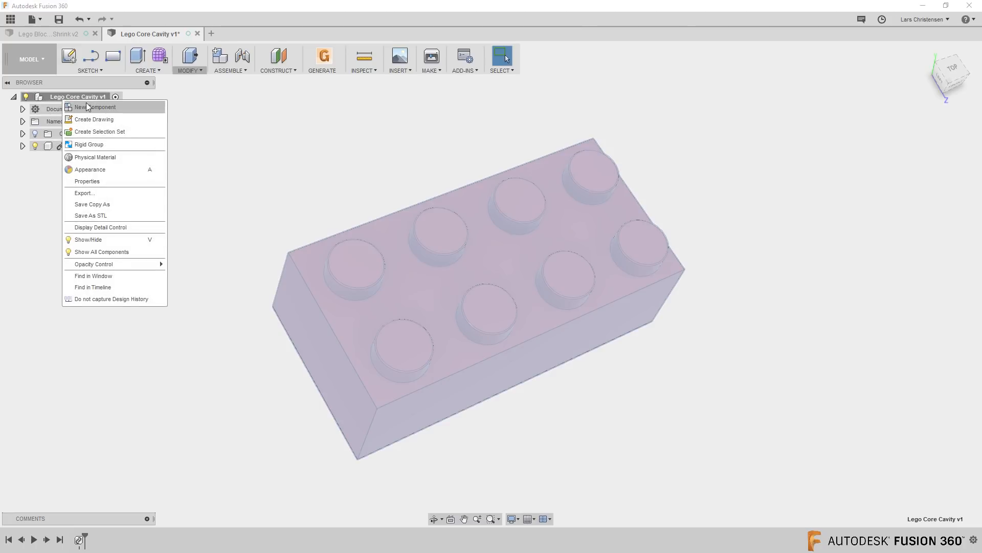
{"action": "left_click", "coordinate": [86, 103]}
{"action": "left_click", "coordinate": [83, 158]}
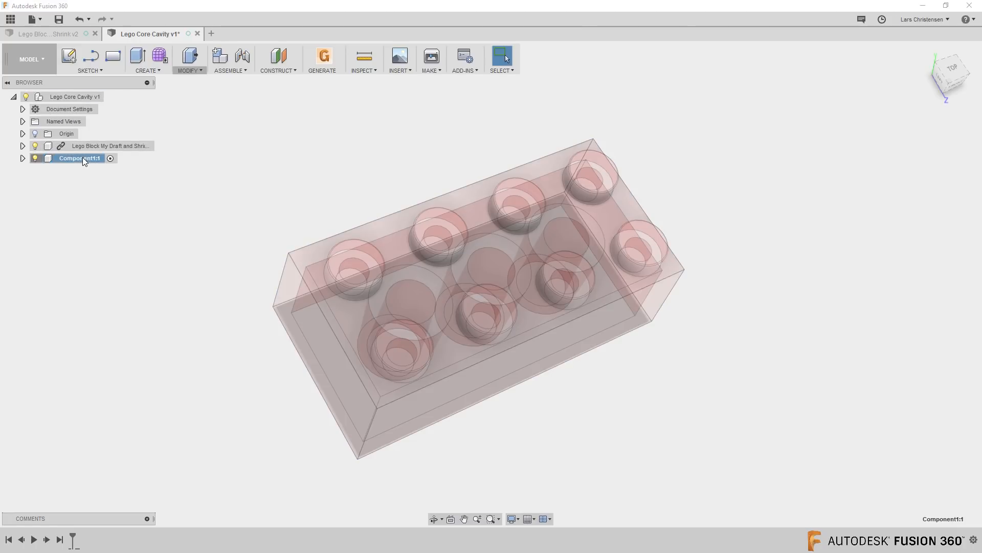
{"action": "type", "text": "Cavity"}
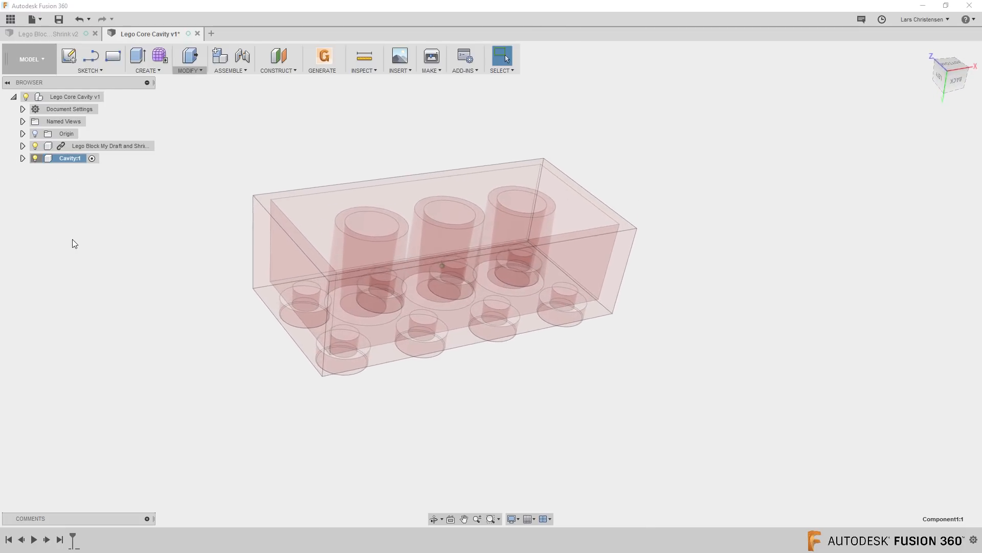
- Sketch a center rectangle 30 mm by 50 mm around the origin on the plane of the block's open rim
{"action": "left_click", "coordinate": [70, 55]}
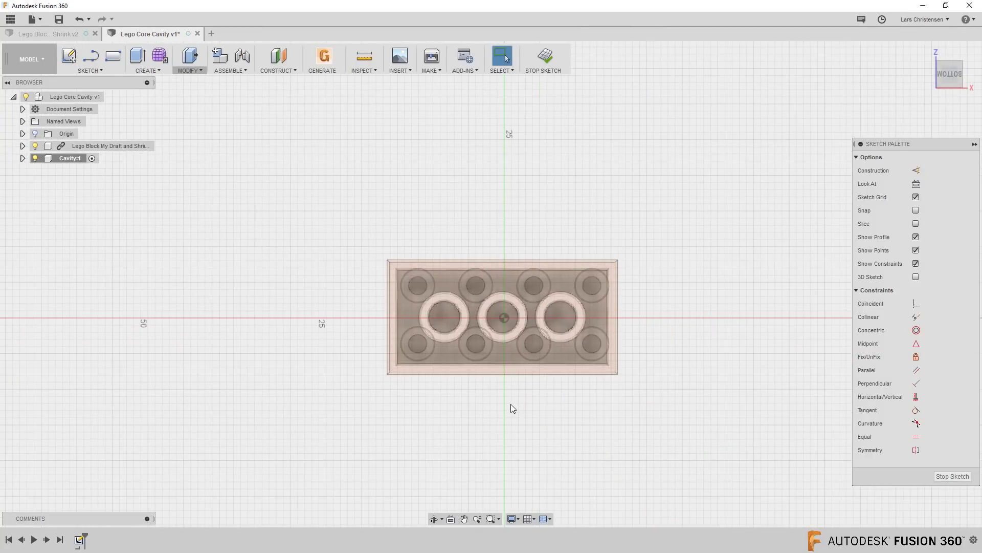
{"action": "key", "text": "s"}
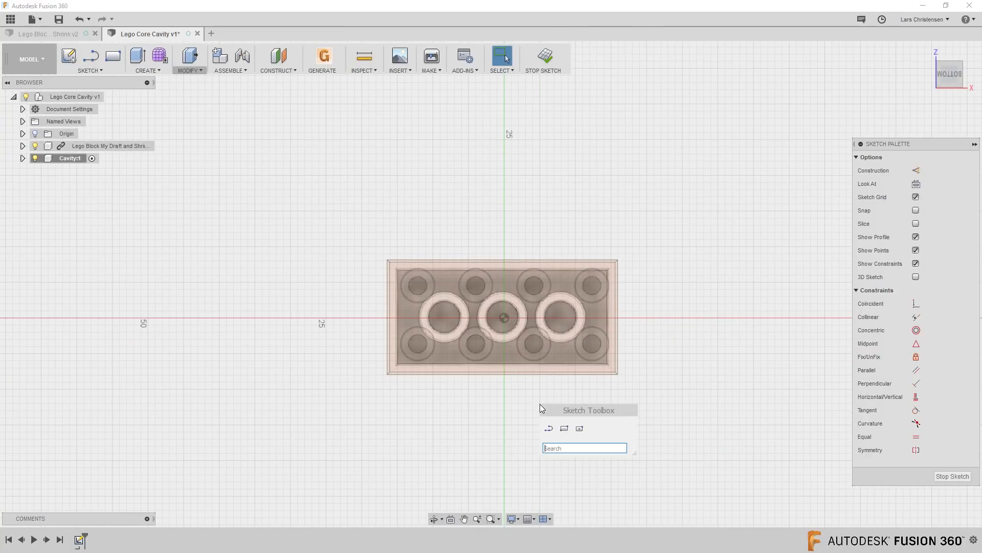
{"action": "left_click", "coordinate": [581, 430]}
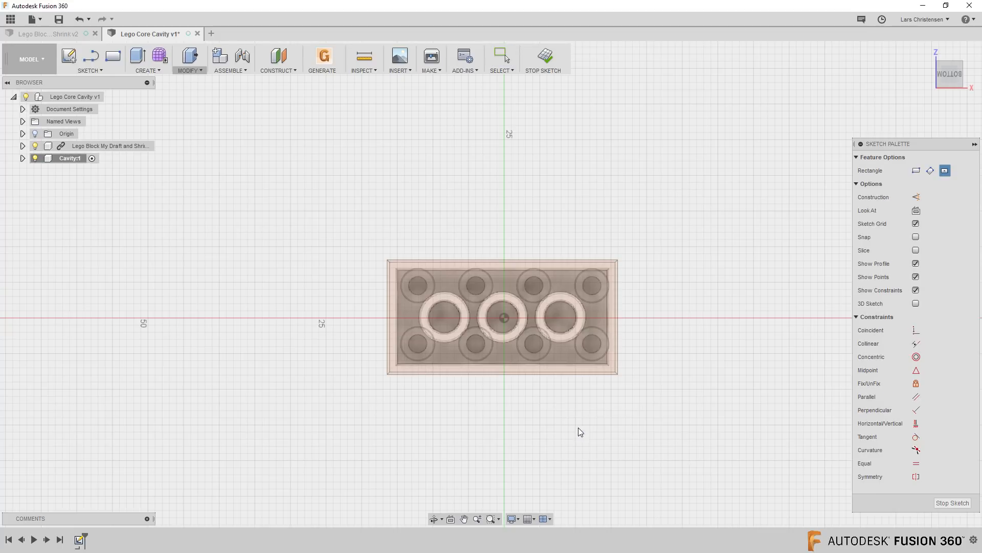
{"action": "left_click", "coordinate": [504, 318]}
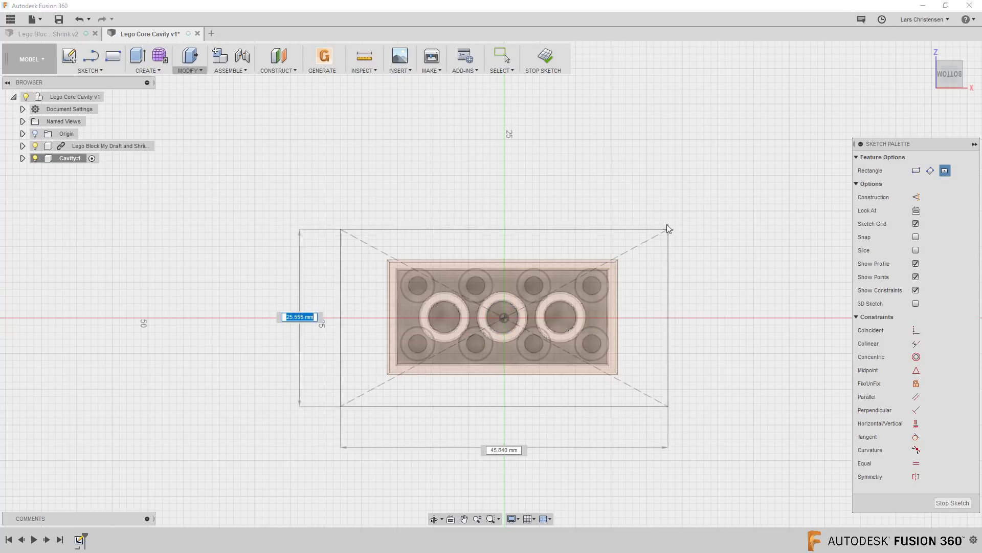
{"action": "type", "text": "30"}
{"action": "key", "text": "Tab"}
{"action": "type", "text": "50"}
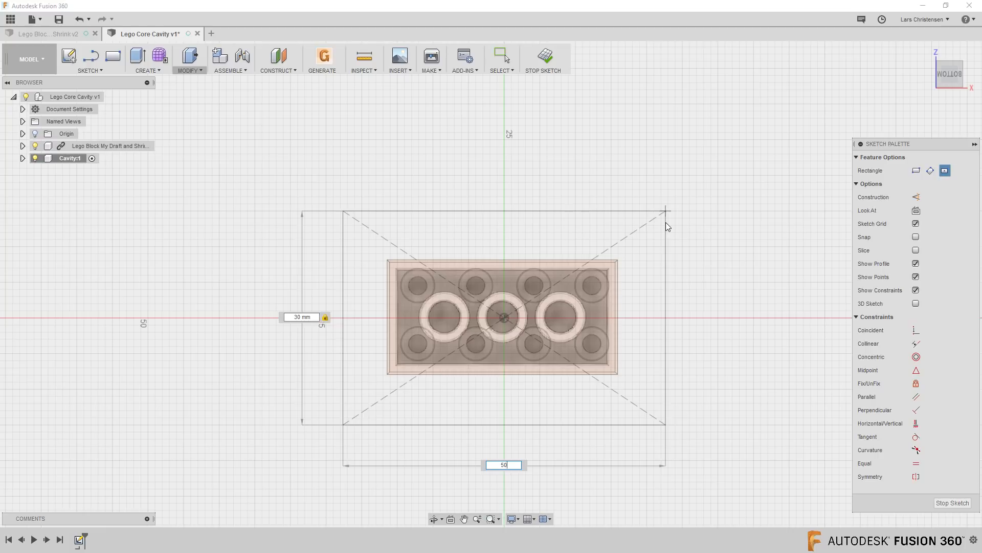
{"action": "key", "text": "Return"}
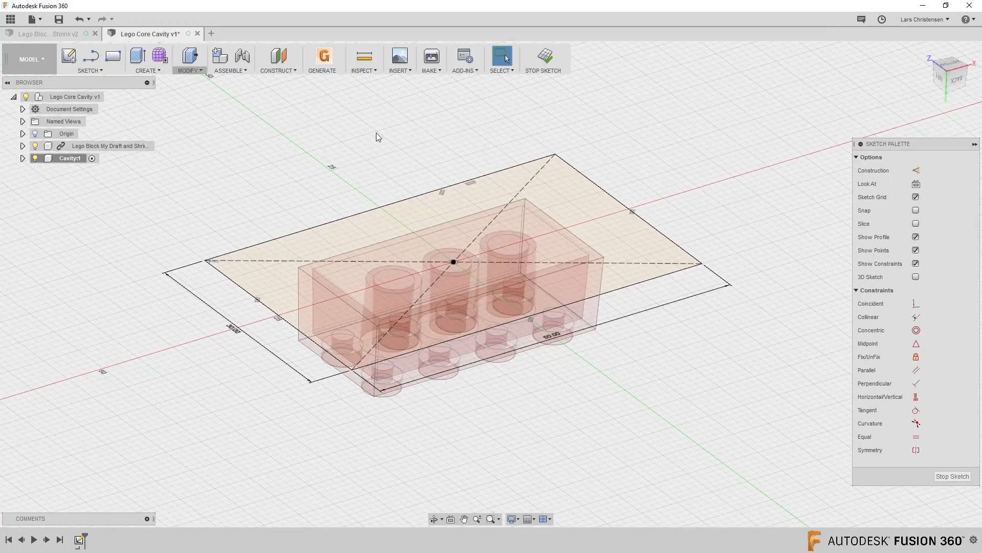
- Extrude the whole rectangle, including the regions within the block outline, by -15 mm as a new body enclosing the Lego block
{"action": "key", "text": "q"}
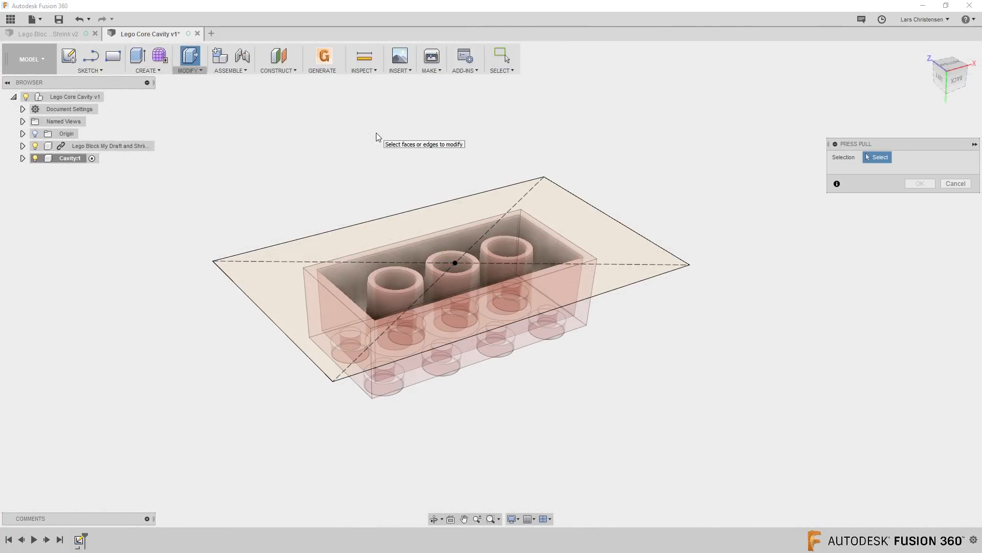
{"action": "left_click", "coordinate": [278, 296]}
{"action": "scroll", "coordinate": [290, 271], "scroll_direction": "up", "scroll_amount": 3}
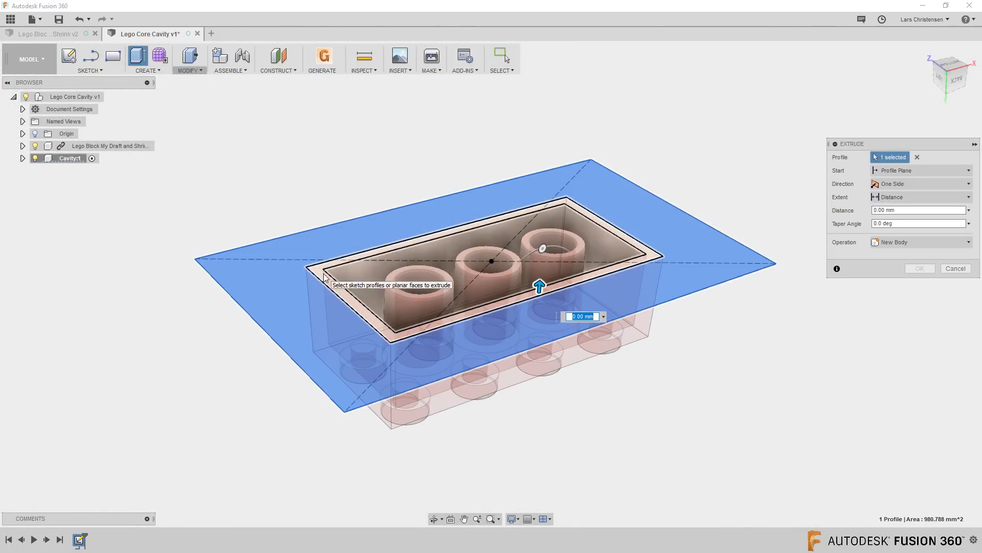
{"action": "left_click", "coordinate": [323, 274]}
{"action": "left_click", "coordinate": [353, 272]}
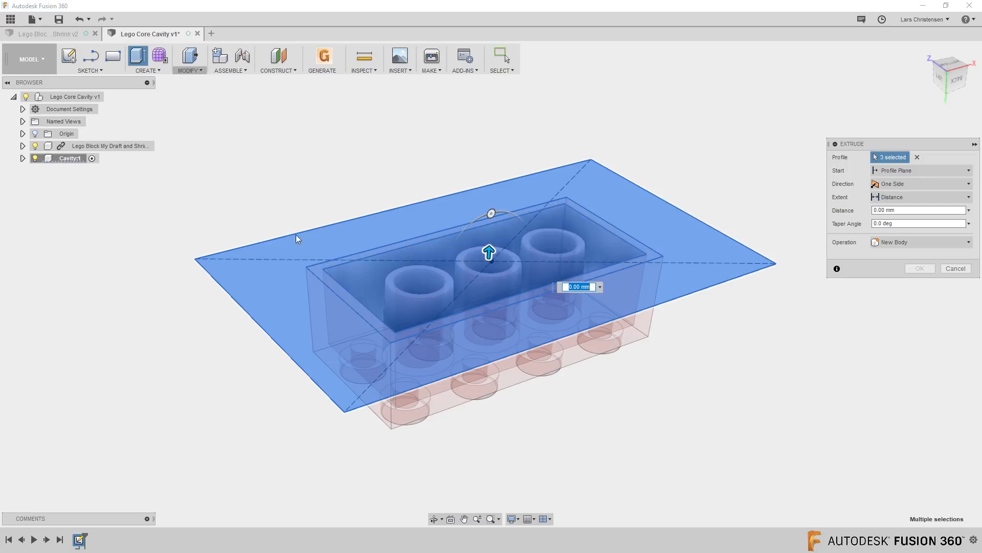
{"action": "left_click_drag", "start_coordinate": [489, 254], "coordinate": [485, 364]}
{"action": "type", "text": "-15"}
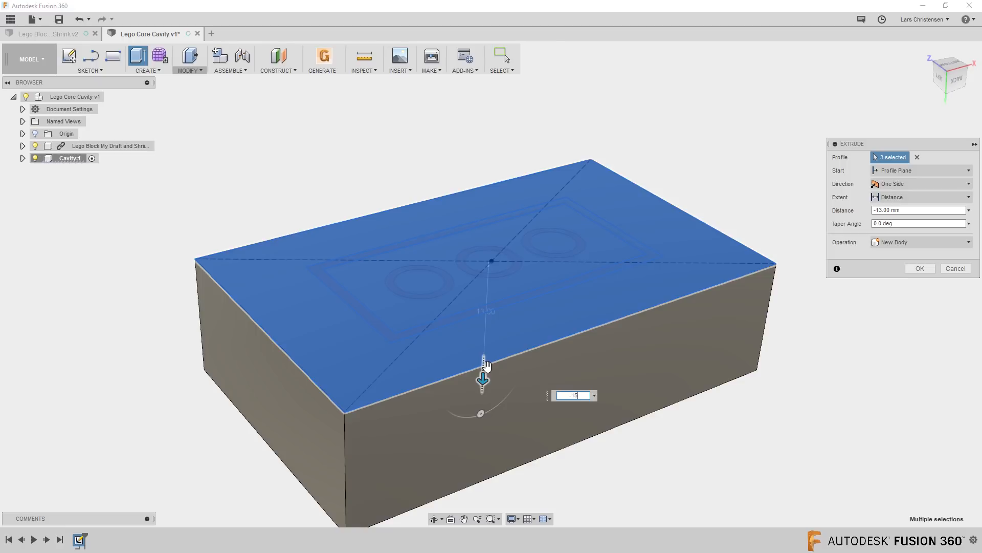
{"action": "key", "text": "Return"}
- Compare the new solid with the linked Lego block hidden and shown
{"action": "mouse_move", "coordinate": [766, 362]}
{"action": "middle_mouse_down", "text": "shift"}
{"action": "mouse_move", "coordinate": [776, 362]}
{"action": "mouse_move", "coordinate": [616, 256]}
{"action": "middle_mouse_up", "text": "shift"}
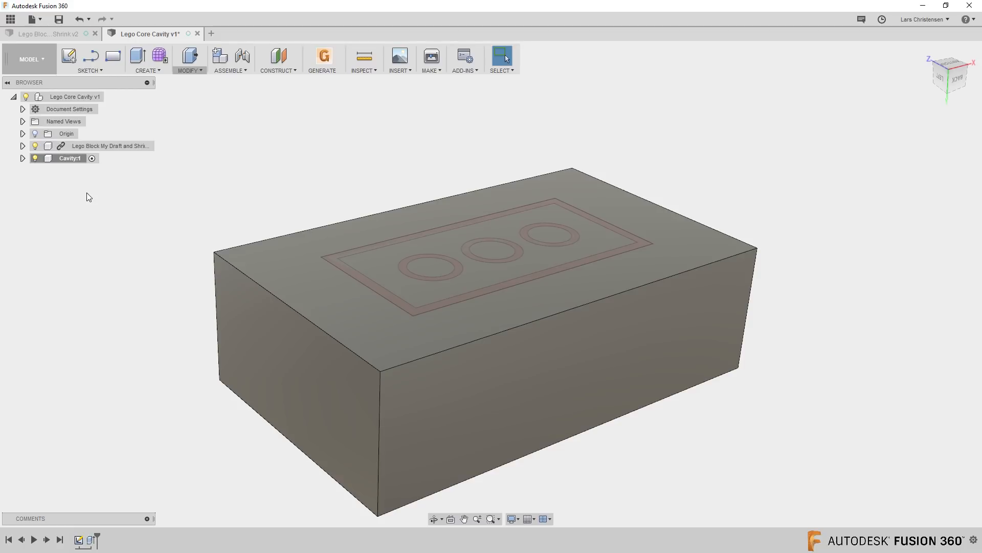
{"action": "left_click", "coordinate": [34, 148]}
{"action": "left_click", "coordinate": [36, 147]}
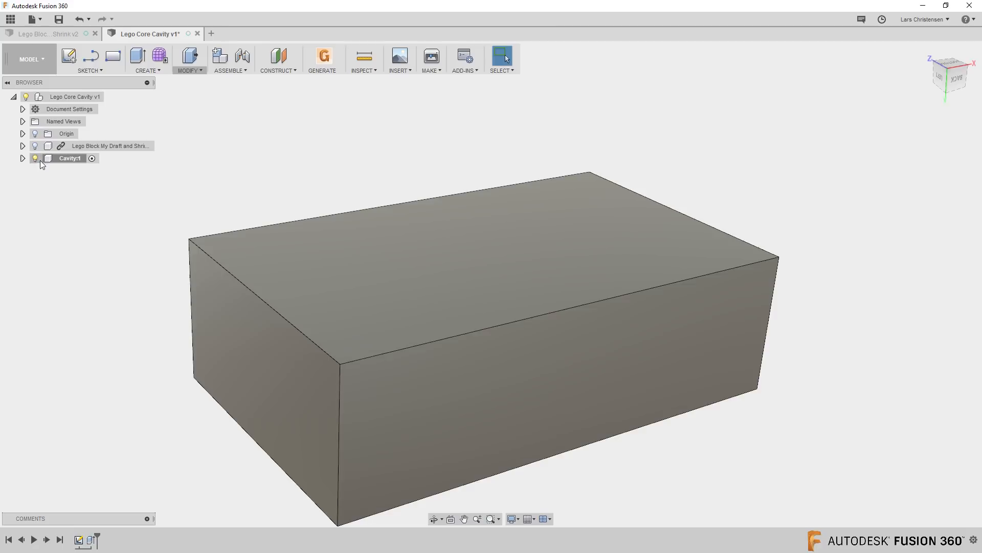
{"action": "left_click", "coordinate": [35, 147]}
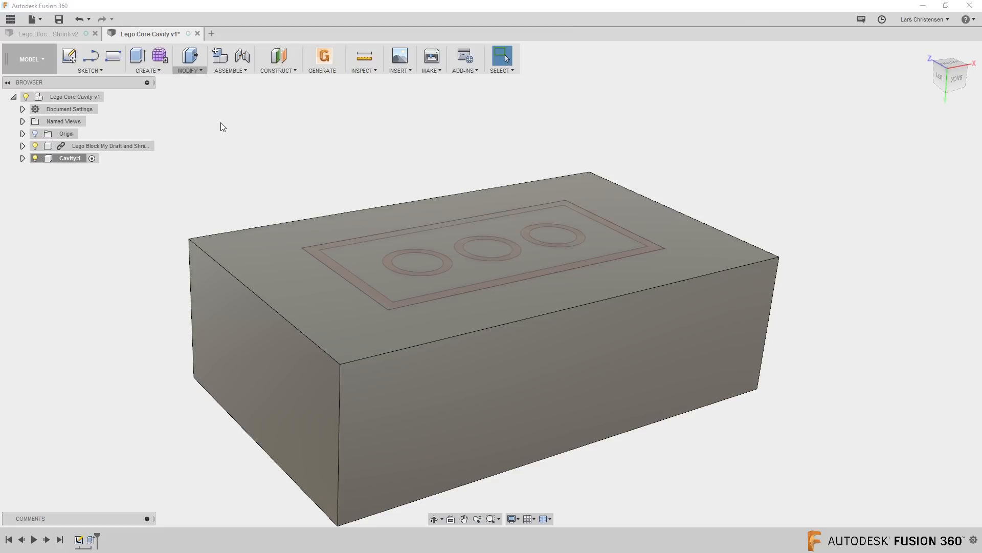
- Combine the bodies with the Cut operation, using the solid as target and the Lego block as tool, keeping the tool body
{"action": "left_click", "coordinate": [192, 71]}
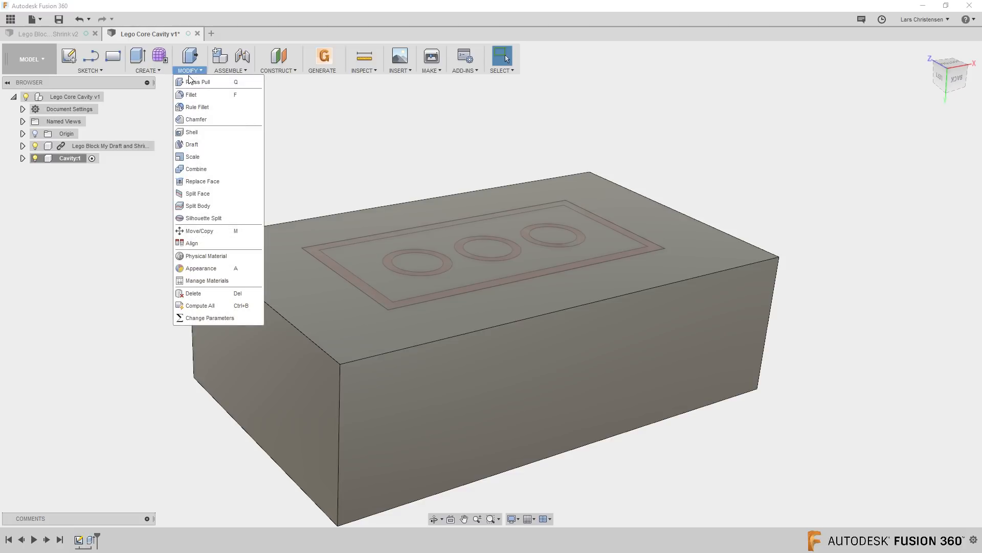
{"action": "left_click", "coordinate": [206, 170]}
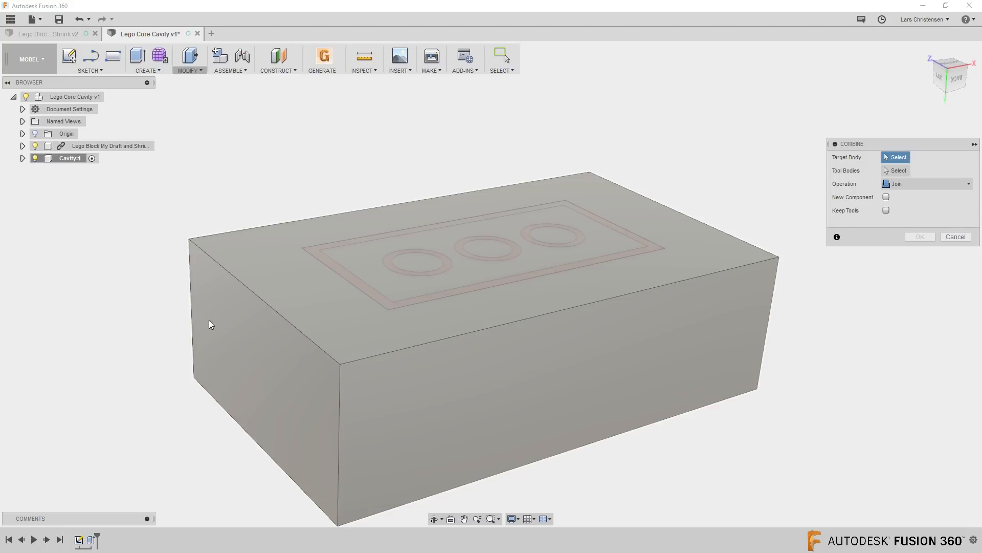
{"action": "left_click", "coordinate": [205, 302]}
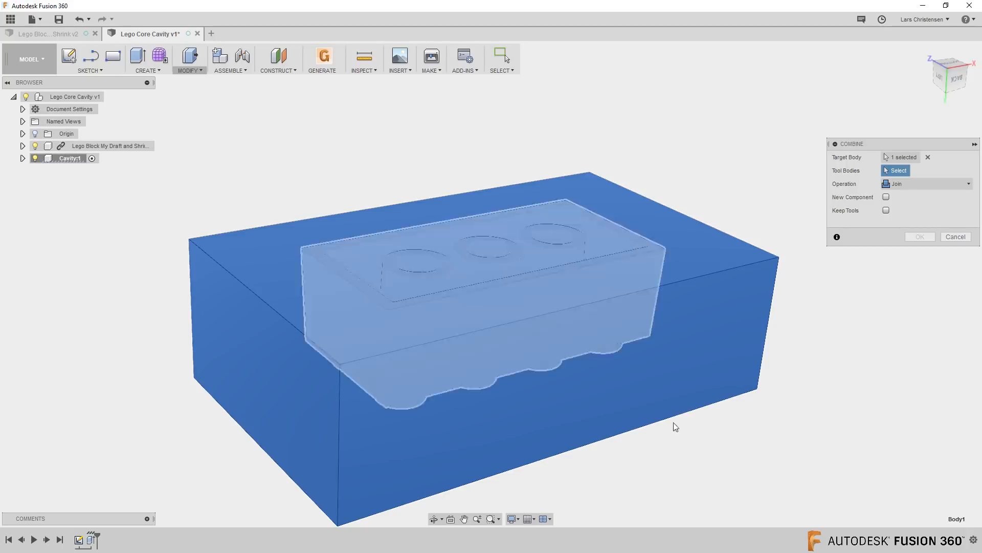
{"action": "left_click", "coordinate": [887, 211]}
{"action": "left_click", "coordinate": [564, 252]}
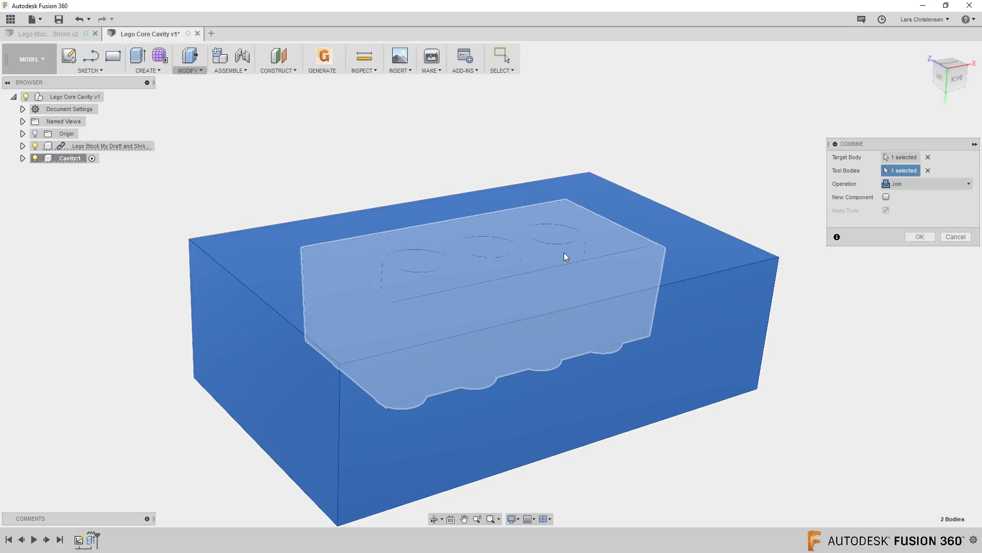
{"action": "left_click", "coordinate": [910, 185]}
{"action": "left_click", "coordinate": [904, 206]}
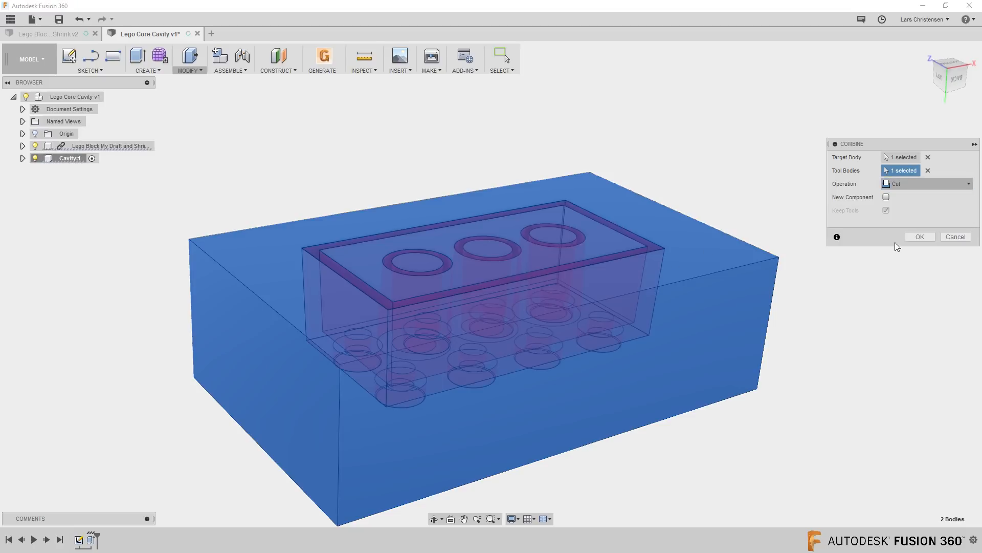
{"action": "left_click", "coordinate": [920, 237]}
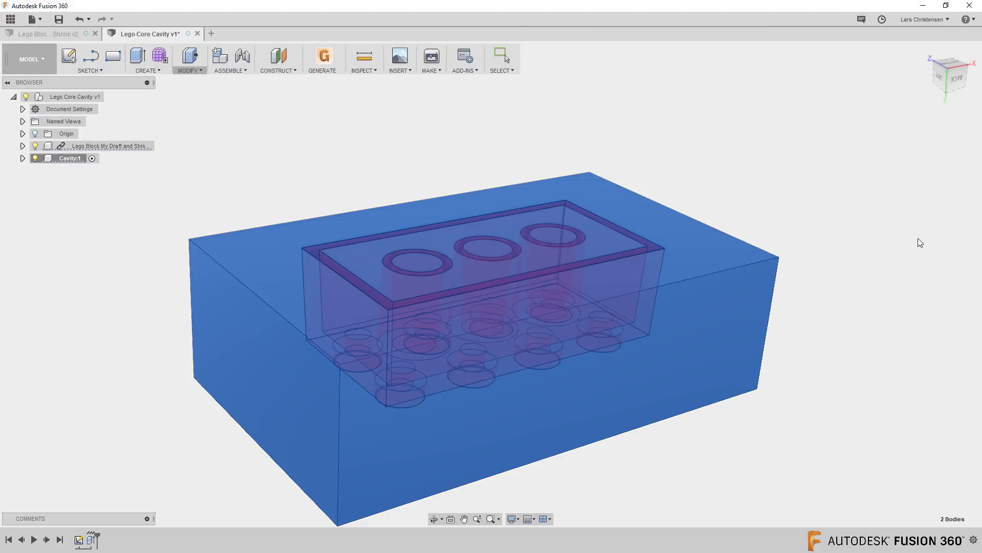
- Hide the linked Lego block and inspect the cavity solid's interior with a section analysis offset -10 mm from its long side face
{"action": "middle_click_drag", "start_coordinate": [354, 148], "coordinate": [311, 151], "text": "shift"}
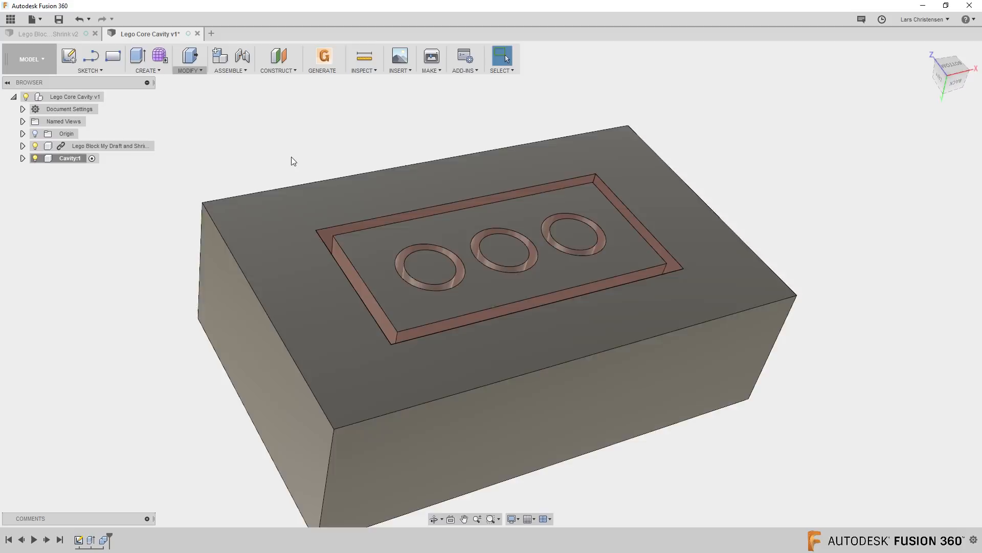
{"action": "left_click", "coordinate": [35, 146]}
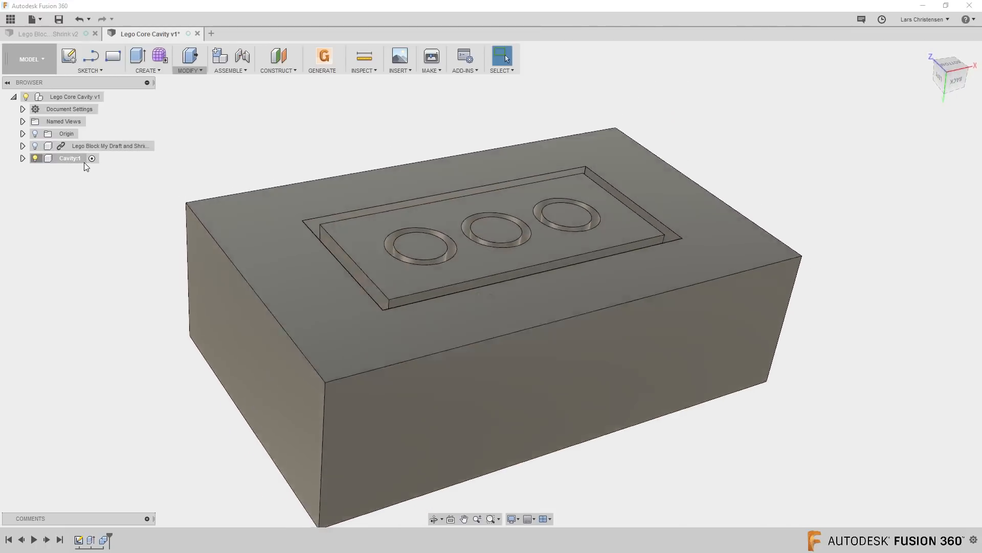
{"action": "left_click", "coordinate": [364, 70]}
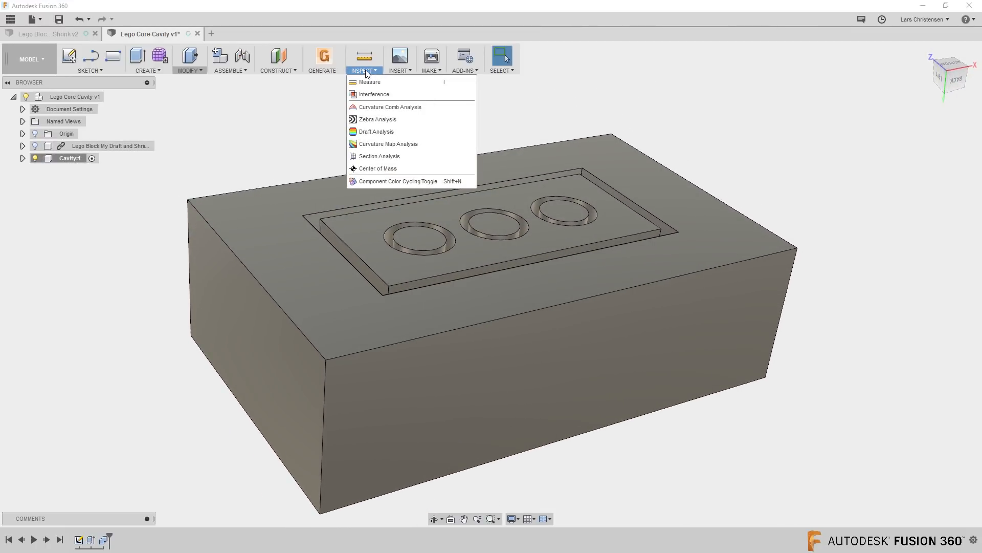
{"action": "left_click", "coordinate": [374, 156]}
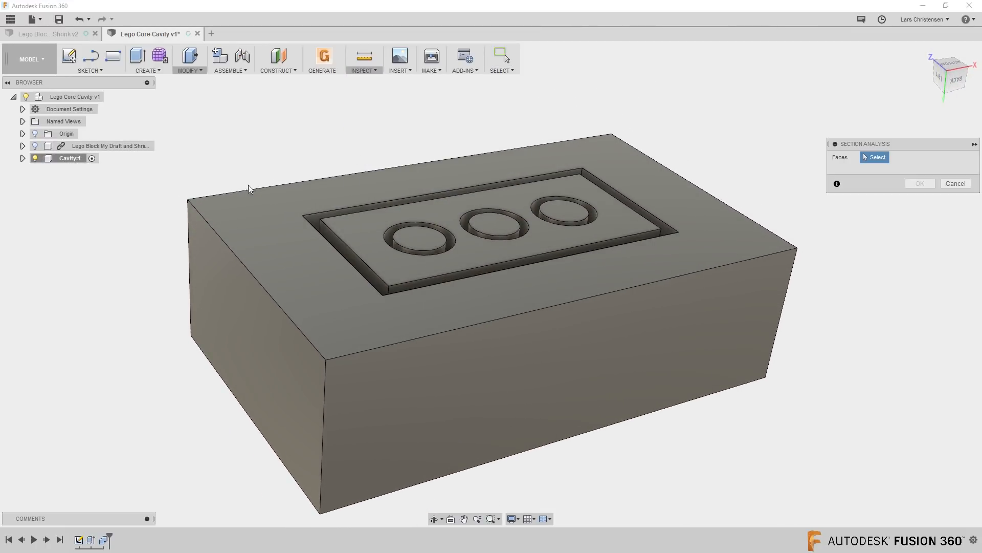
{"action": "left_click", "coordinate": [523, 407]}
{"action": "left_click_drag", "start_coordinate": [541, 415], "coordinate": [487, 367]}
{"action": "middle_click_drag", "start_coordinate": [553, 402], "coordinate": [479, 391], "text": "shift"}
{"action": "left_click_drag", "start_coordinate": [501, 350], "coordinate": [489, 346]}
{"action": "middle_click_drag", "start_coordinate": [397, 337], "coordinate": [577, 341], "text": "shift"}
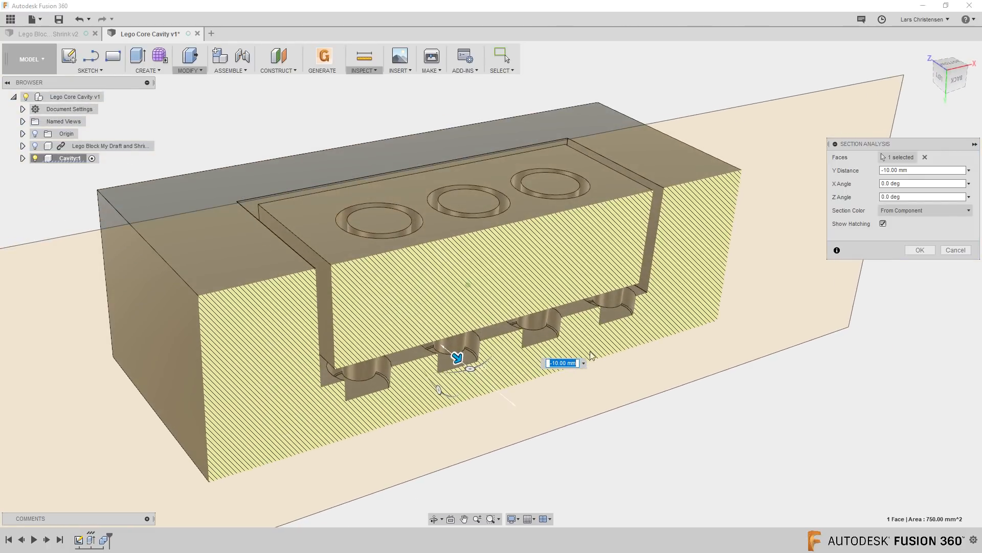
{"action": "left_click", "coordinate": [955, 250]}
{"action": "middle_click_drag", "start_coordinate": [659, 310], "coordinate": [519, 231], "text": "shift"}
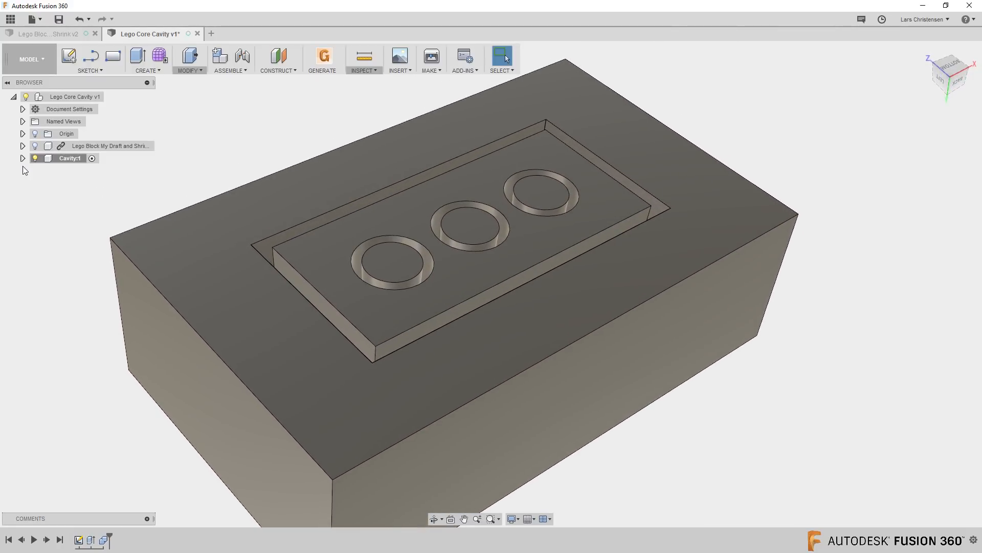
- List the Cavity component's bodies and compare them with the linked Lego block shown and hidden
{"action": "left_click", "coordinate": [22, 158]}
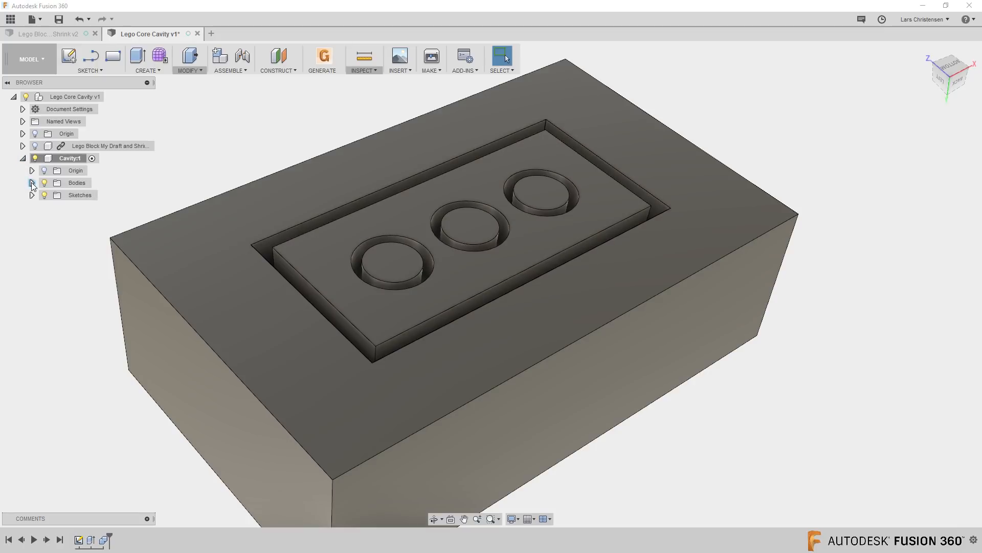
{"action": "left_click", "coordinate": [31, 183]}
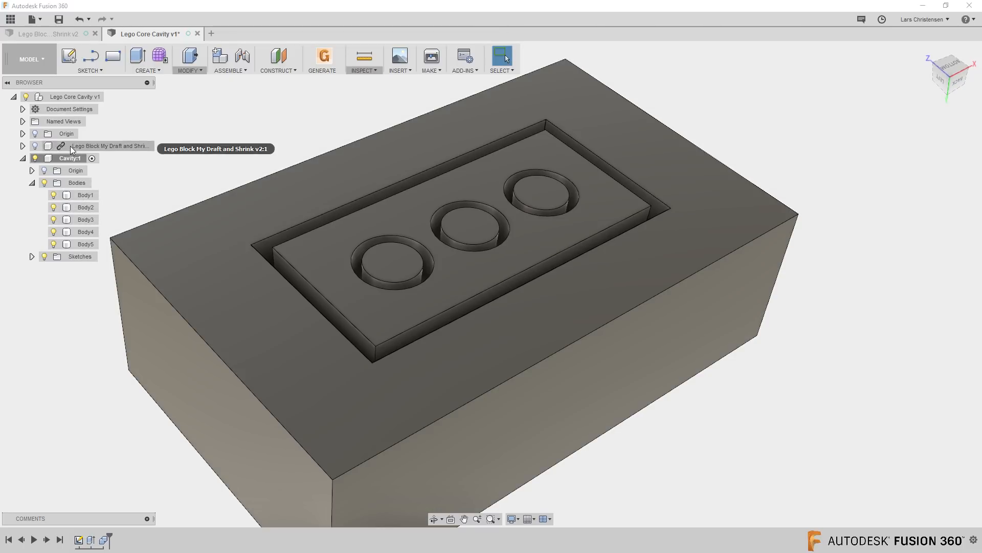
{"action": "left_click", "coordinate": [34, 146]}
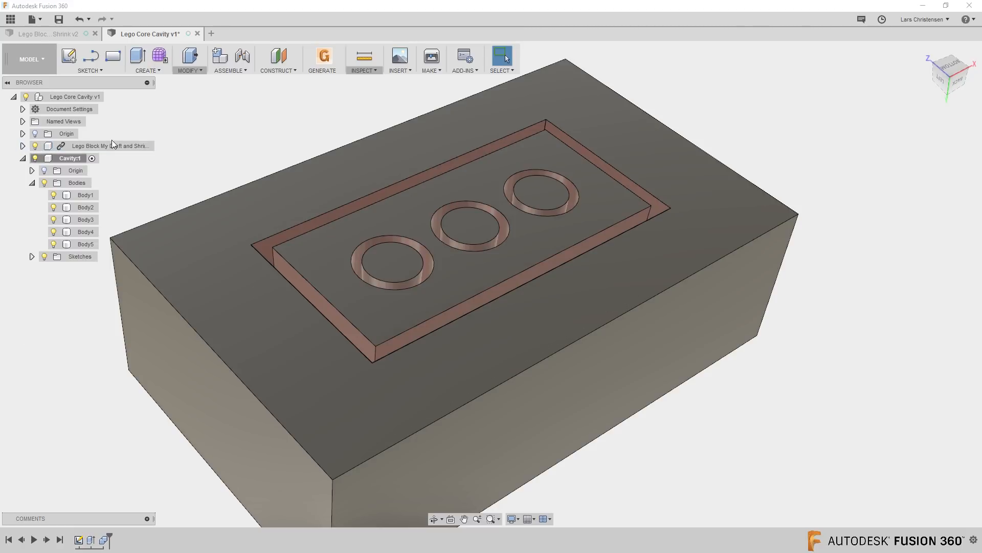
{"action": "left_click", "coordinate": [34, 146]}
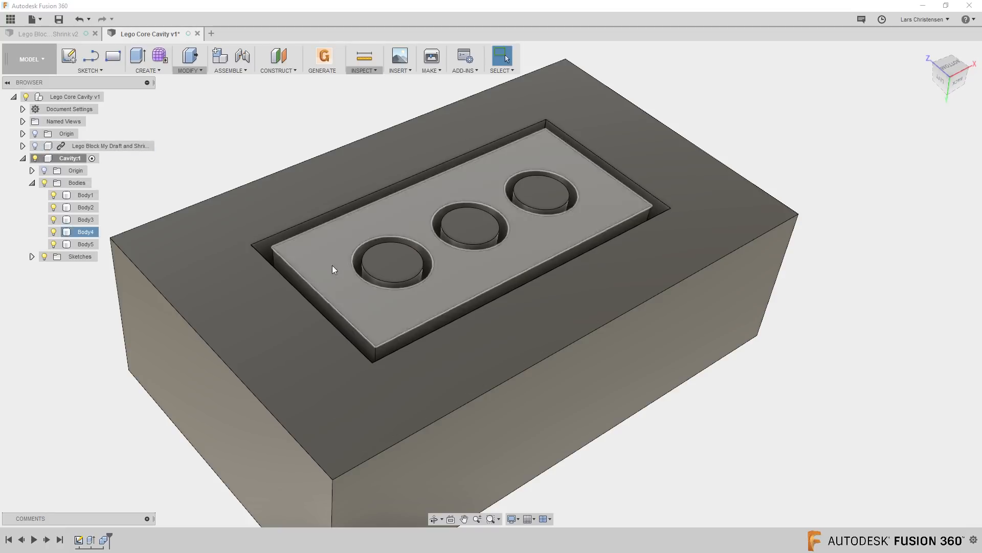
{"action": "middle_click_drag", "start_coordinate": [91, 225], "coordinate": [89, 261], "text": "shift"}
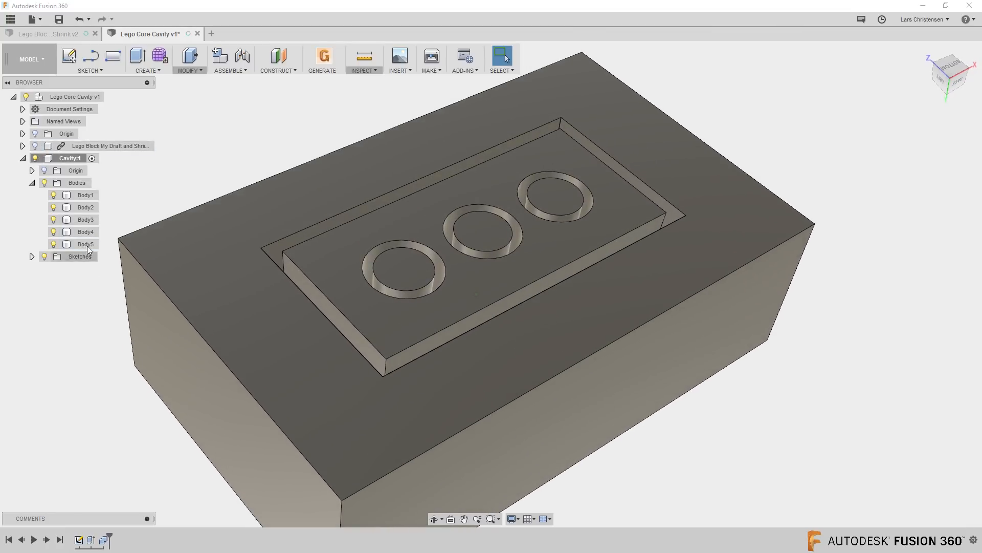
- Try to delete the loose inner bodies, Body2 through Body5, from the Cavity component
{"action": "left_click", "coordinate": [83, 211]}
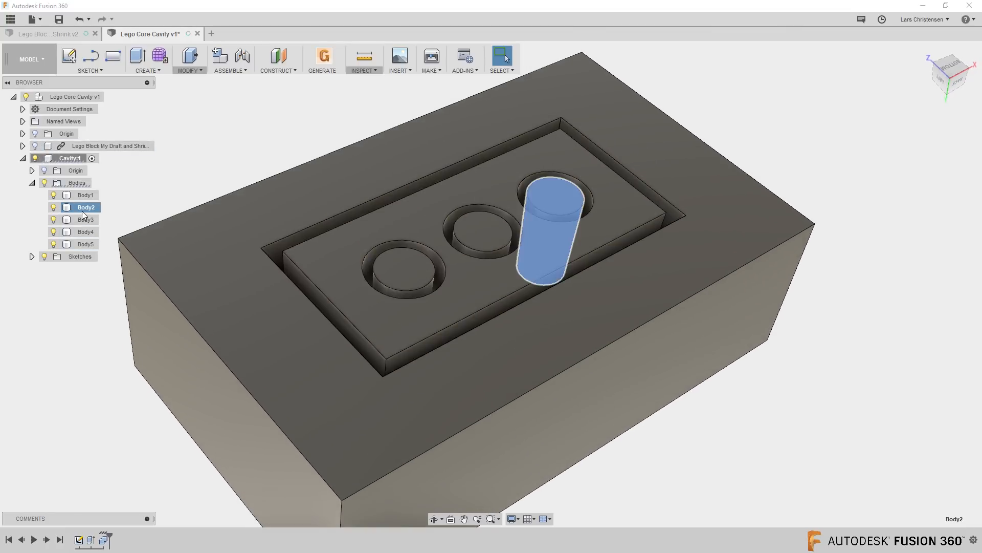
{"action": "left_click", "coordinate": [90, 244], "text": "shift"}
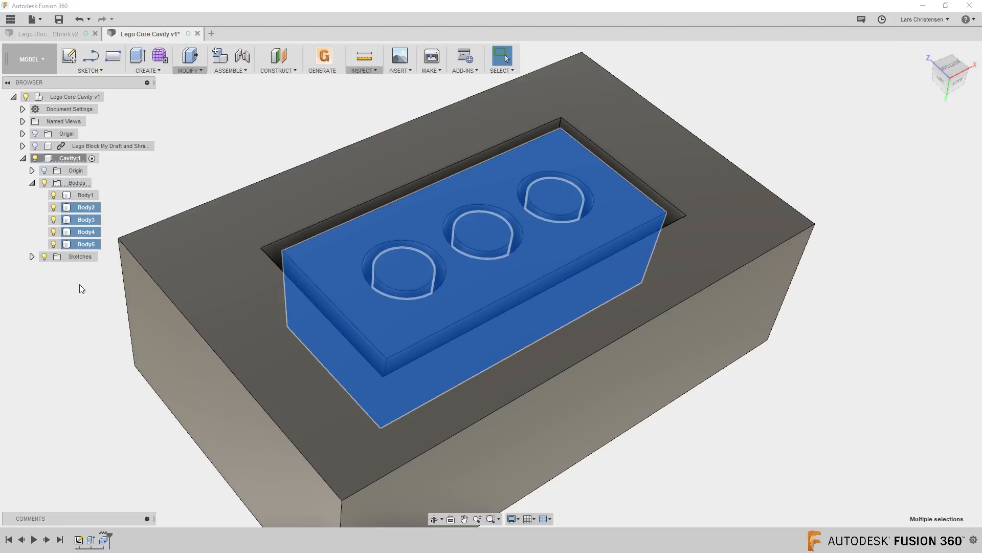
{"action": "middle_click_drag", "start_coordinate": [90, 350], "coordinate": [486, 266], "text": "shift"}
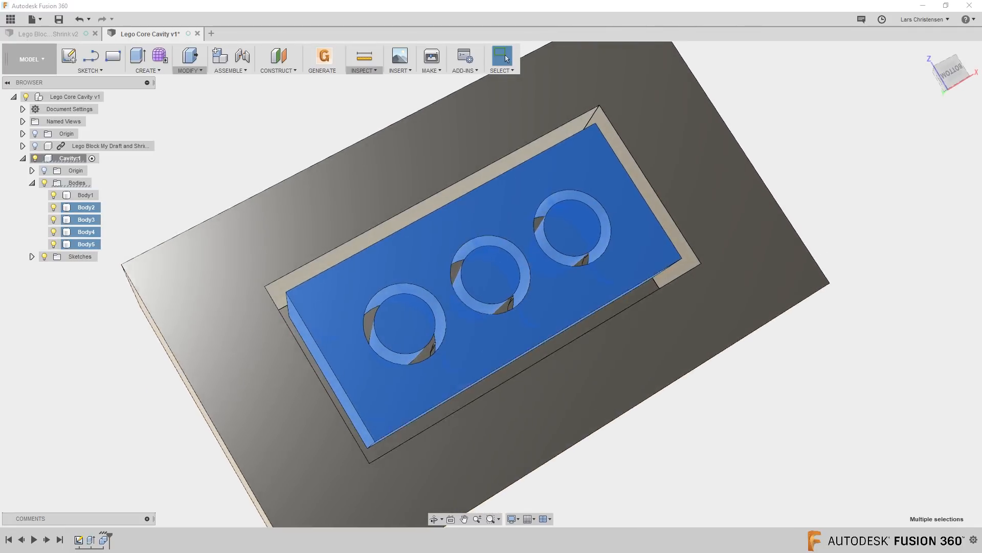
{"action": "right_click", "coordinate": [87, 209]}
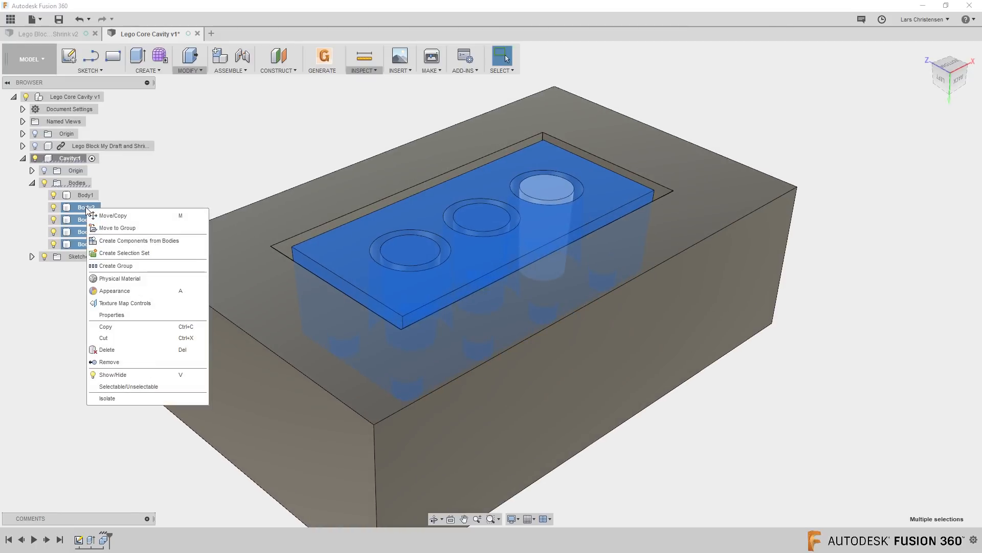
{"action": "left_click", "coordinate": [104, 349]}
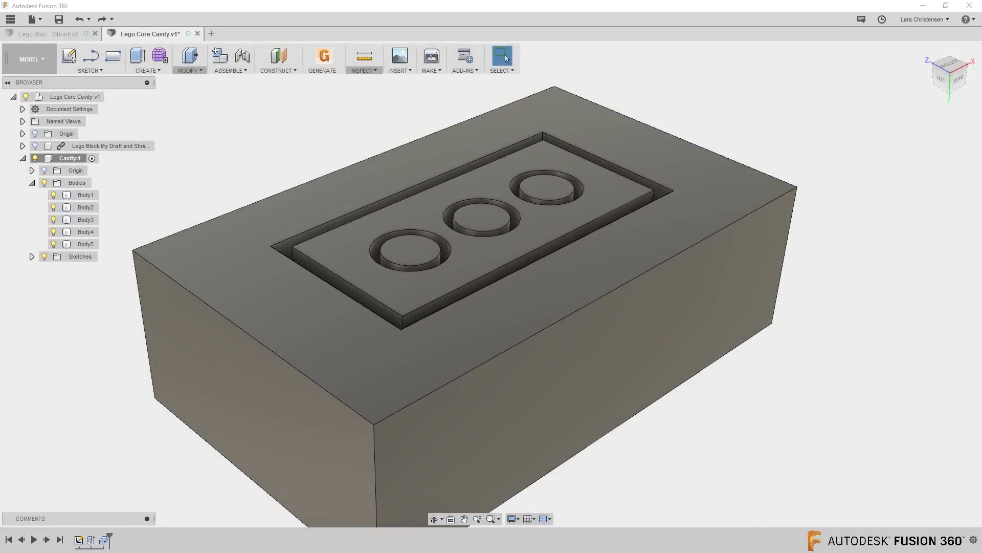
- Take the inner bodies Body2 through Body5 out of the Cavity component with the Remove operation, keeping only Body1
{"action": "left_click", "coordinate": [86, 208]}
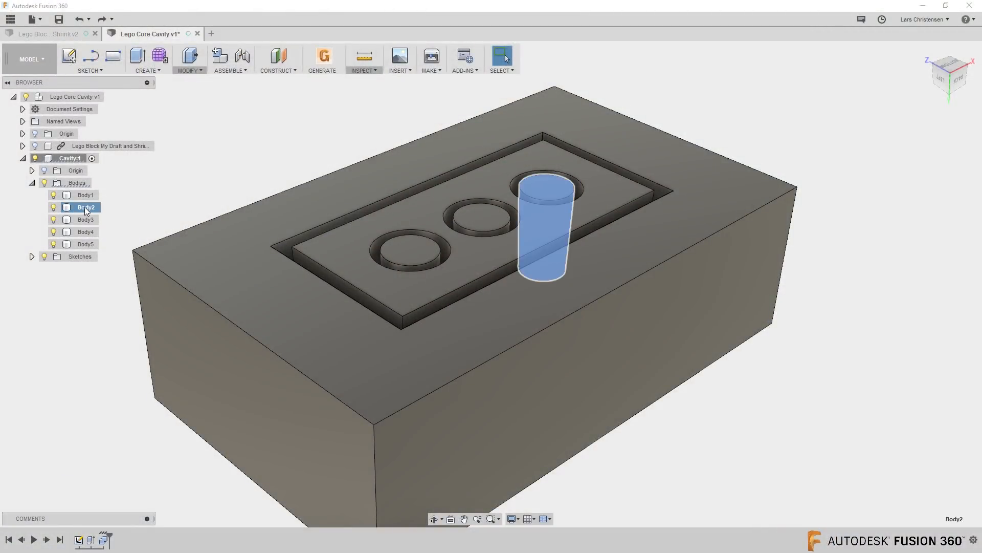
{"action": "left_click", "coordinate": [87, 244], "text": "shift"}
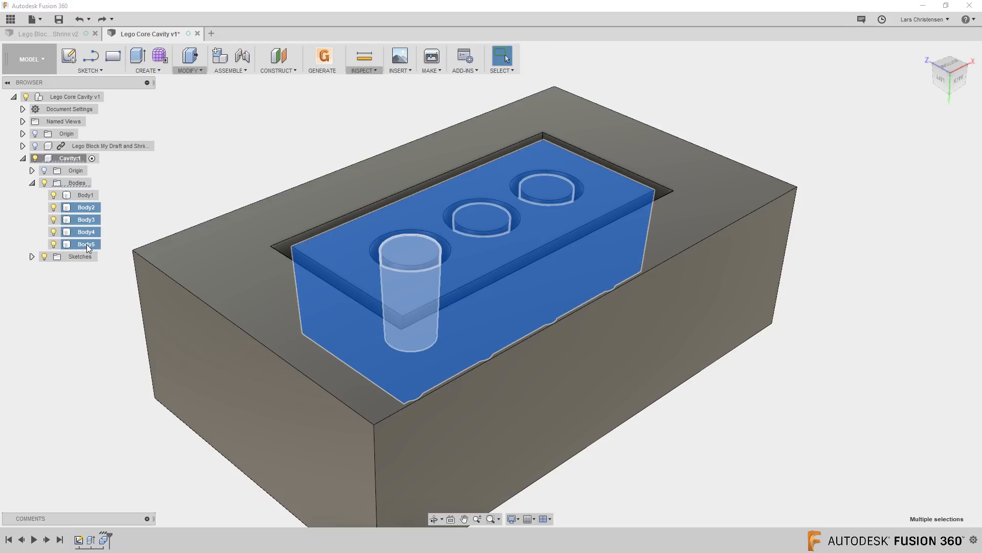
{"action": "right_click", "coordinate": [87, 244]}
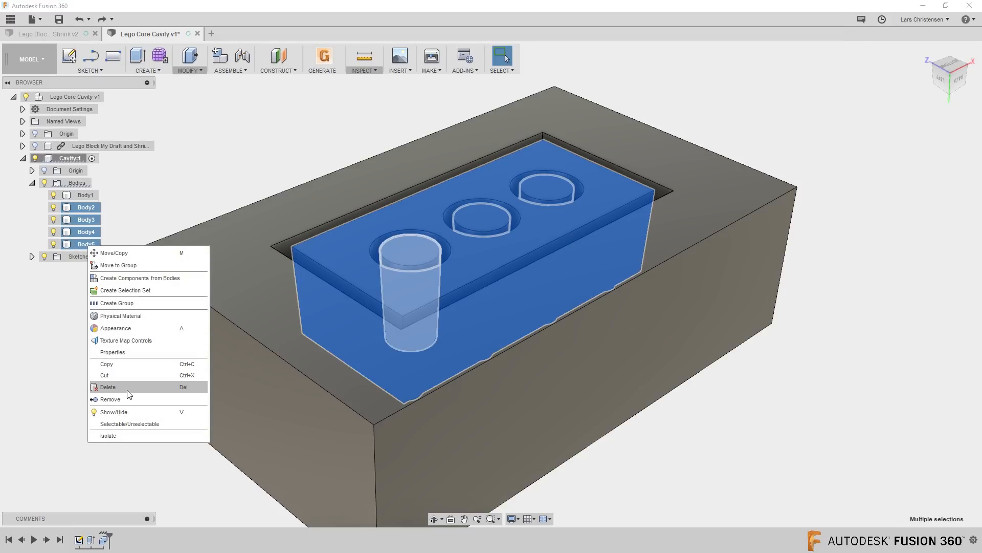
{"action": "left_click", "coordinate": [110, 399]}
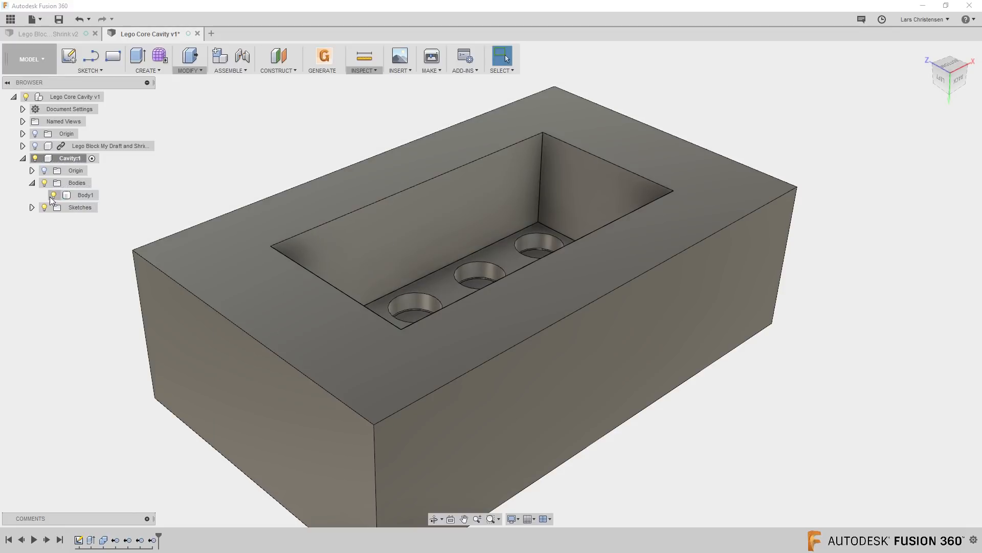
{"action": "middle_click_drag", "start_coordinate": [101, 195], "coordinate": [114, 276], "text": "shift"}
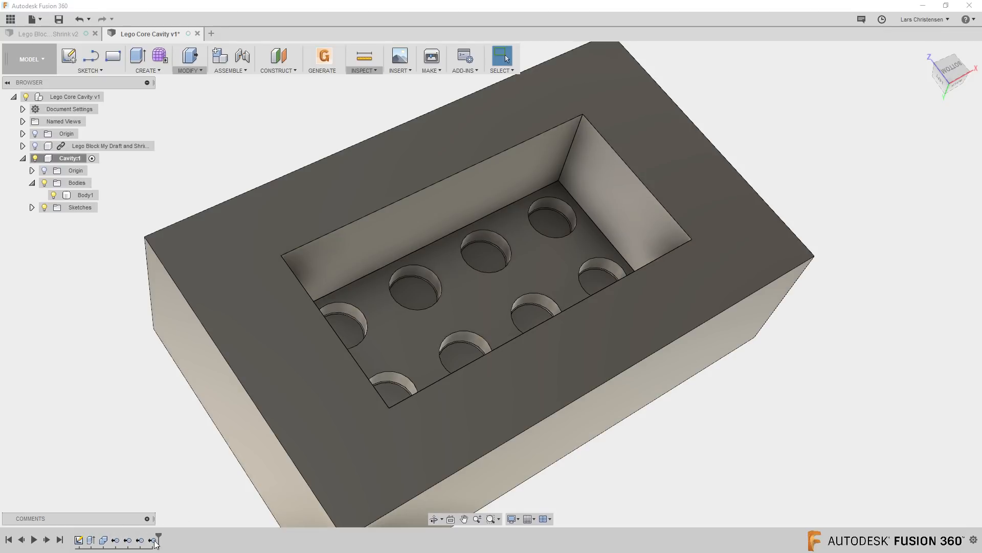
{"action": "mouse_move", "coordinate": [160, 534]}
{"action": "left_mouse_down"}
{"action": "mouse_move", "coordinate": [120, 542]}
{"action": "mouse_move", "coordinate": [159, 540]}
{"action": "left_mouse_up"}
{"action": "middle_click_drag", "start_coordinate": [87, 387], "coordinate": [88, 387], "text": "shift"}
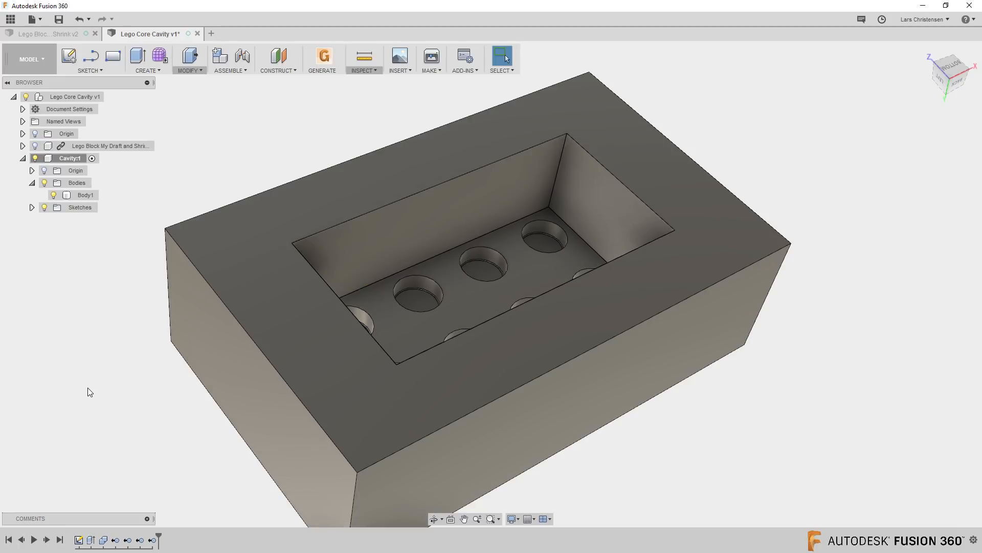
{"action": "middle_click_drag", "start_coordinate": [88, 388], "coordinate": [87, 388], "text": "shift"}
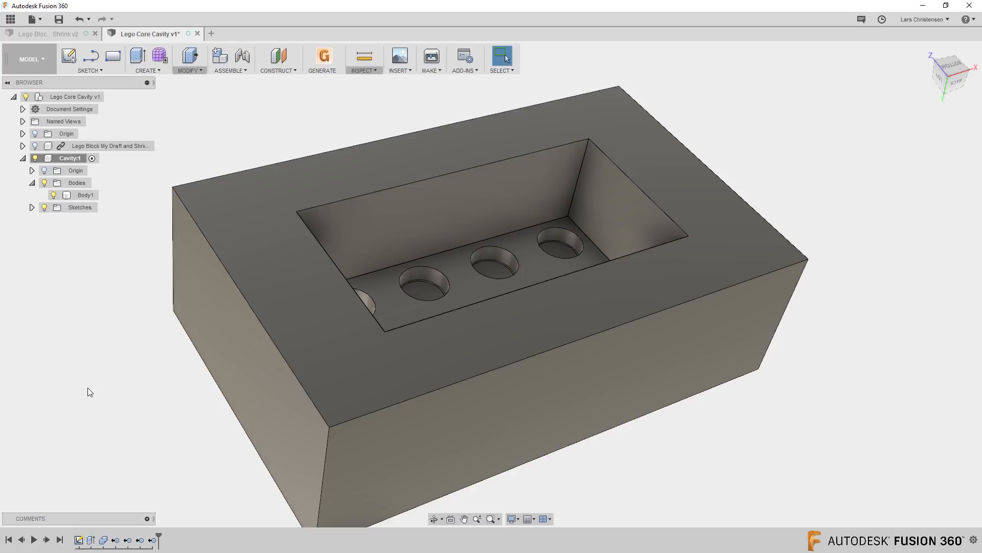
{"action": "middle_click_drag", "start_coordinate": [88, 388], "coordinate": [88, 388], "text": "shift"}
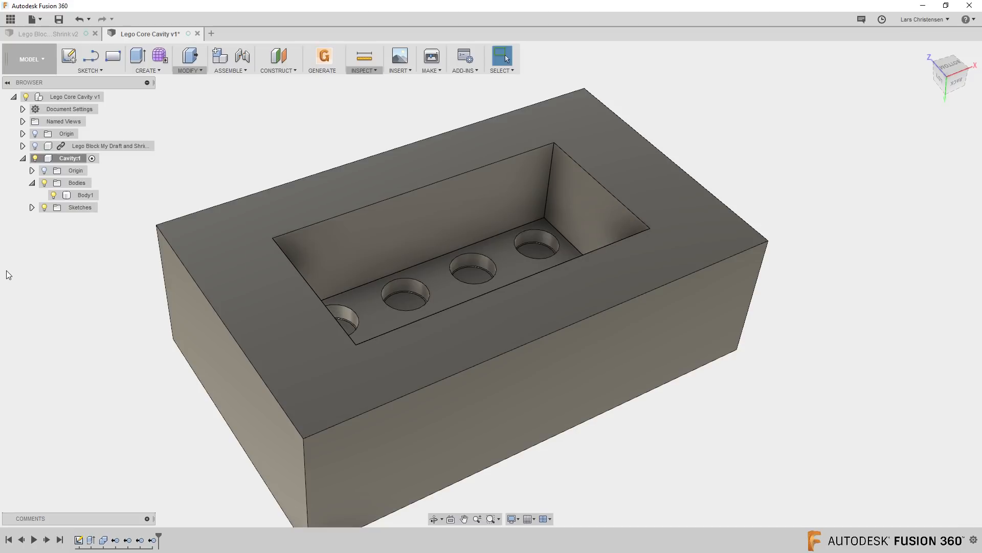
- Hide the Cavity component and show the linked Lego block
{"action": "left_click", "coordinate": [34, 157]}
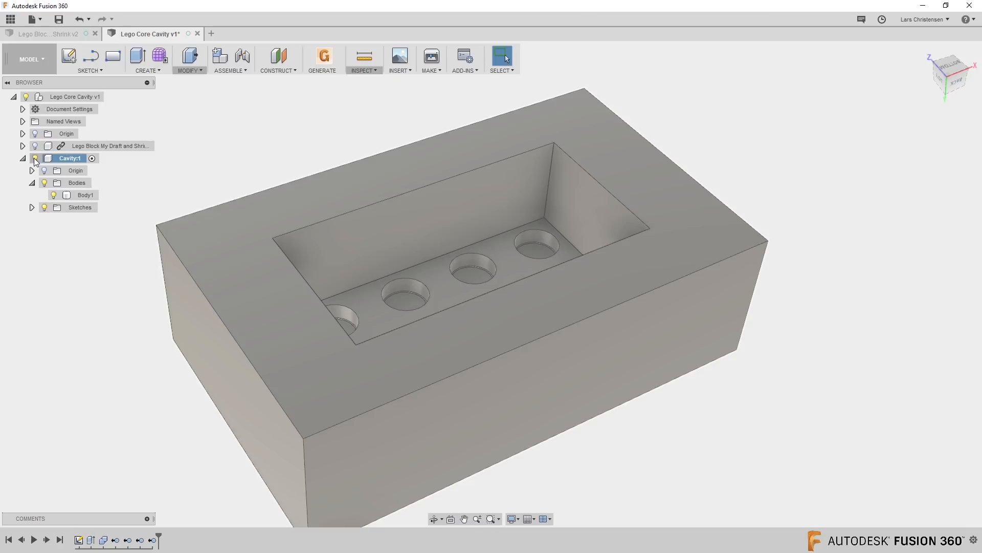
{"action": "left_click", "coordinate": [35, 158]}
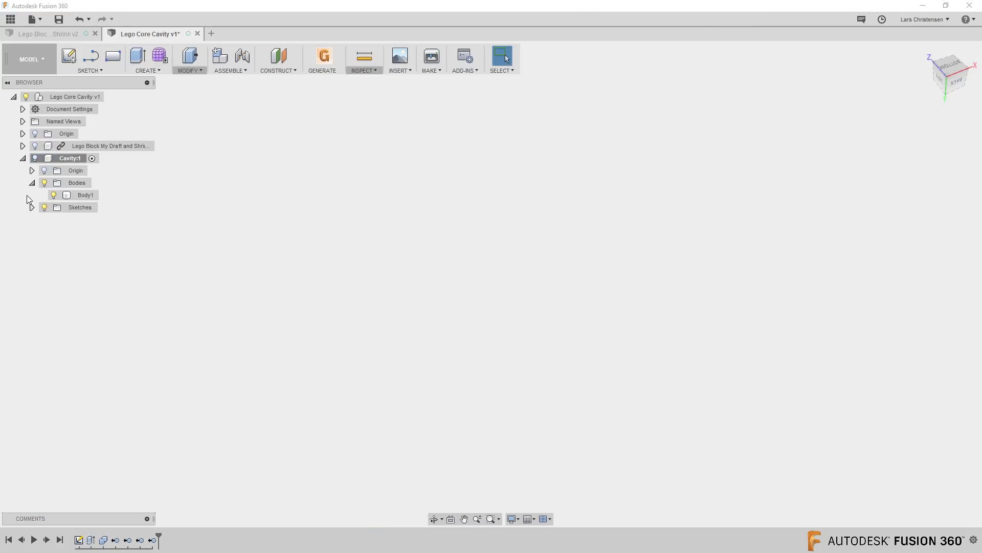
{"action": "left_click", "coordinate": [22, 158]}
{"action": "left_click", "coordinate": [34, 146]}
{"action": "left_click", "coordinate": [34, 146]}
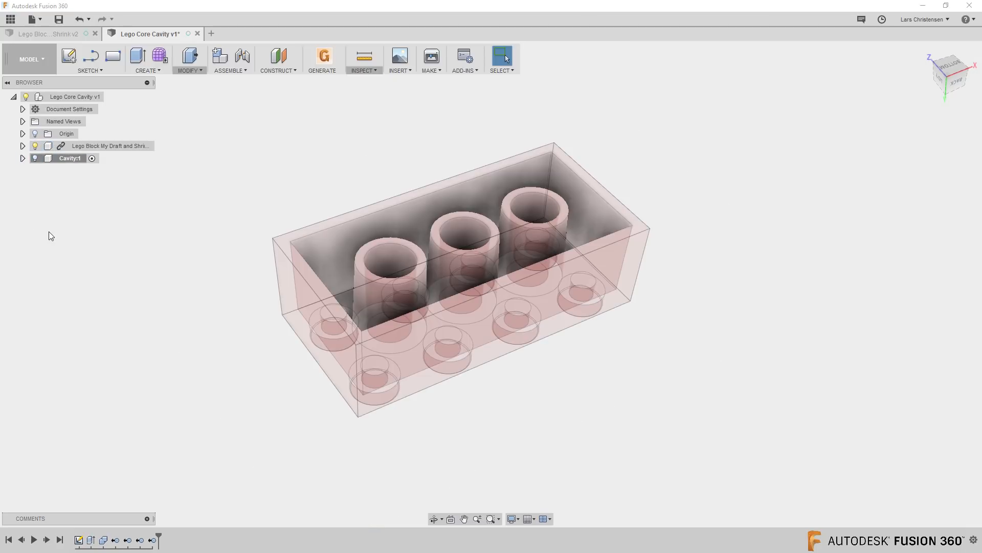
- Activate the top-level Lego Core Cavity assembly and create a new component in it
{"action": "left_click", "coordinate": [108, 97]}
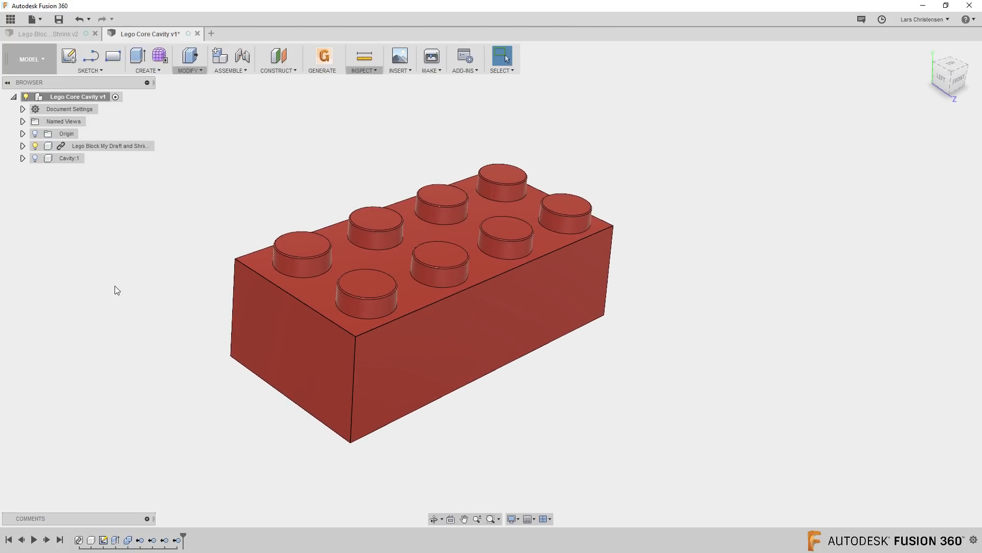
{"action": "right_click", "coordinate": [70, 97]}
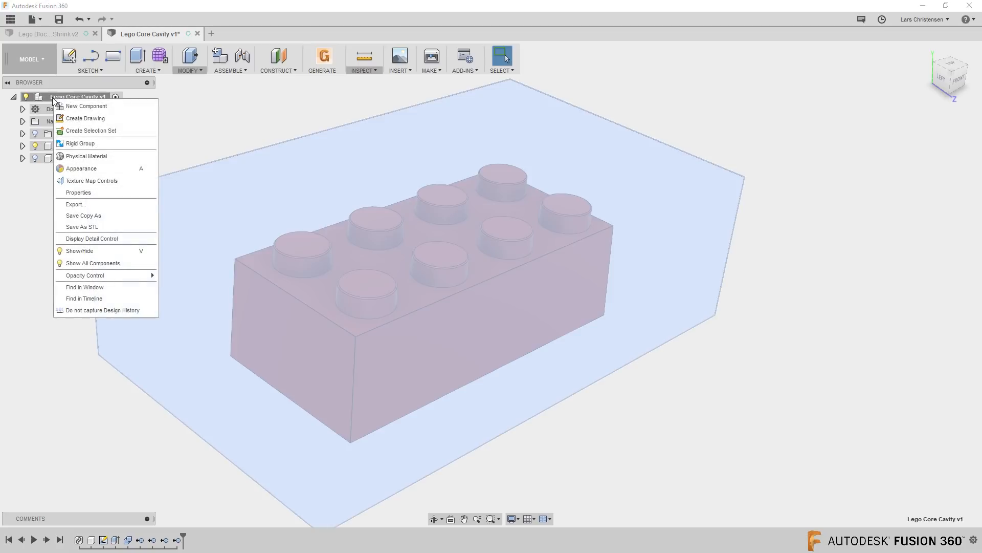
{"action": "left_click", "coordinate": [86, 106]}
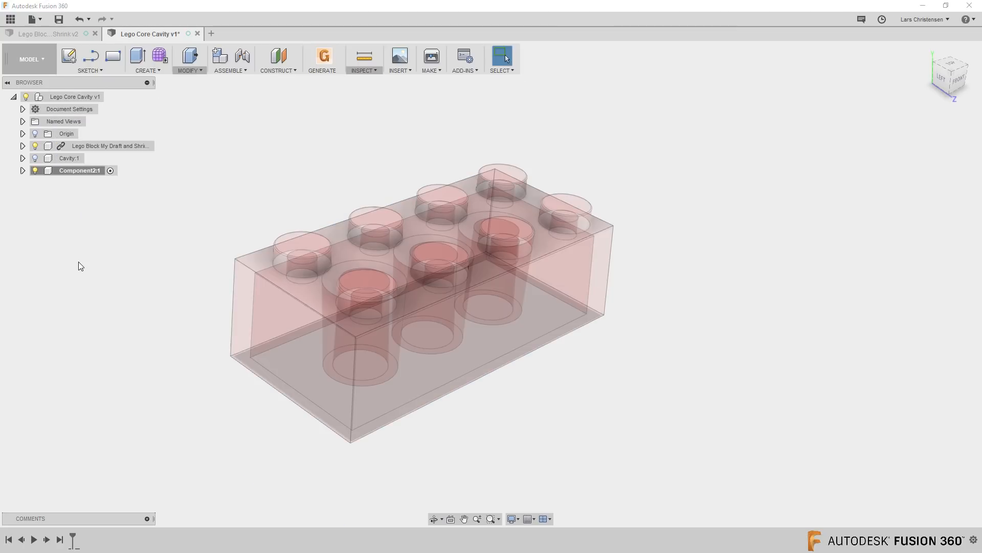
- Rename the new component as Core
{"action": "left_click", "coordinate": [78, 172]}
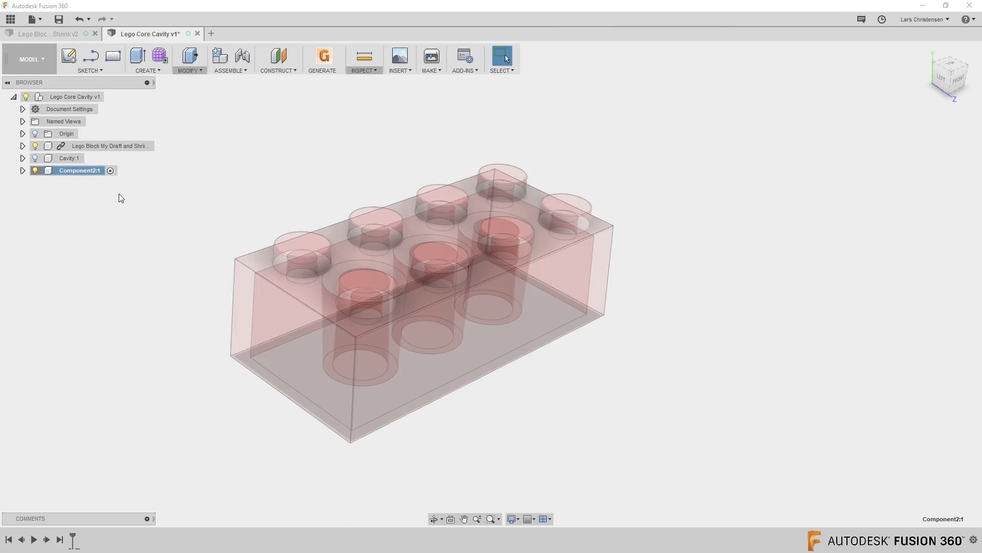
{"action": "key", "text": "a"}
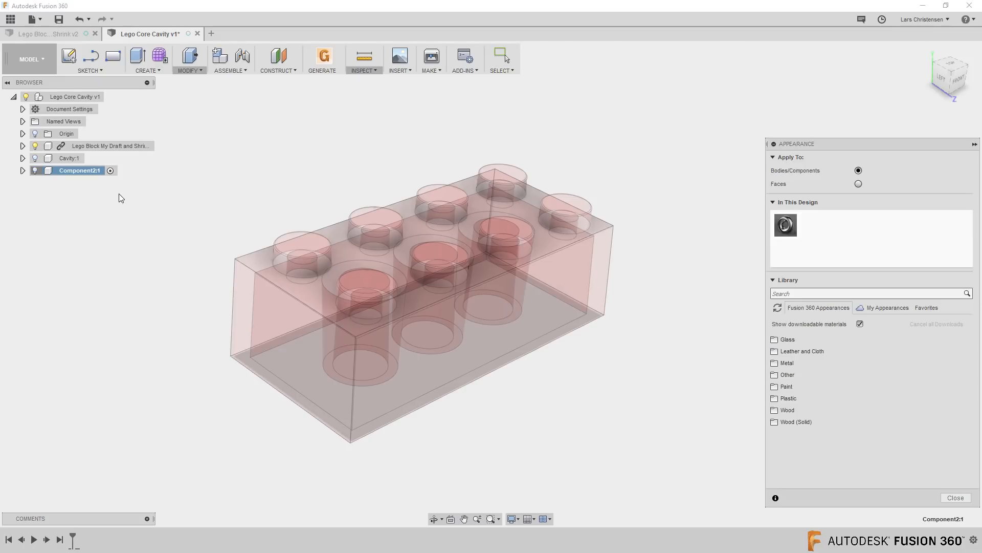
{"action": "left_click", "coordinate": [955, 497]}
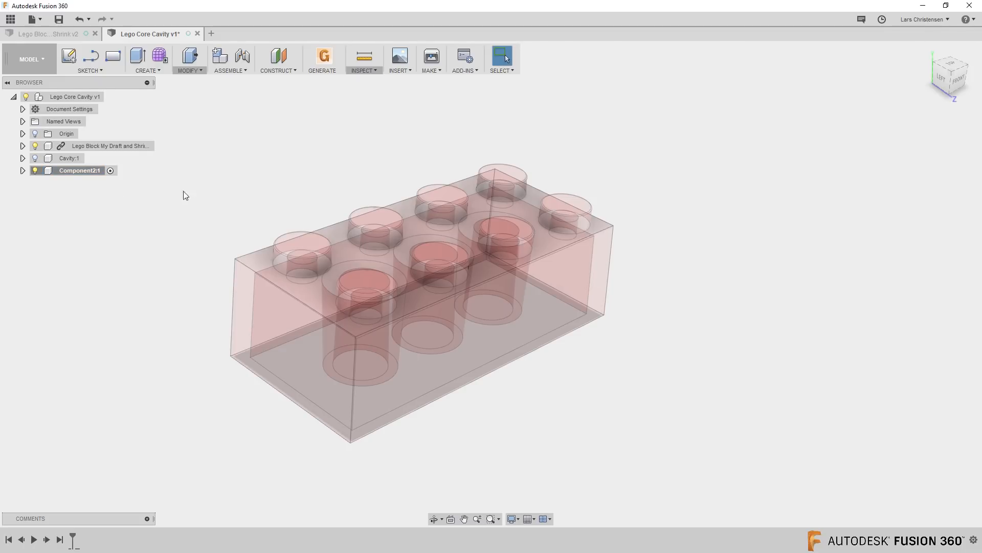
{"action": "left_click", "coordinate": [77, 172]}
{"action": "double_click", "coordinate": [75, 173]}
{"action": "type", "text": "Core"}
{"action": "key", "text": "Return"}
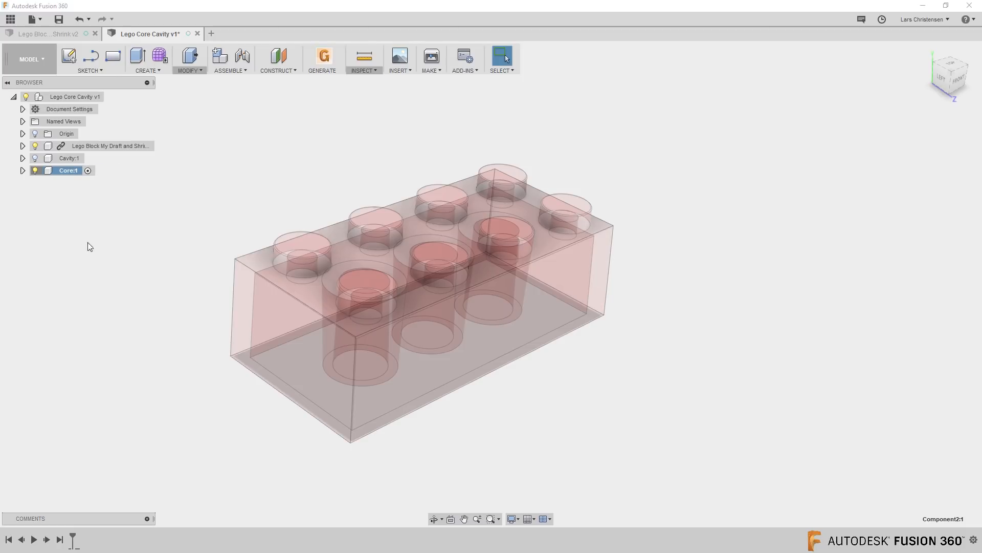
{"action": "middle_click_drag", "start_coordinate": [90, 255], "coordinate": [151, 87], "text": "shift"}
{"action": "left_click", "coordinate": [148, 70]}
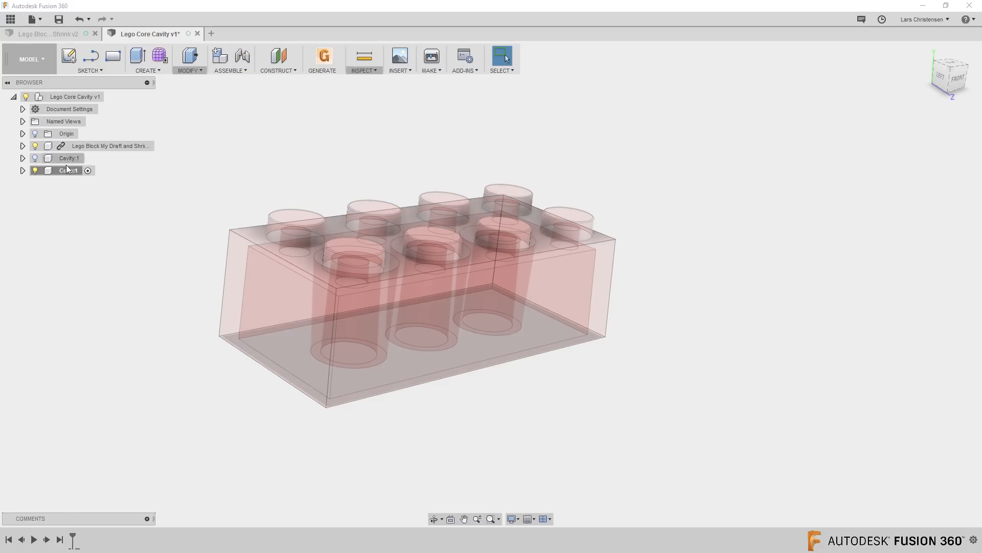
- Show the Cavity component and activate the top-level Lego Core Cavity assembly
{"action": "left_click", "coordinate": [35, 158]}
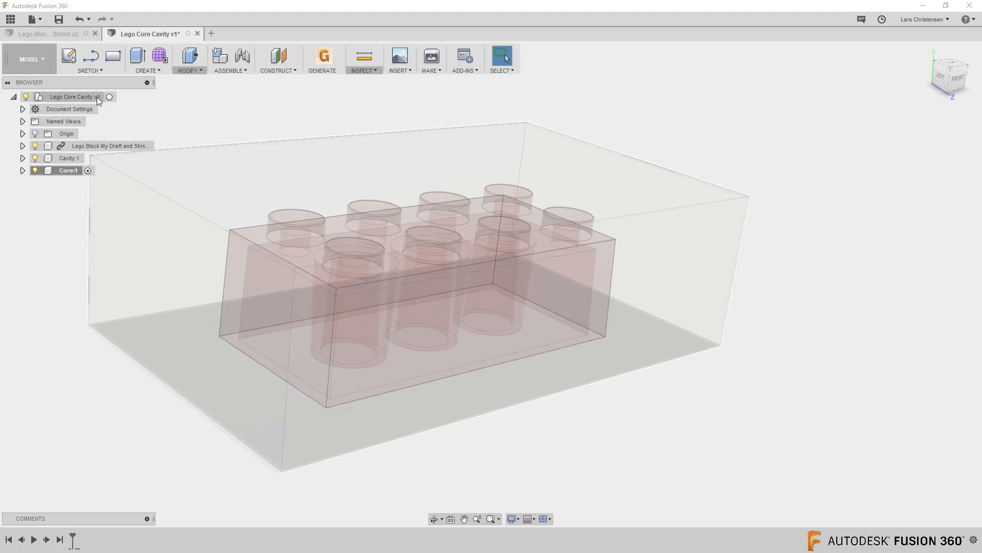
{"action": "left_click", "coordinate": [109, 96]}
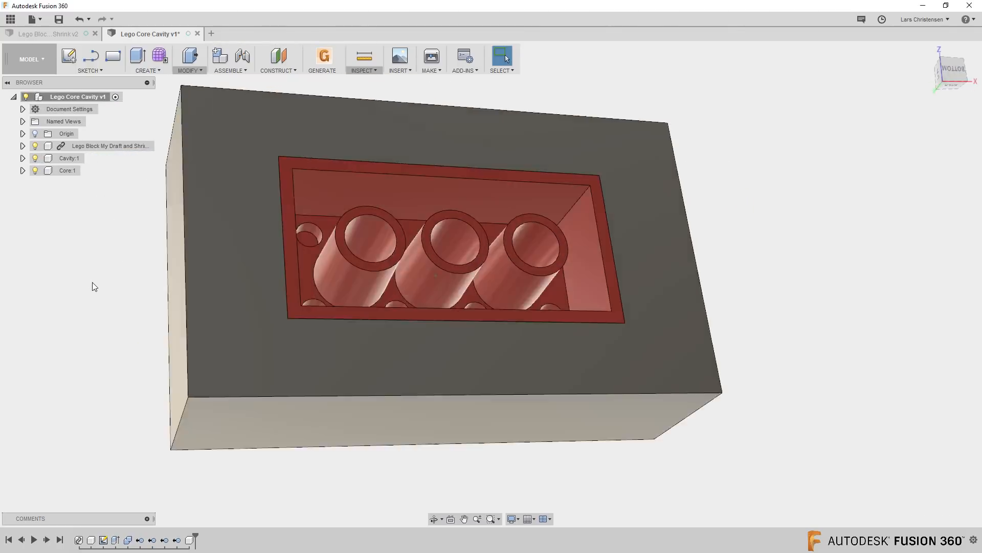
{"action": "middle_click_drag", "start_coordinate": [94, 287], "coordinate": [92, 194], "text": "shift"}
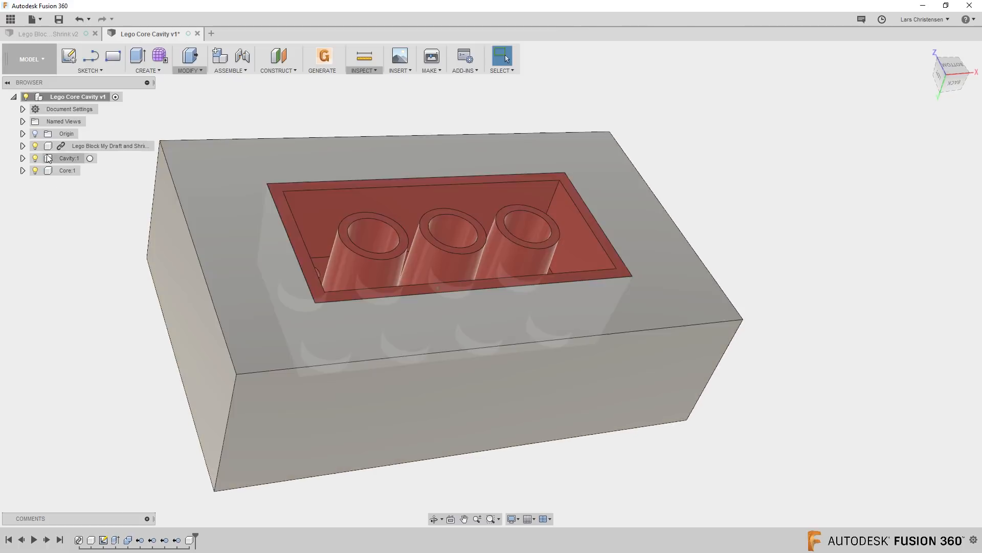
- Hide the Cavity component again, leaving only the Lego block displayed
{"action": "left_click", "coordinate": [36, 146]}
{"action": "left_click", "coordinate": [38, 157]}
{"action": "left_click", "coordinate": [35, 146]}
{"action": "middle_click_drag", "start_coordinate": [149, 225], "coordinate": [130, 118], "text": "shift"}
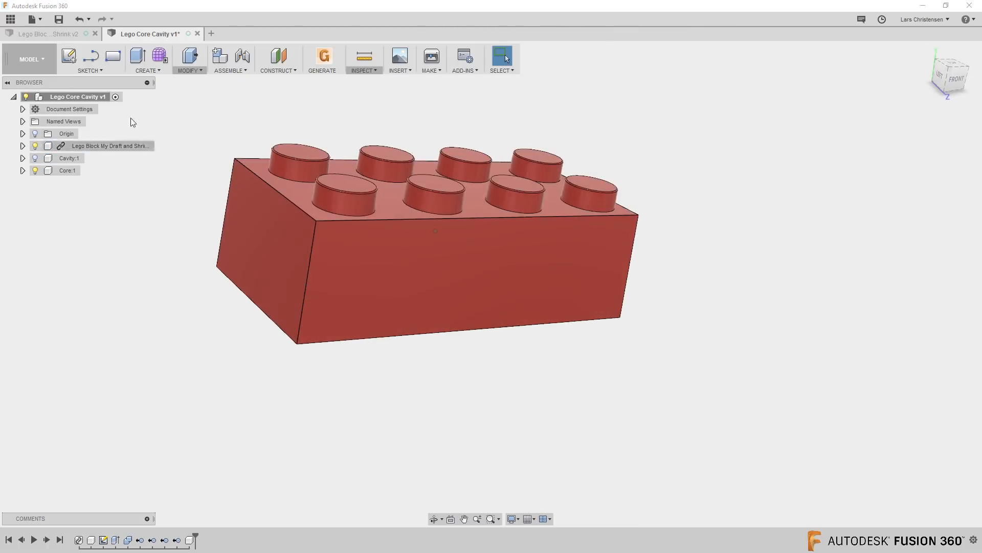
- Break the link of the Lego Block My Draft and Shrink component to its source design
{"action": "left_click", "coordinate": [153, 71]}
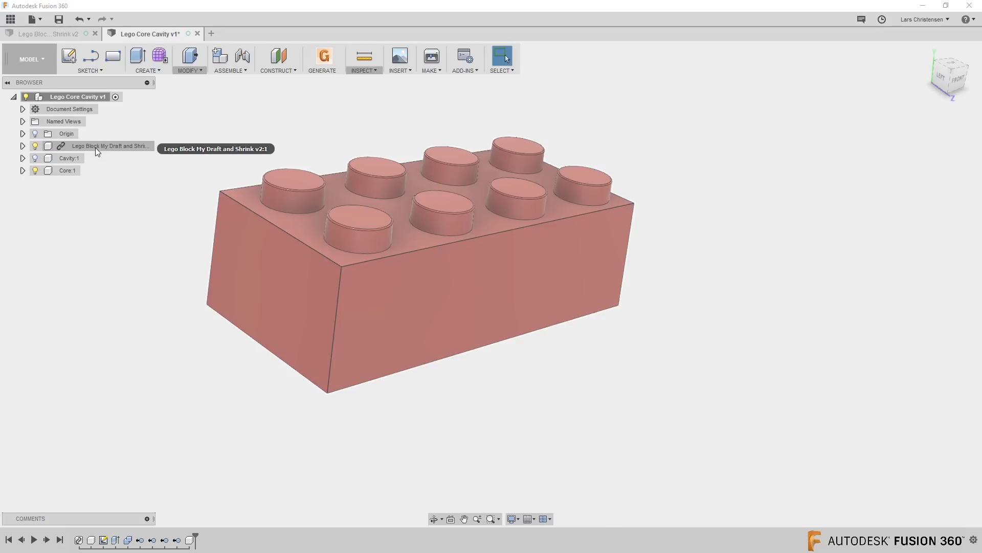
{"action": "right_click", "coordinate": [91, 146]}
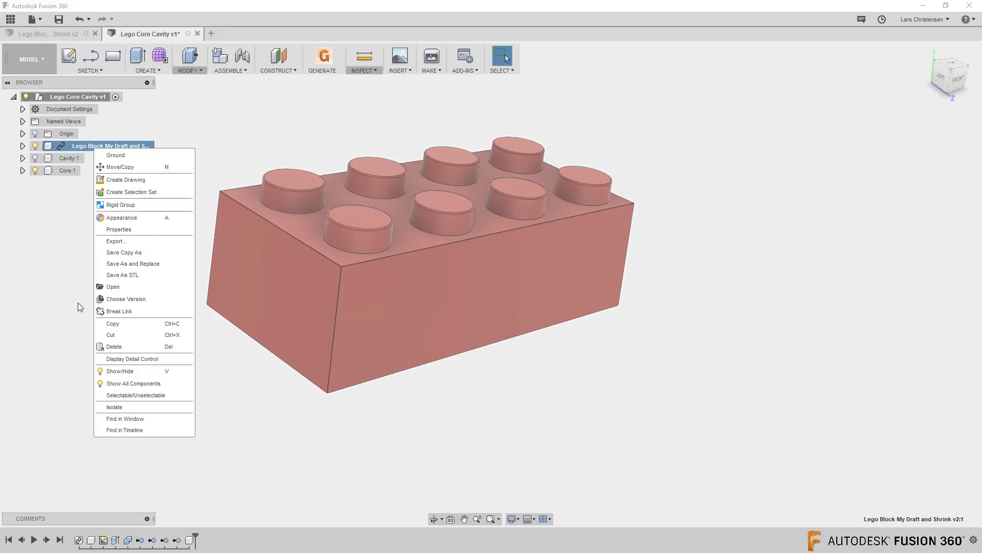
{"action": "left_click", "coordinate": [123, 311]}
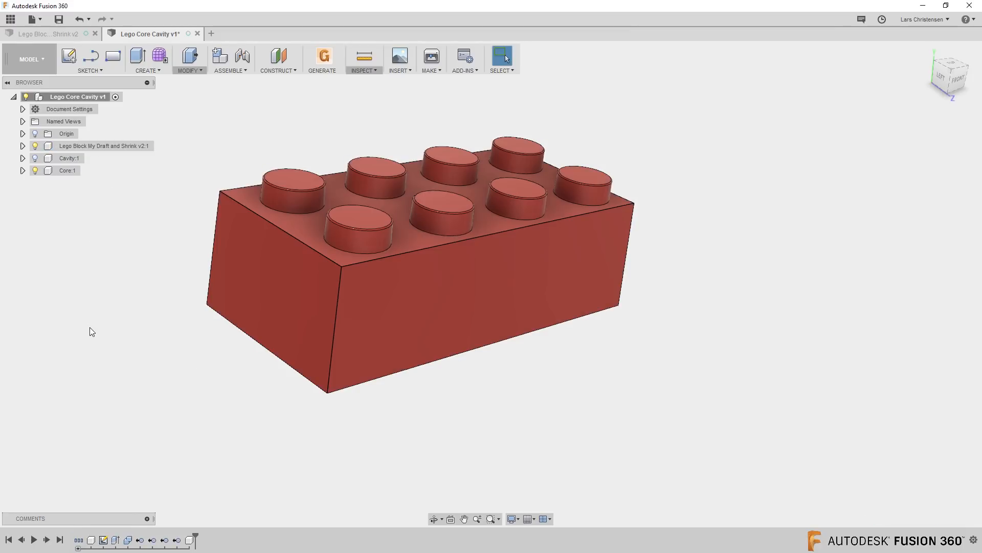
{"action": "middle_click_drag", "start_coordinate": [105, 346], "coordinate": [152, 274], "text": "shift"}
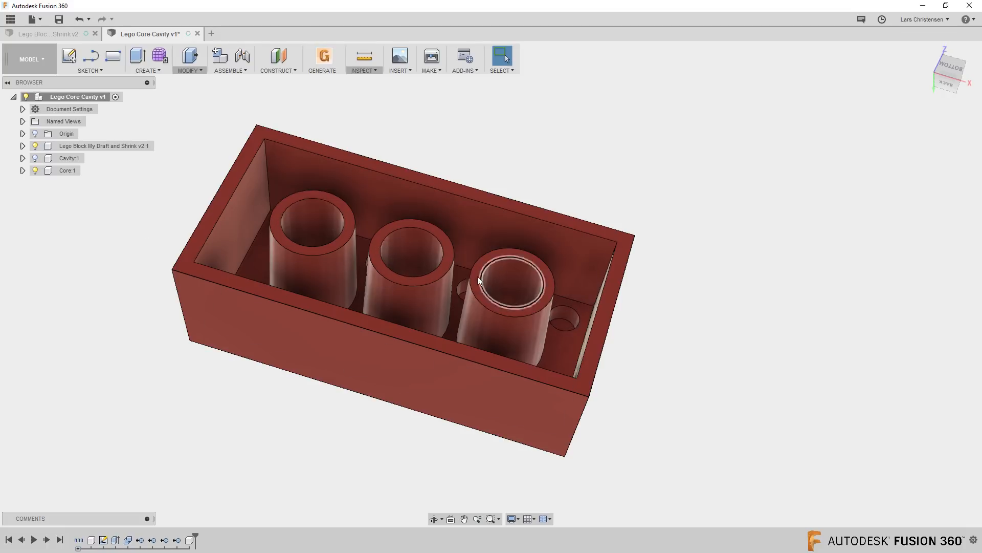
- Begin a Boundary Fill using the Lego block body and the XZ origin plane as tools
{"action": "left_click", "coordinate": [155, 70]}
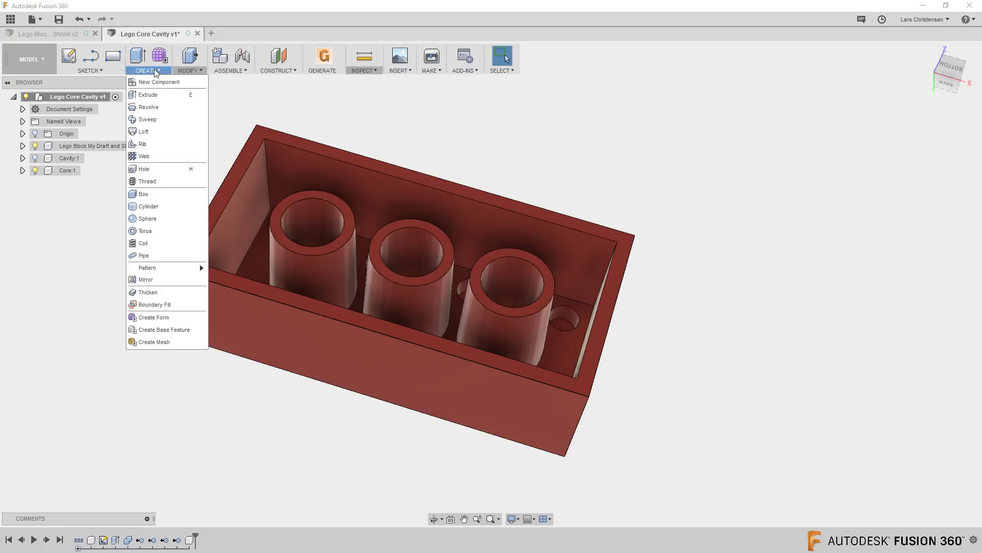
{"action": "left_click", "coordinate": [156, 305]}
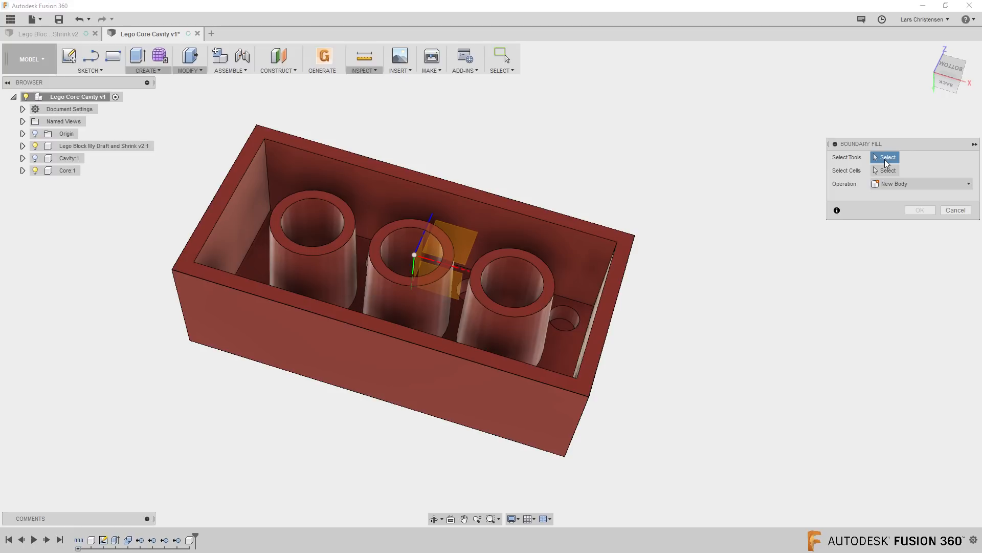
{"action": "left_click", "coordinate": [616, 303]}
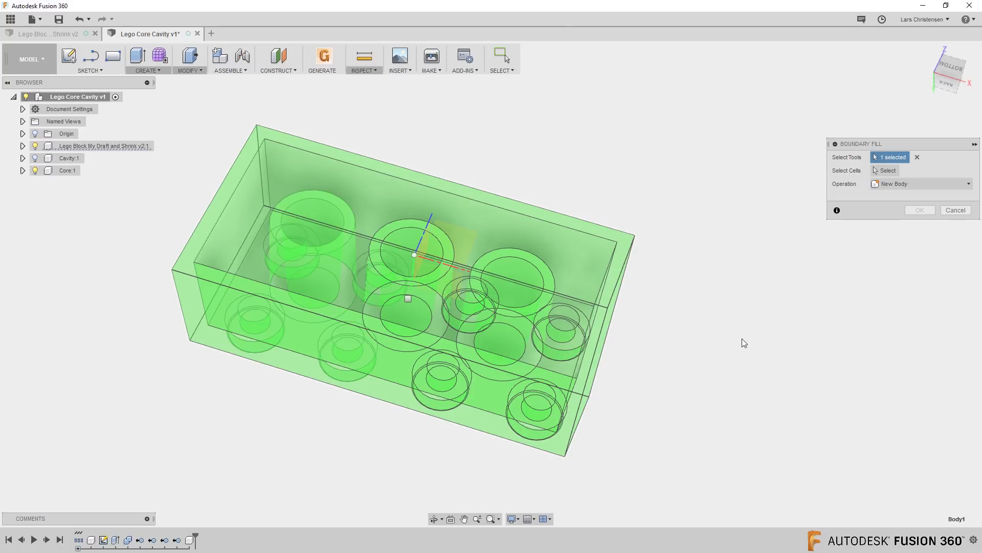
{"action": "middle_click_drag", "start_coordinate": [742, 339], "coordinate": [730, 337], "text": "shift"}
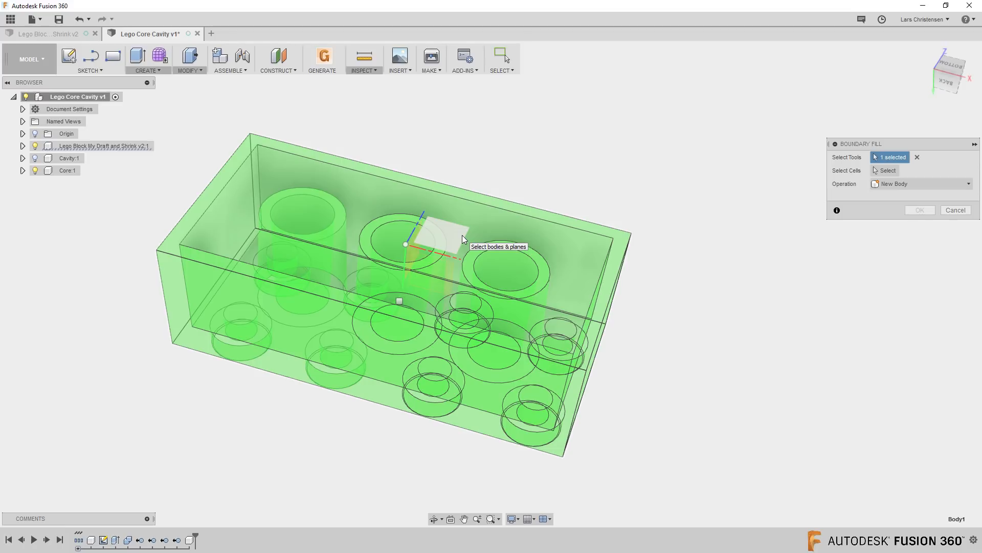
{"action": "left_click", "coordinate": [450, 235]}
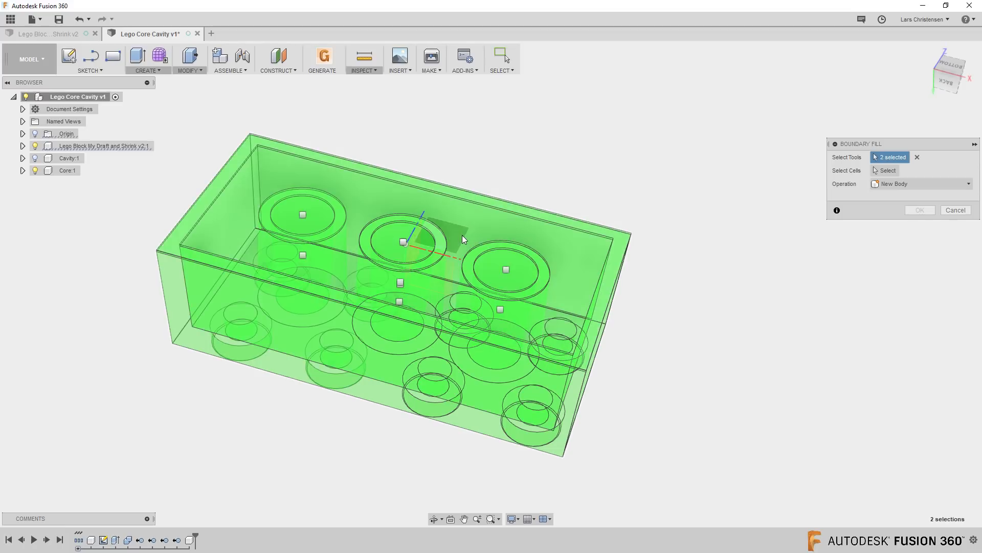
{"action": "middle_click_drag", "start_coordinate": [461, 235], "coordinate": [405, 313], "text": "shift"}
{"action": "middle_click_drag", "start_coordinate": [327, 252], "coordinate": [714, 235], "text": "shift"}
- Try to fill seven cells inside and at the open rim of the block as a new body, and undo the fill
{"action": "left_click", "coordinate": [886, 172]}
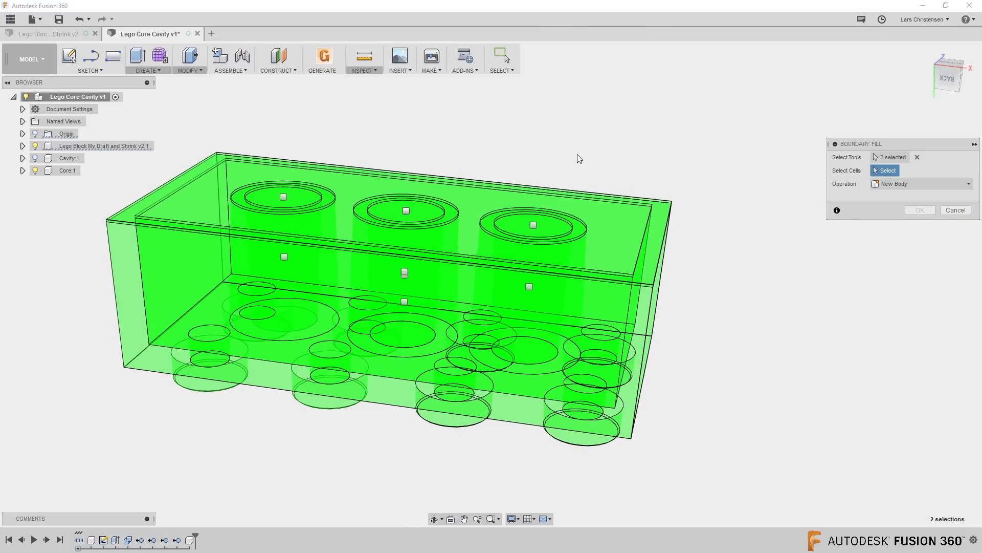
{"action": "left_click", "coordinate": [529, 286]}
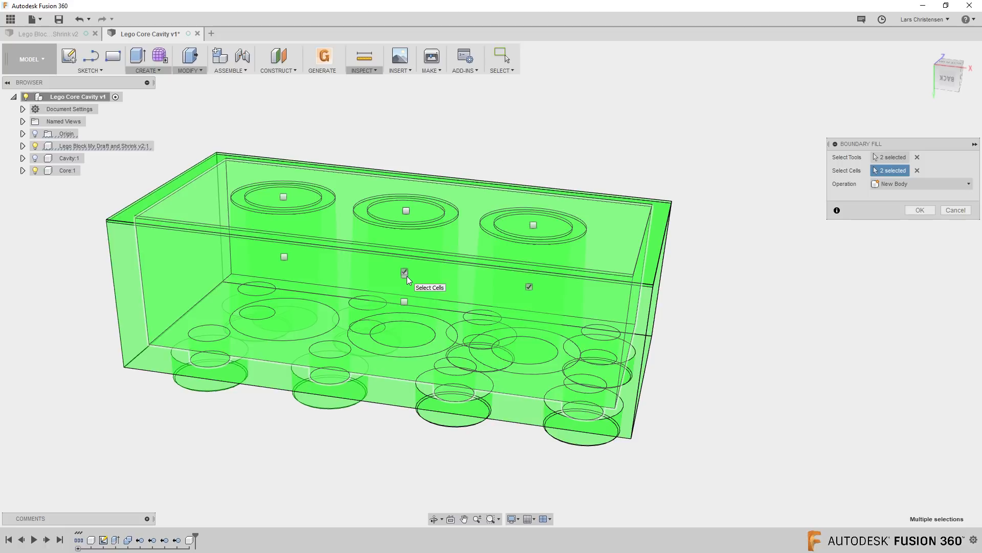
{"action": "left_click", "coordinate": [407, 276]}
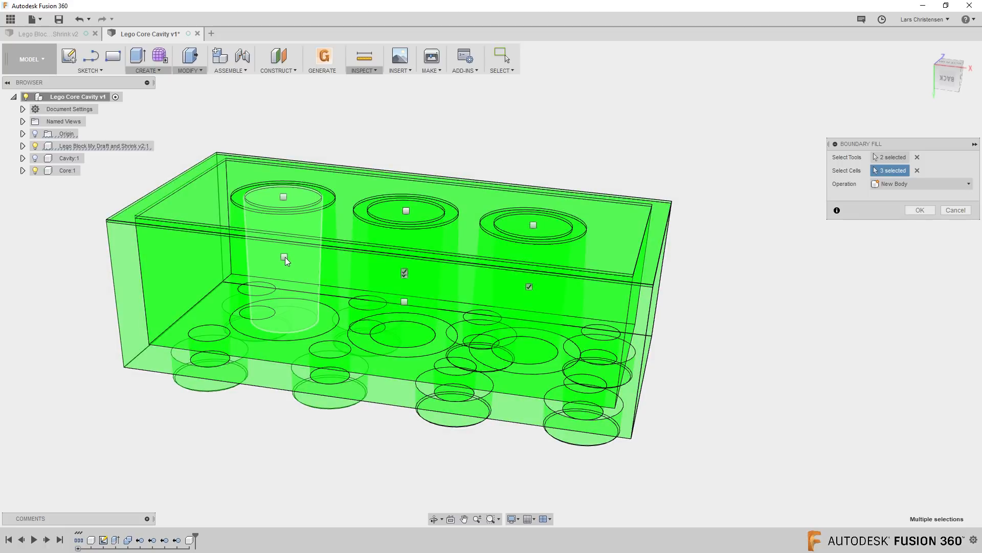
{"action": "left_click", "coordinate": [284, 258]}
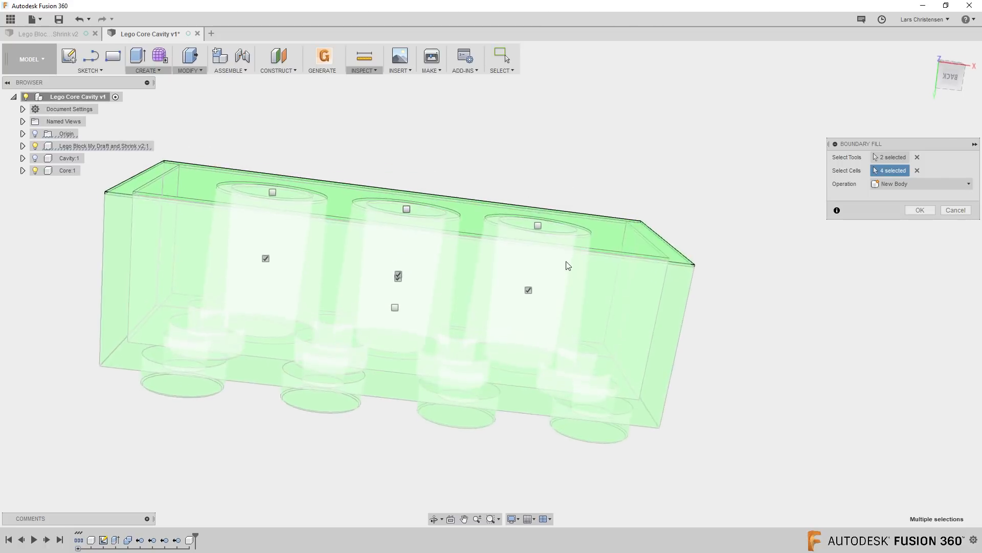
{"action": "left_click", "coordinate": [542, 229]}
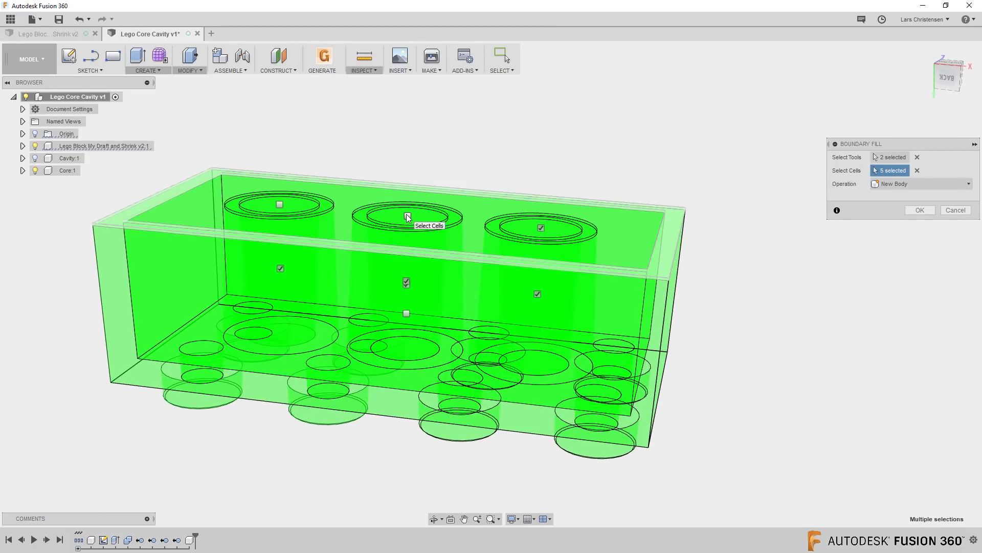
{"action": "left_click", "coordinate": [408, 216]}
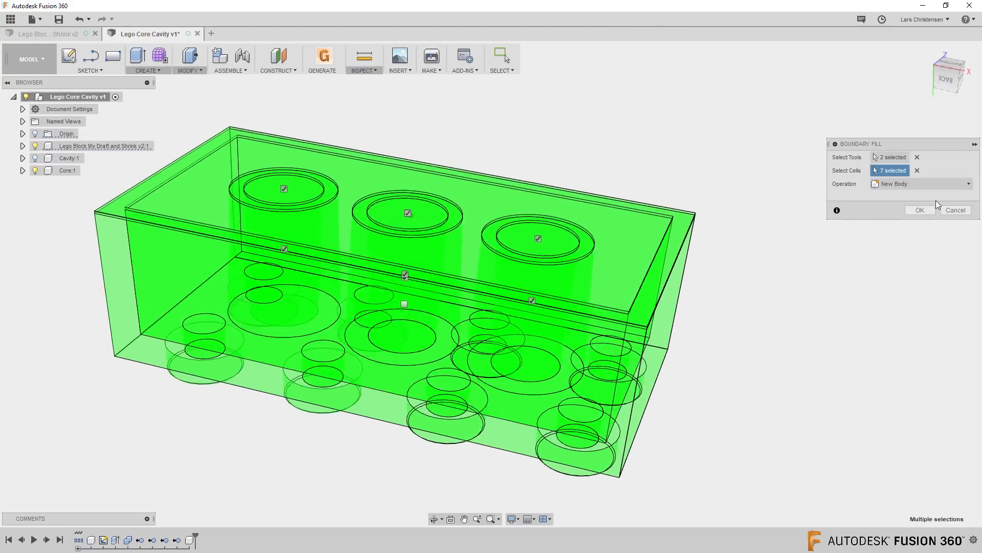
{"action": "left_click", "coordinate": [920, 210]}
{"action": "middle_click_drag", "start_coordinate": [922, 210], "coordinate": [590, 260], "text": "shift"}
{"action": "key", "text": "ctrl+z"}
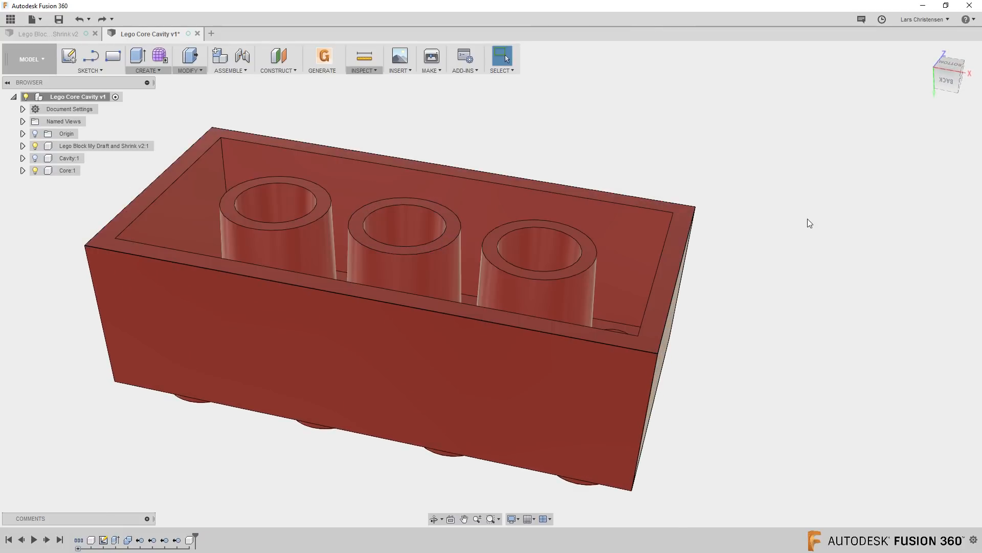
- Show the assembly's origin planes and check the XZ plane against the block's open rim
{"action": "middle_click_drag", "start_coordinate": [98, 54], "coordinate": [122, 82], "text": "shift"}
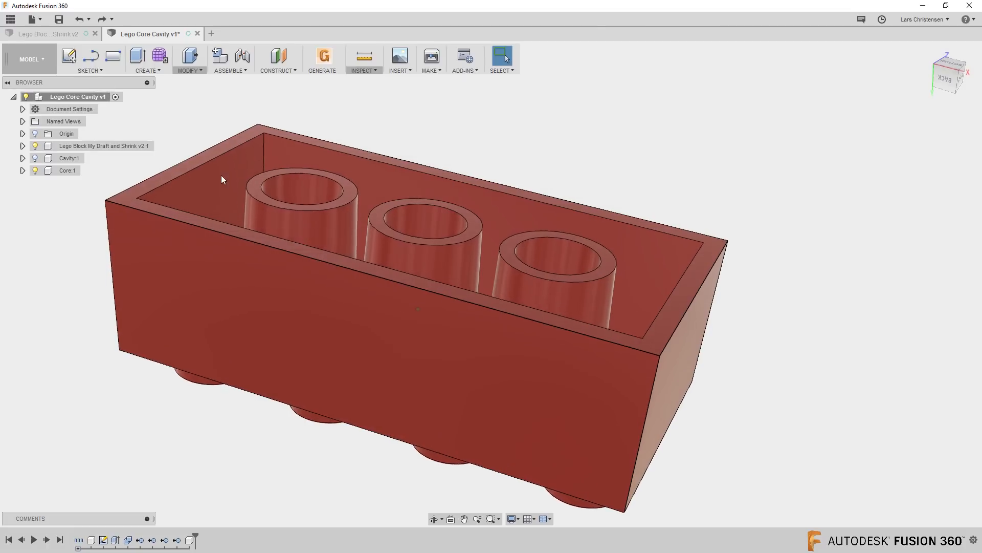
{"action": "middle_click_drag", "start_coordinate": [180, 252], "coordinate": [359, 103], "text": "shift"}
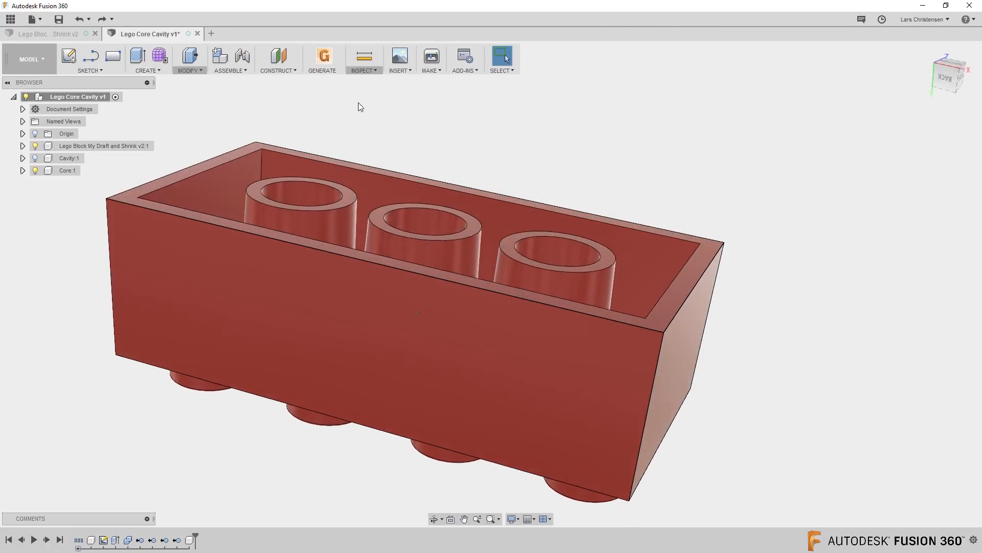
{"action": "left_click", "coordinate": [36, 133]}
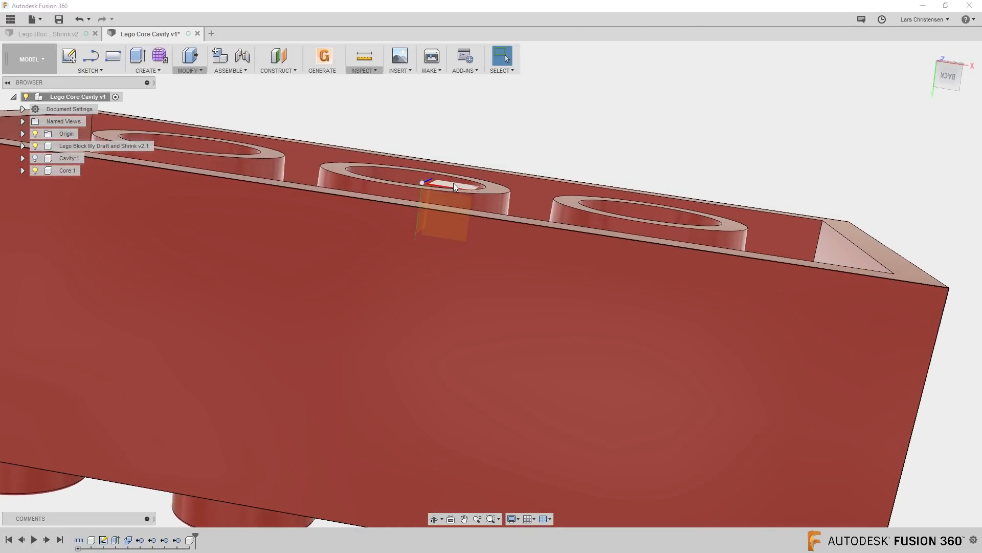
{"action": "scroll", "coordinate": [454, 183], "scroll_direction": "down", "scroll_amount": 5}
{"action": "middle_click_drag", "start_coordinate": [376, 162], "coordinate": [432, 121], "text": "shift"}
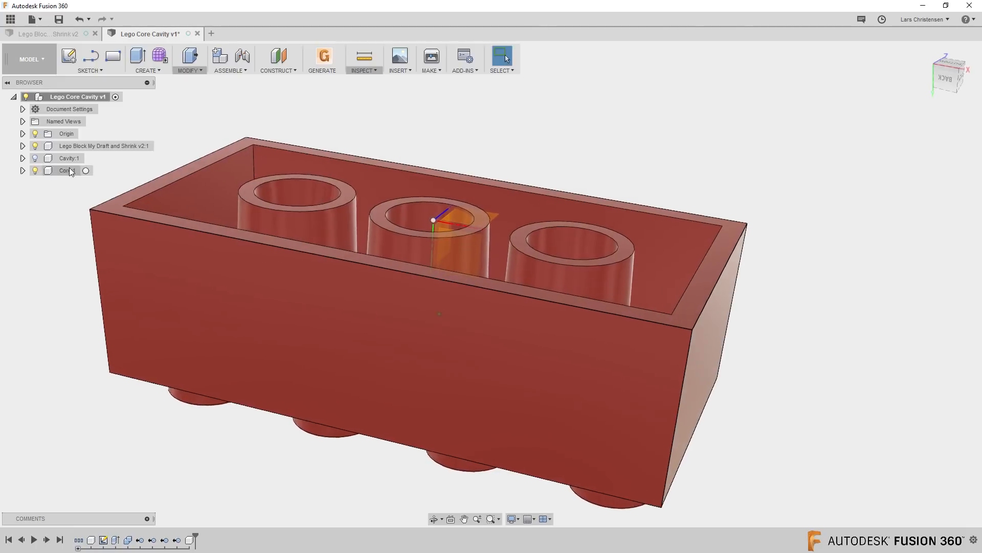
{"action": "left_click", "coordinate": [148, 70]}
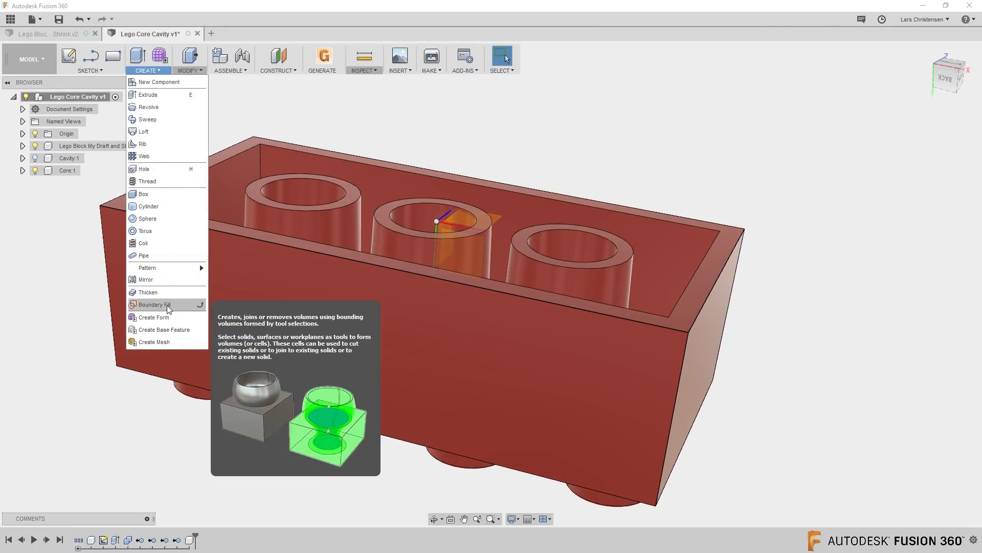
{"action": "left_click", "coordinate": [154, 305]}
{"action": "left_click", "coordinate": [711, 321]}
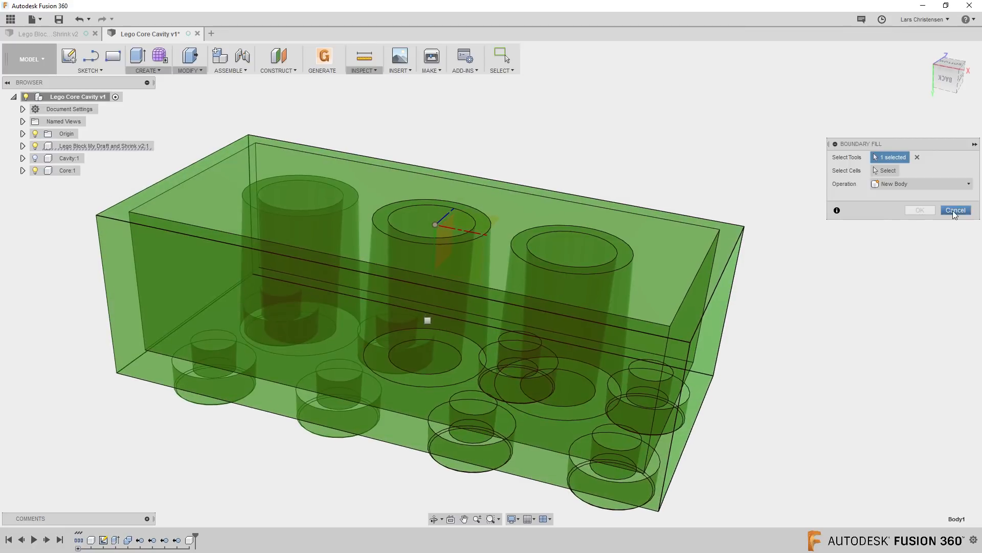
{"action": "left_click", "coordinate": [952, 210]}
- Create an offset plane from the XZ origin plane at -0.151 mm, snapped to a corner of the block's open rim
{"action": "left_click", "coordinate": [279, 56]}
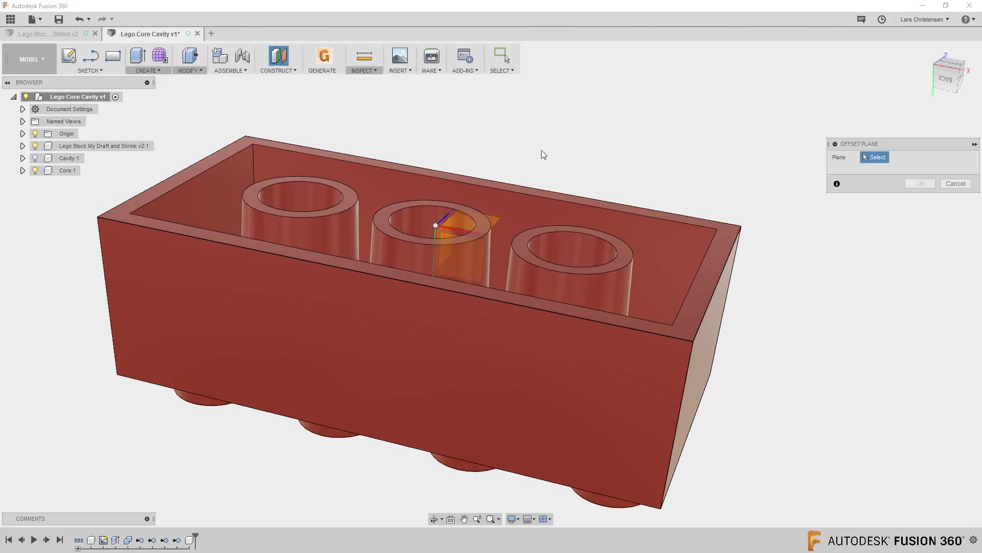
{"action": "left_click", "coordinate": [466, 224]}
{"action": "left_click", "coordinate": [741, 232]}
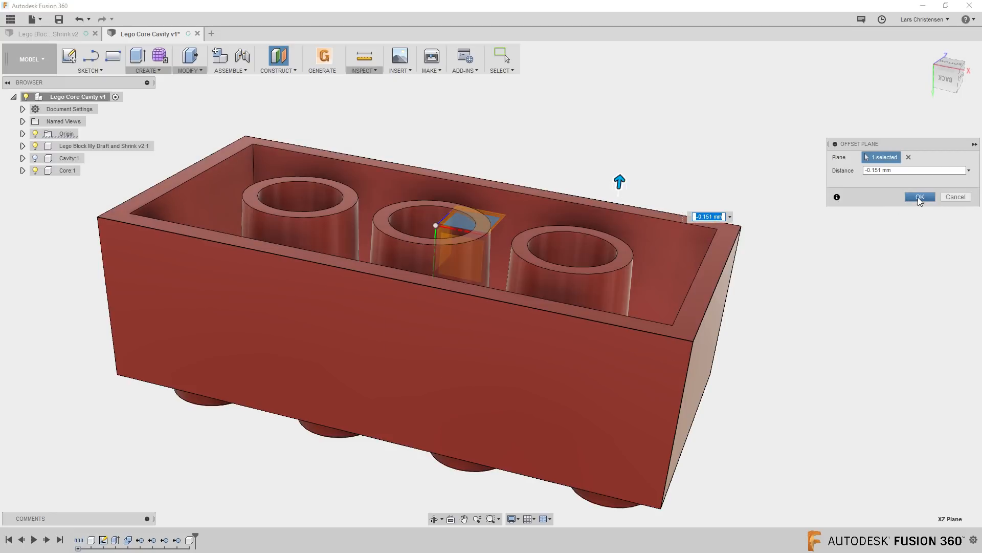
{"action": "left_click", "coordinate": [919, 198]}
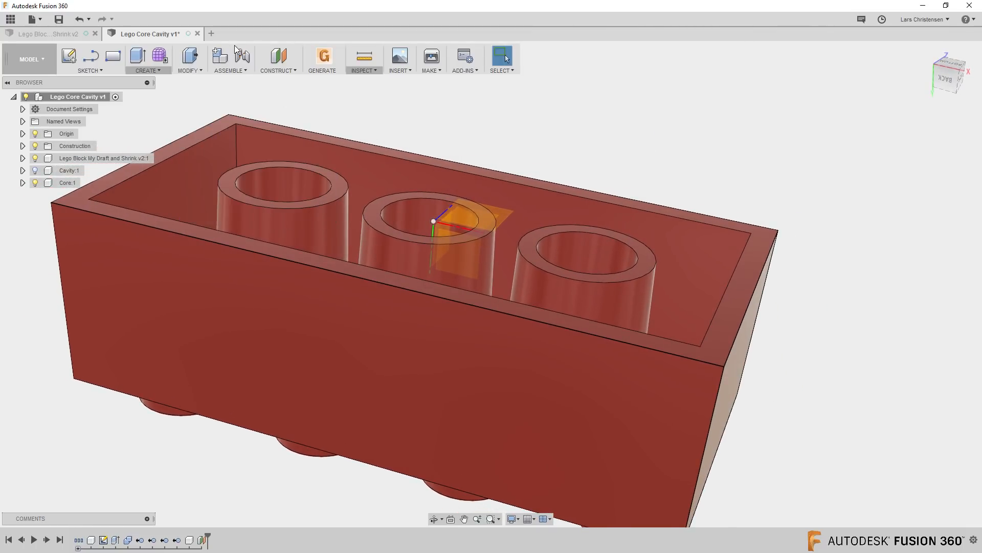
{"action": "left_click", "coordinate": [152, 71]}
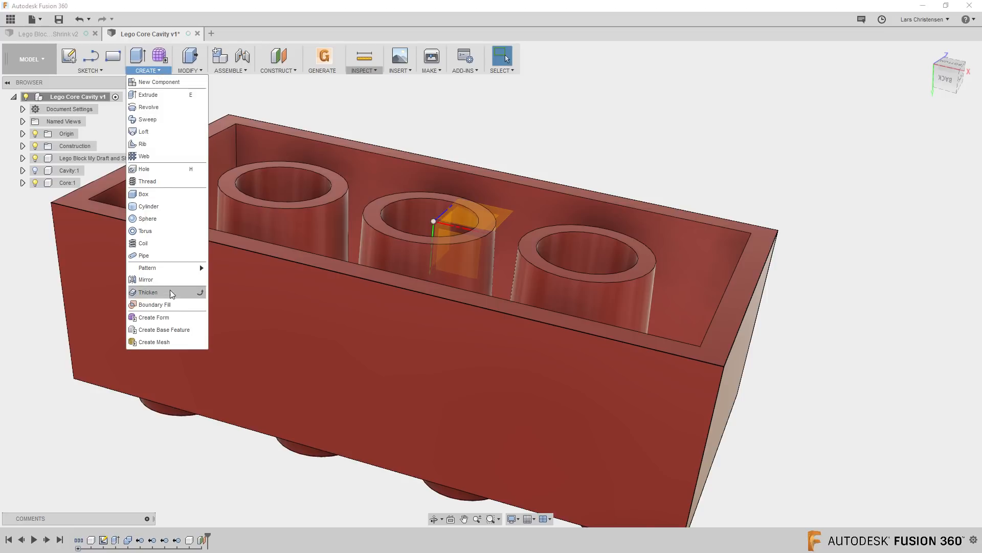
{"action": "left_click", "coordinate": [171, 305]}
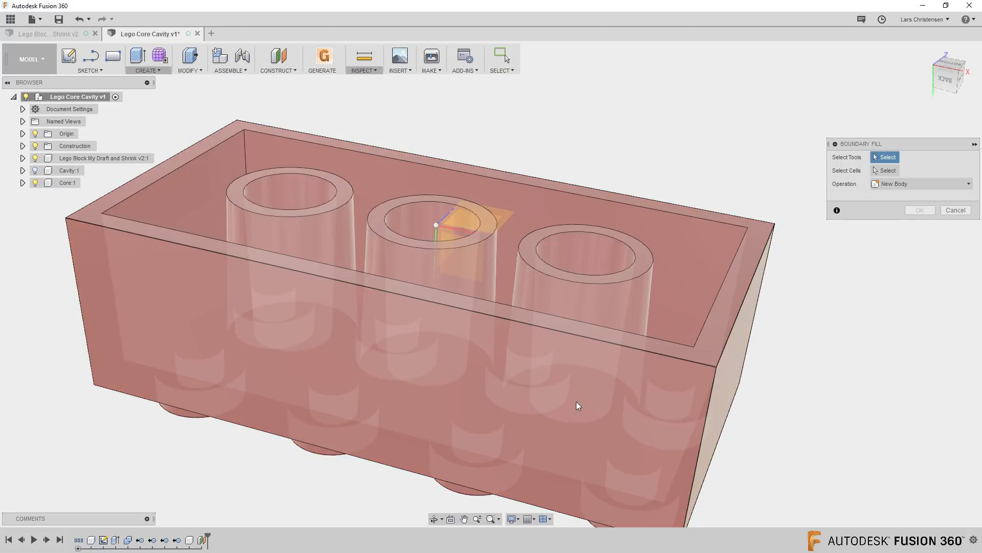
{"action": "left_click", "coordinate": [575, 403]}
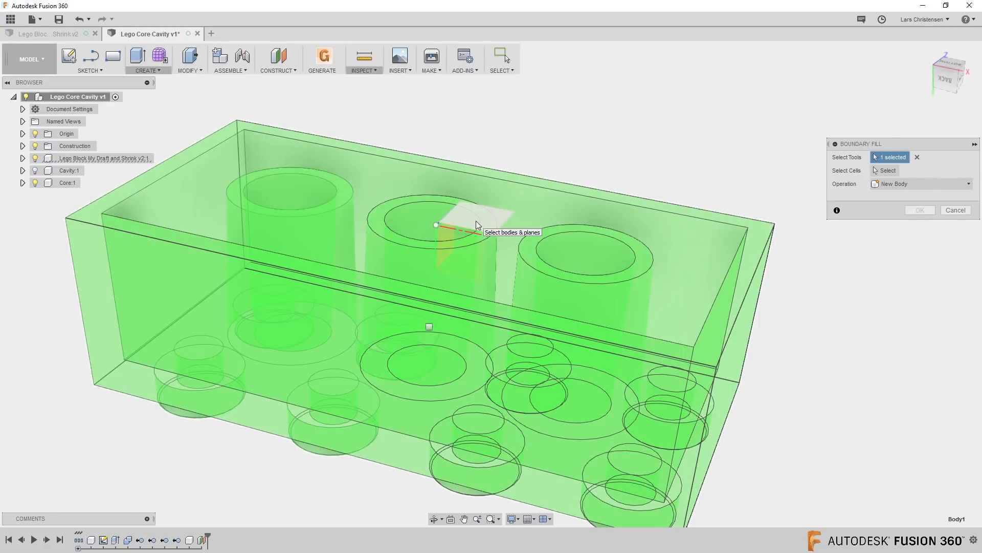
{"action": "left_click", "coordinate": [476, 221]}
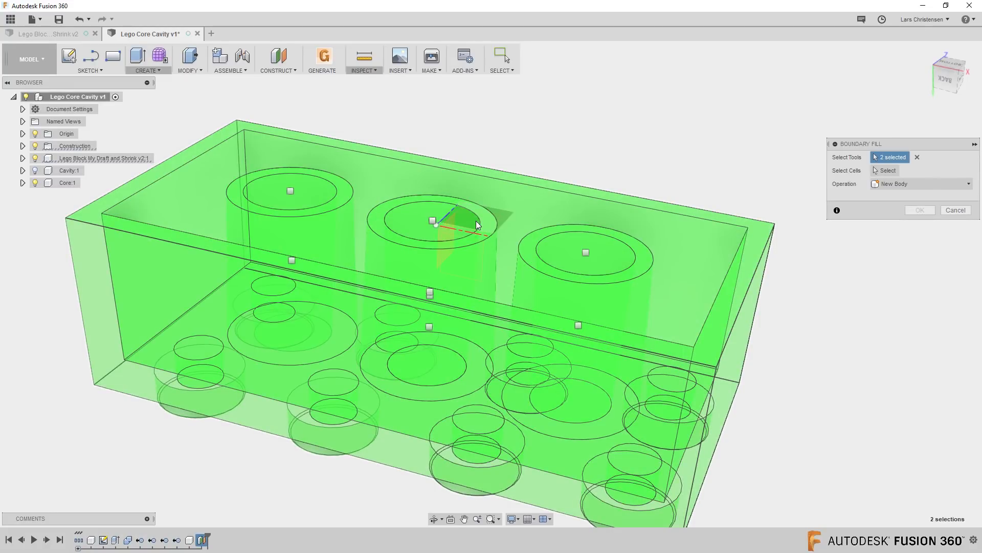
{"action": "left_click", "coordinate": [476, 223]}
{"action": "middle_click_drag", "start_coordinate": [699, 202], "coordinate": [595, 210], "text": "shift"}
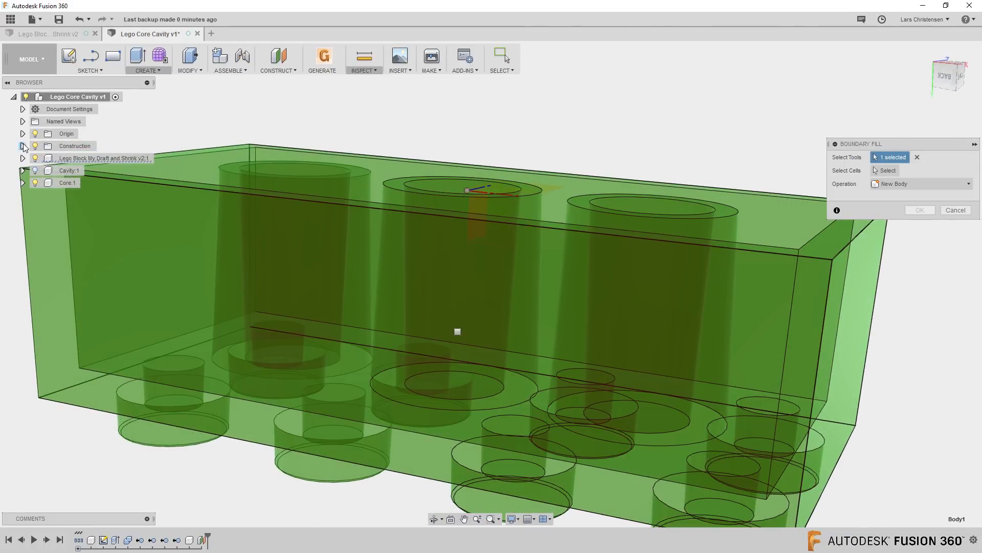
{"action": "left_click", "coordinate": [956, 210]}
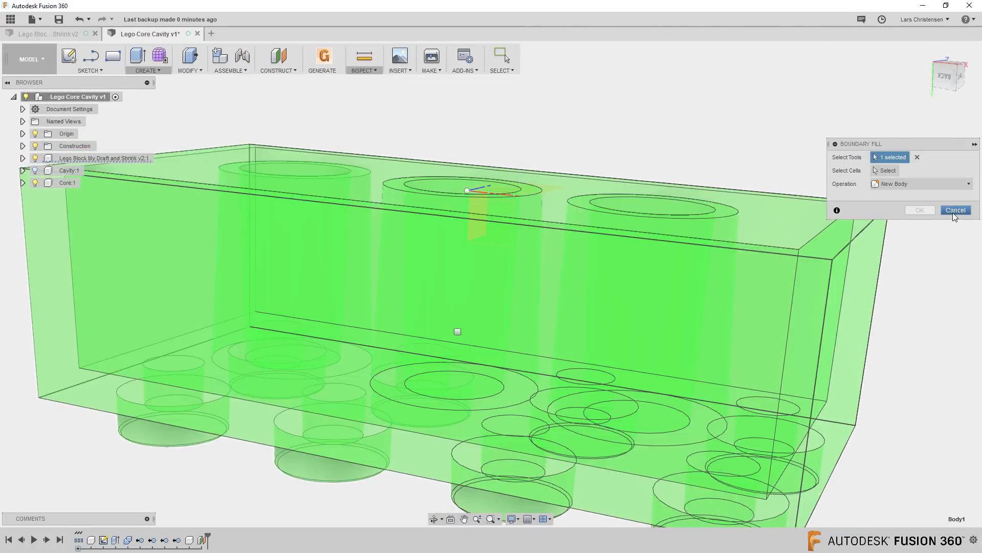
- Activate the Core component and begin a Boundary Fill using the Lego block body and the offset construction plane as tools
{"action": "left_click", "coordinate": [114, 97]}
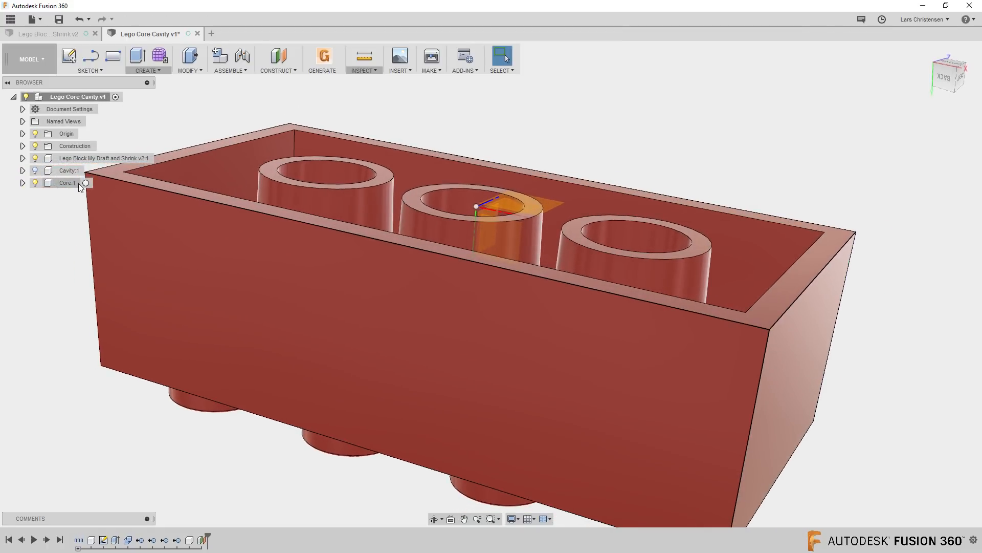
{"action": "left_click", "coordinate": [86, 182]}
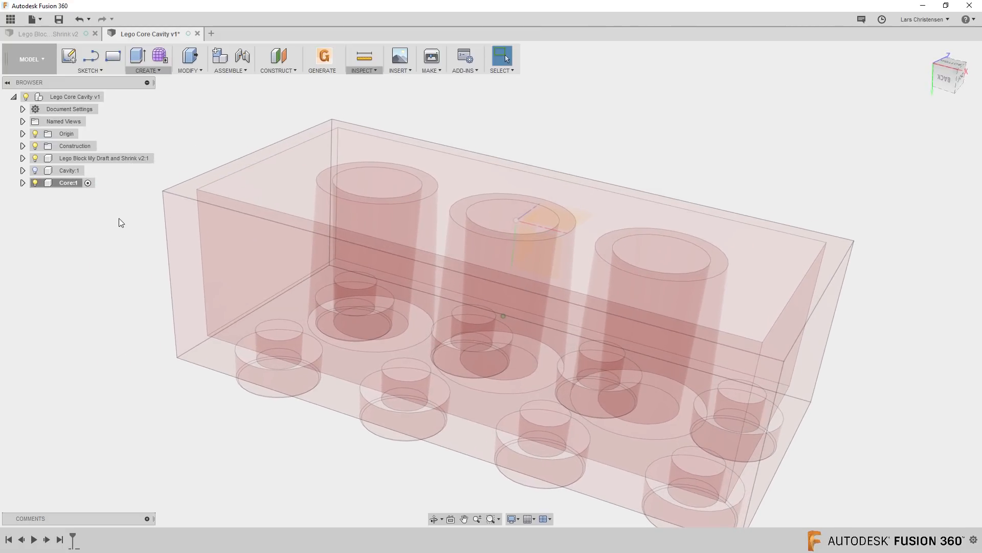
{"action": "left_click", "coordinate": [155, 72]}
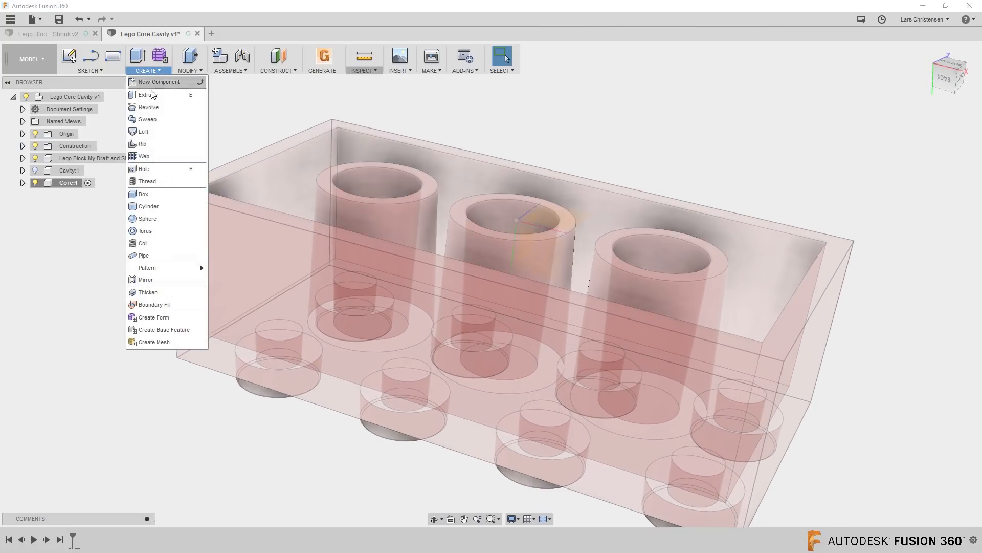
{"action": "left_click", "coordinate": [150, 303]}
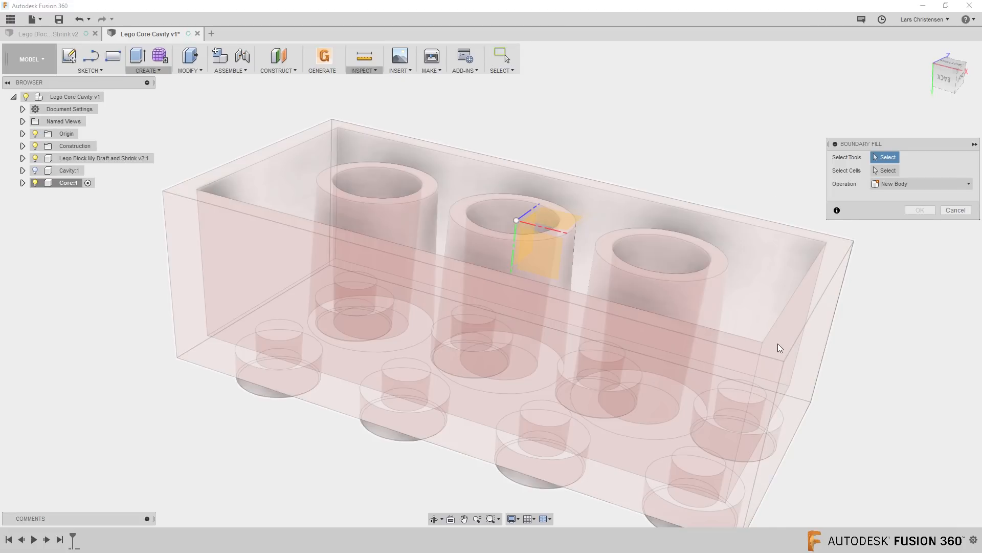
{"action": "left_click", "coordinate": [777, 343]}
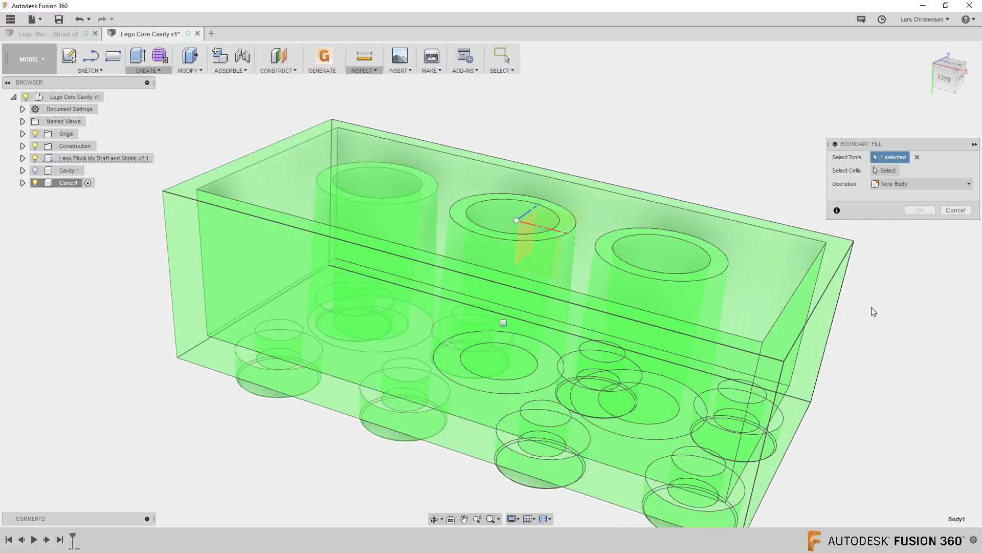
{"action": "left_click", "coordinate": [23, 146]}
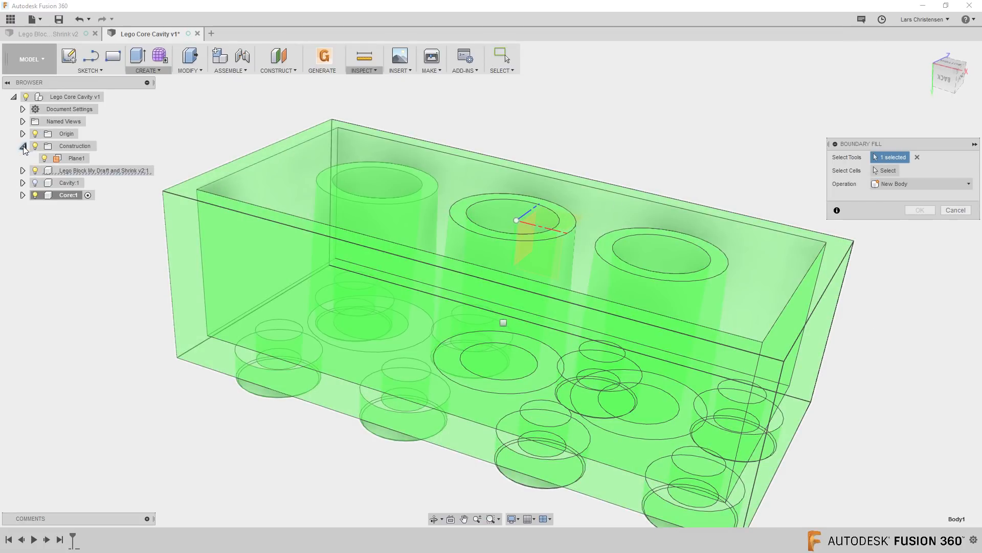
{"action": "left_click", "coordinate": [68, 159]}
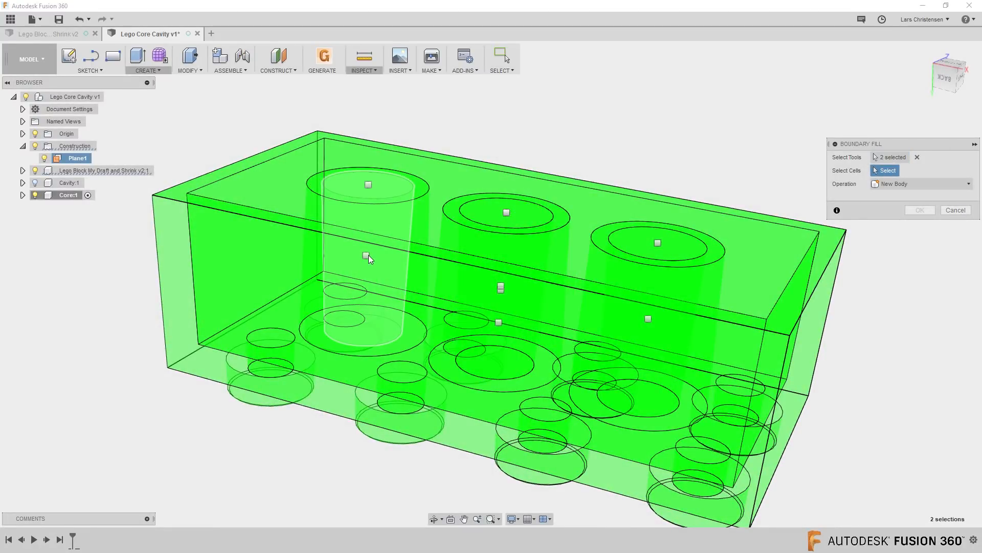
- Fill the block's main interior cell and the three tube interior cells as new bodies in Core
{"action": "left_click", "coordinate": [367, 255]}
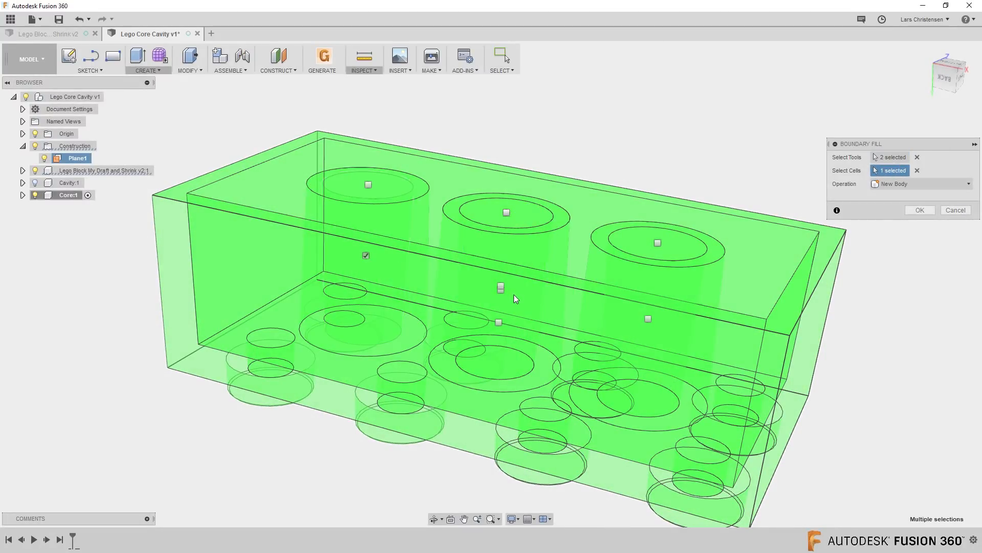
{"action": "left_click", "coordinate": [501, 287]}
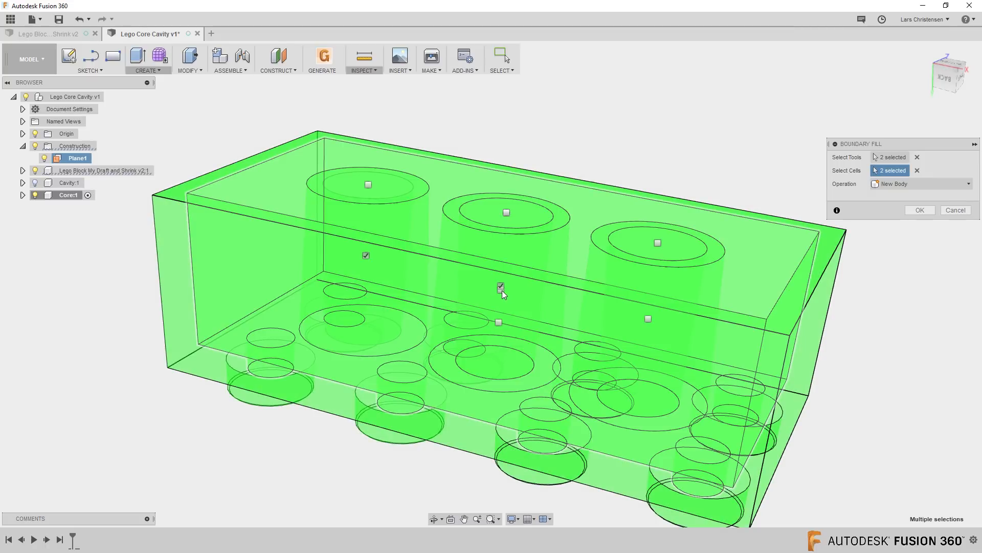
{"action": "left_click", "coordinate": [501, 290]}
{"action": "left_click", "coordinate": [649, 319]}
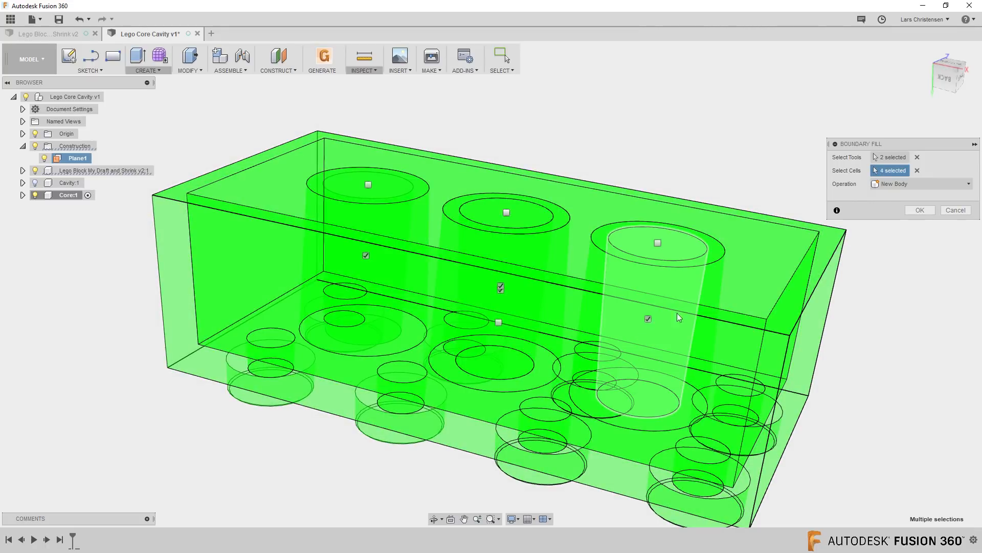
{"action": "left_click", "coordinate": [920, 210]}
{"action": "middle_click_drag", "start_coordinate": [263, 205], "coordinate": [342, 220], "text": "shift"}
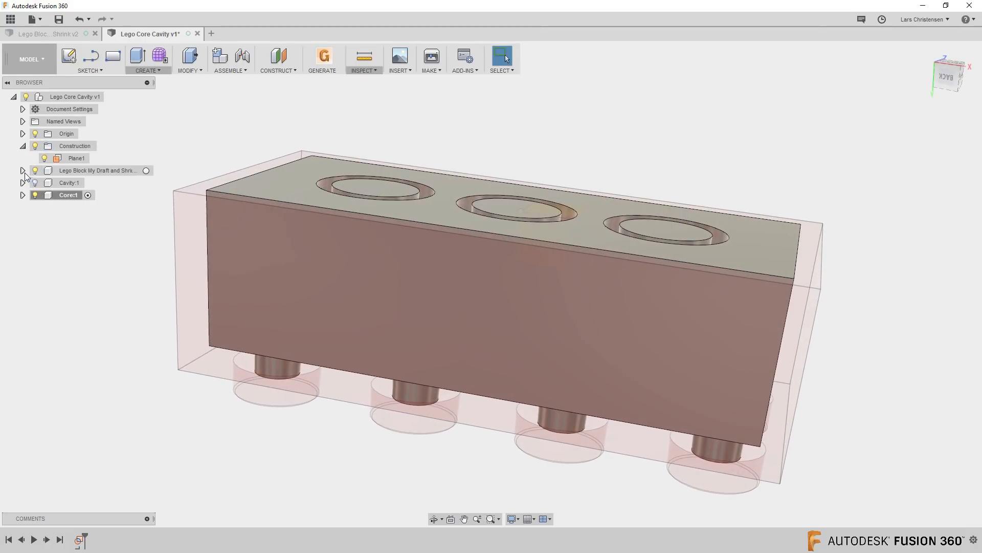
- Hide the Lego block and activate the top-level assembly to compare the filled core geometry with the block
{"action": "left_click", "coordinate": [35, 171]}
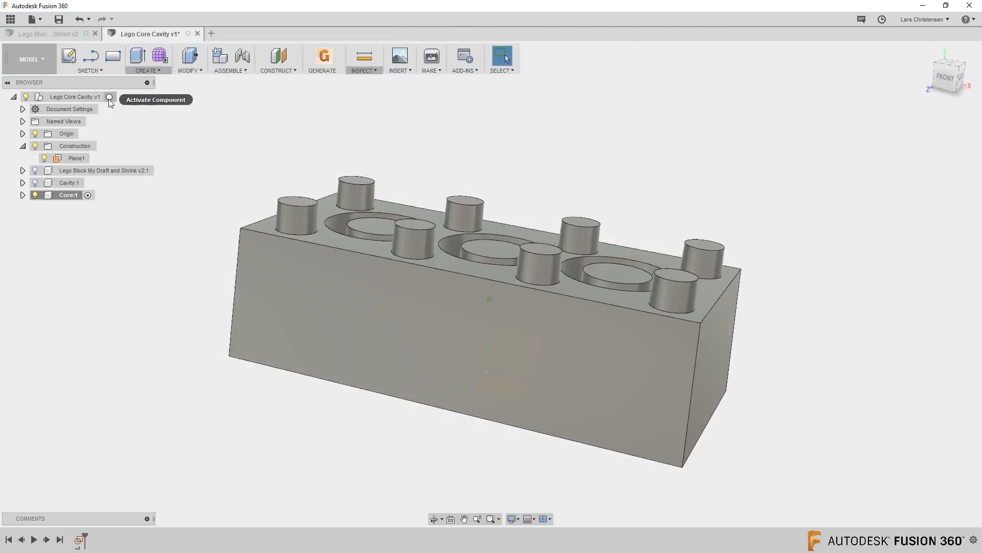
{"action": "left_click", "coordinate": [115, 97]}
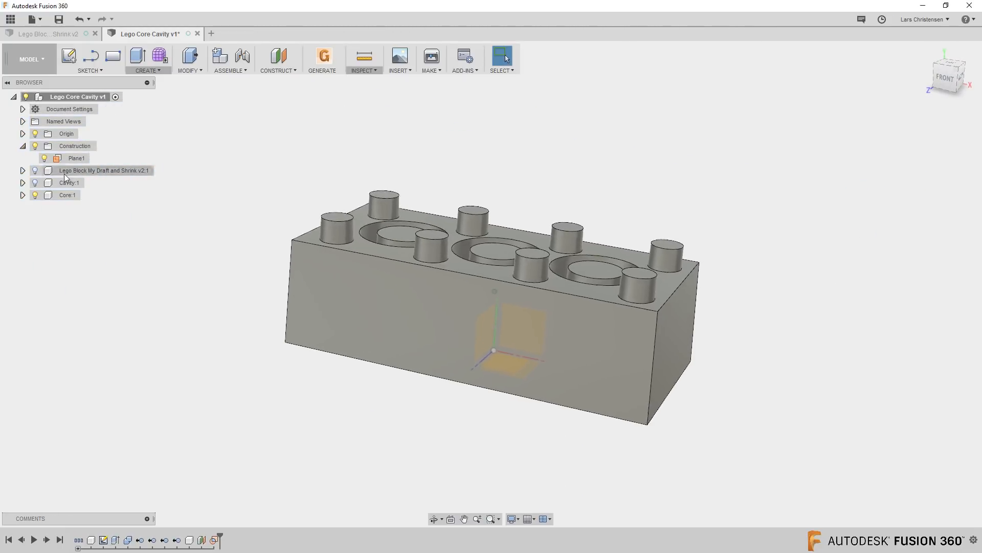
{"action": "left_click", "coordinate": [35, 171]}
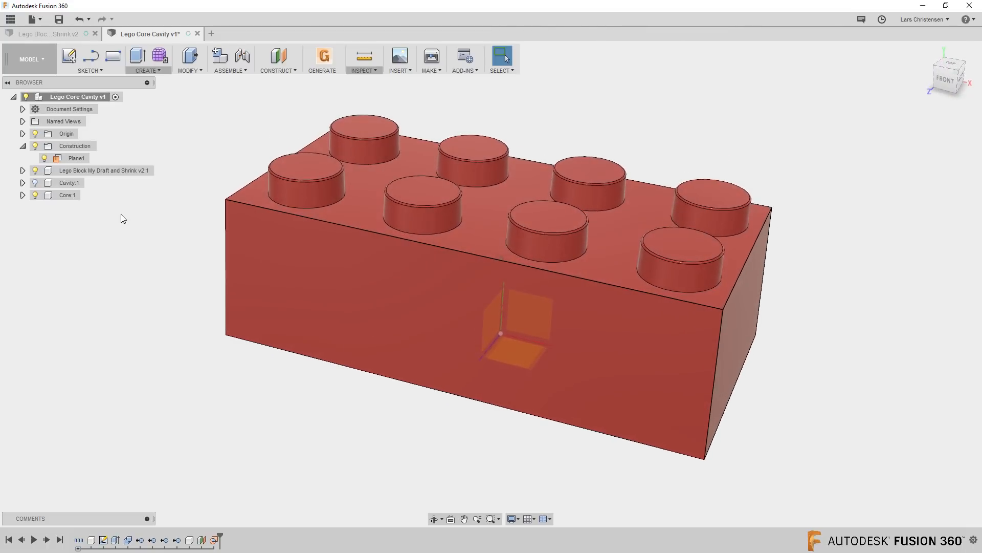
{"action": "left_click", "coordinate": [34, 171]}
{"action": "left_click", "coordinate": [34, 171]}
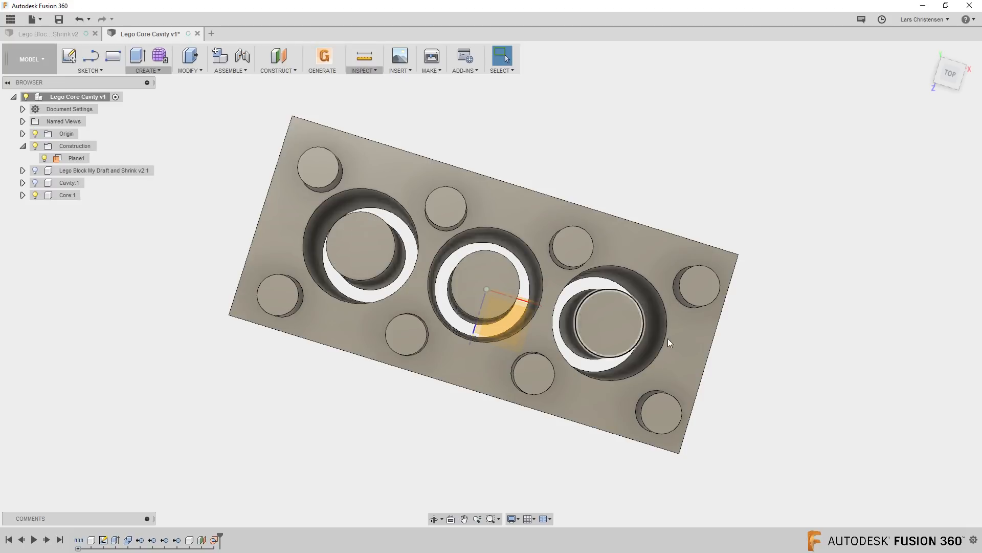
{"action": "left_click", "coordinate": [65, 196]}
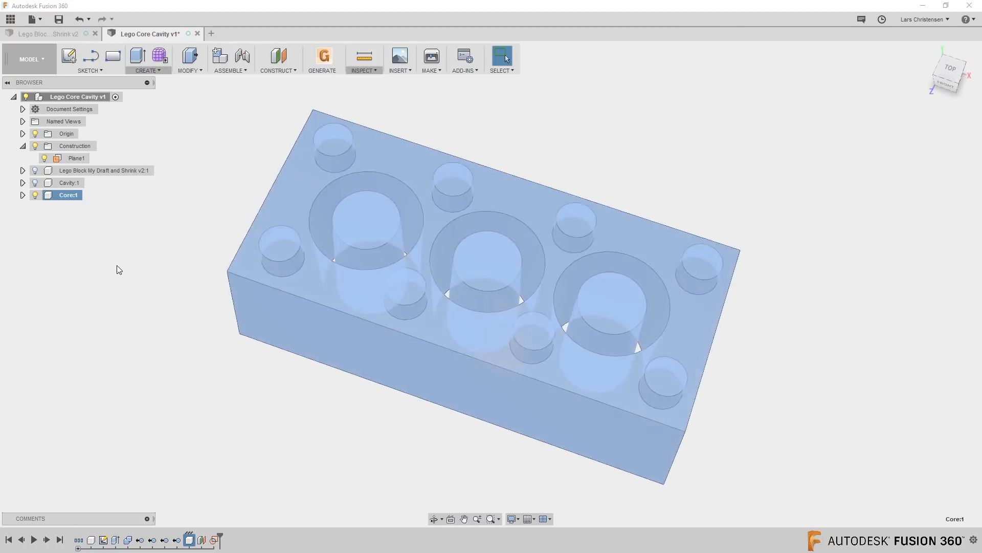
{"action": "left_click", "coordinate": [116, 268]}
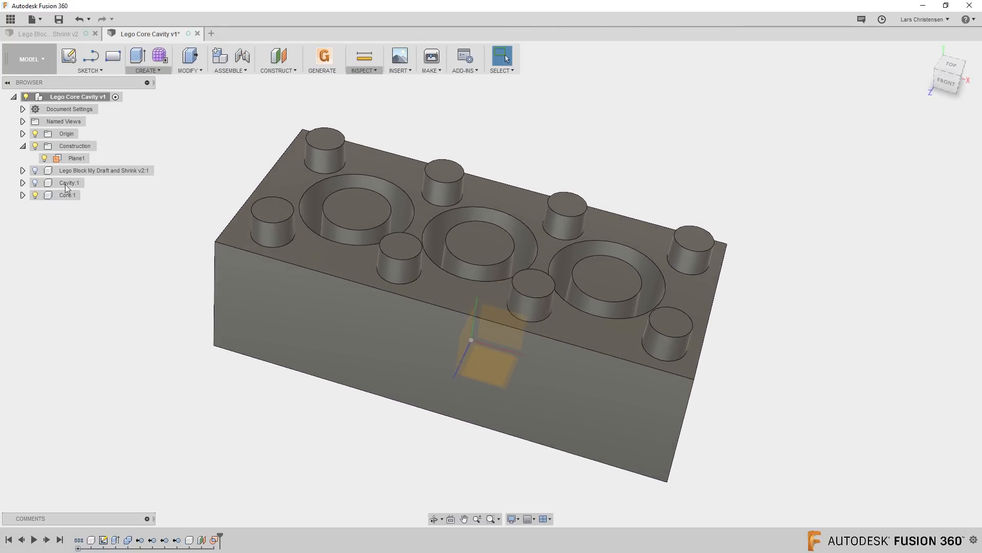
- Create a new component named Pins in the top-level assembly
{"action": "right_click", "coordinate": [78, 97]}
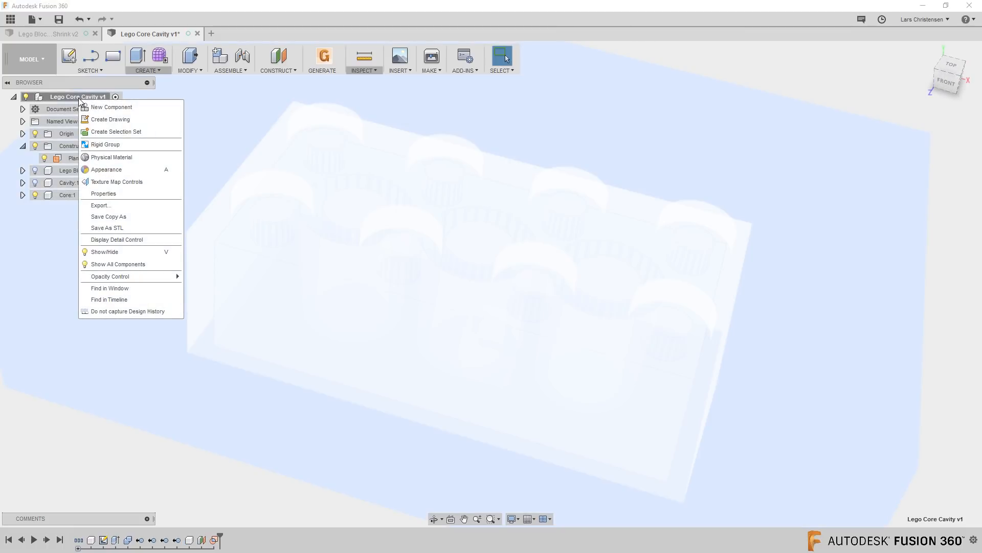
{"action": "left_click", "coordinate": [108, 106]}
{"action": "left_click", "coordinate": [81, 210]}
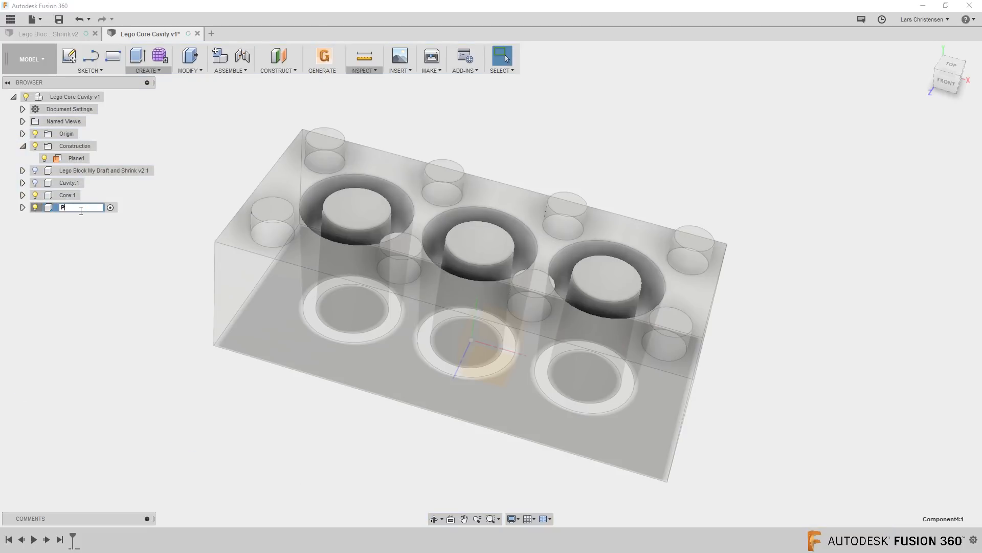
{"action": "left_click", "coordinate": [97, 260]}
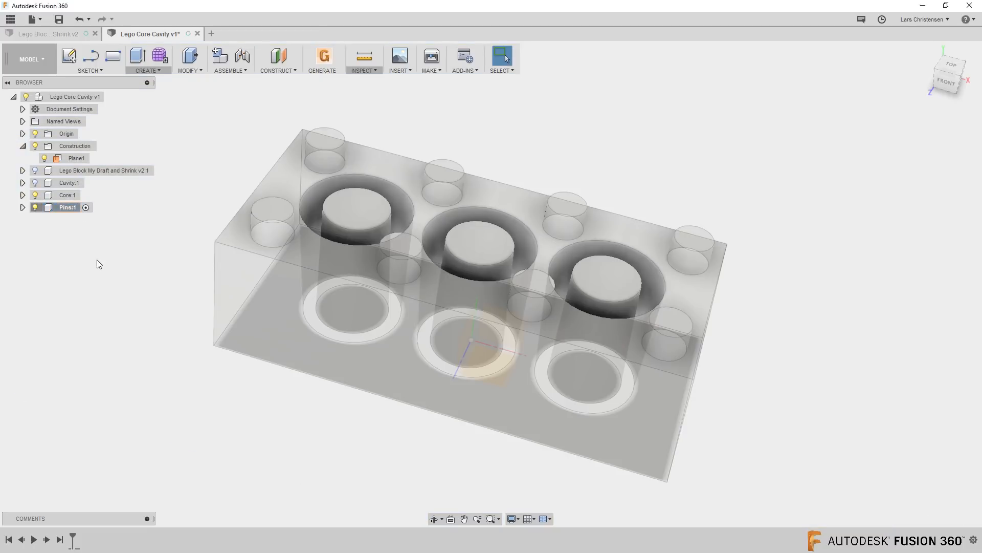
- Try to move the bodies from the Core component into the Pins component
{"action": "left_click", "coordinate": [22, 196]}
{"action": "left_click", "coordinate": [32, 220]}
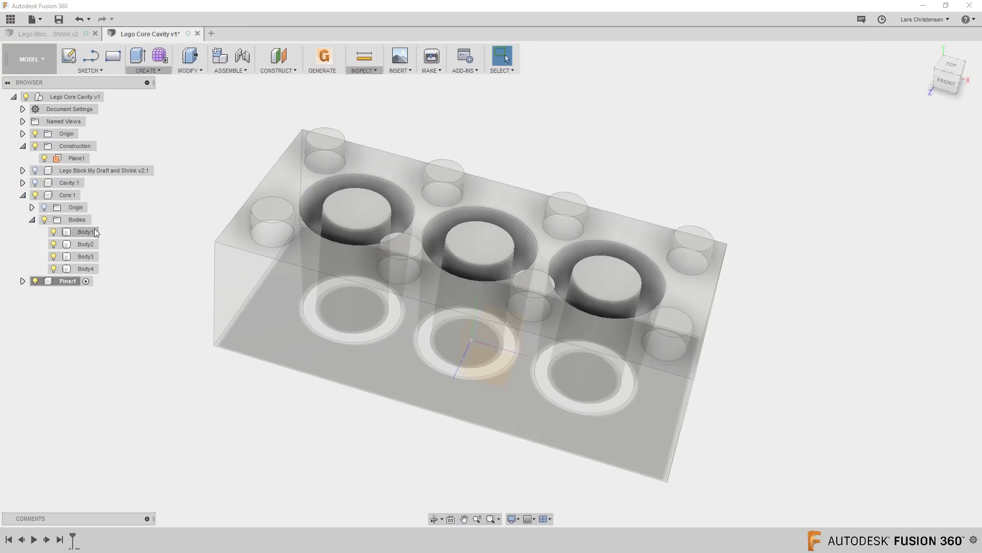
{"action": "left_click", "coordinate": [87, 244]}
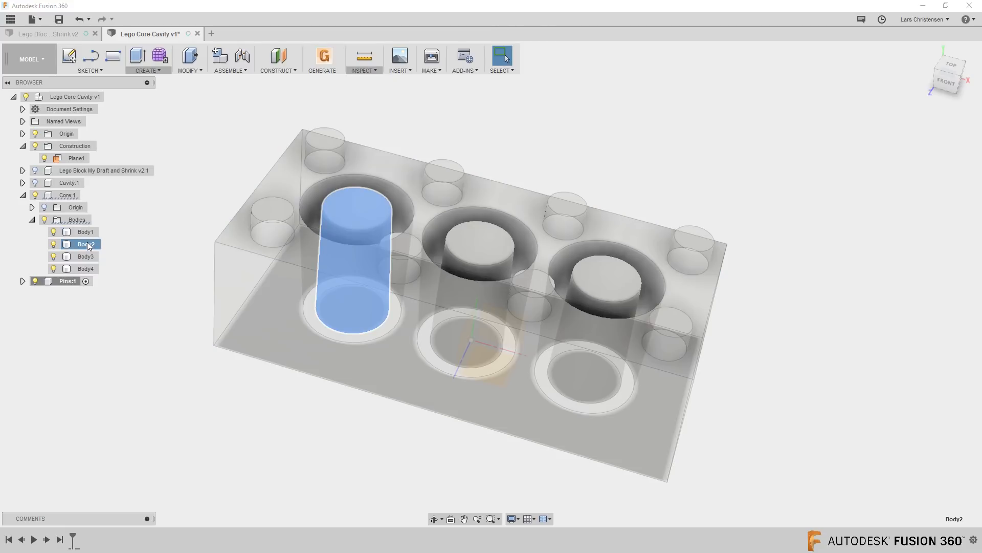
{"action": "left_click", "coordinate": [82, 267], "text": "shift"}
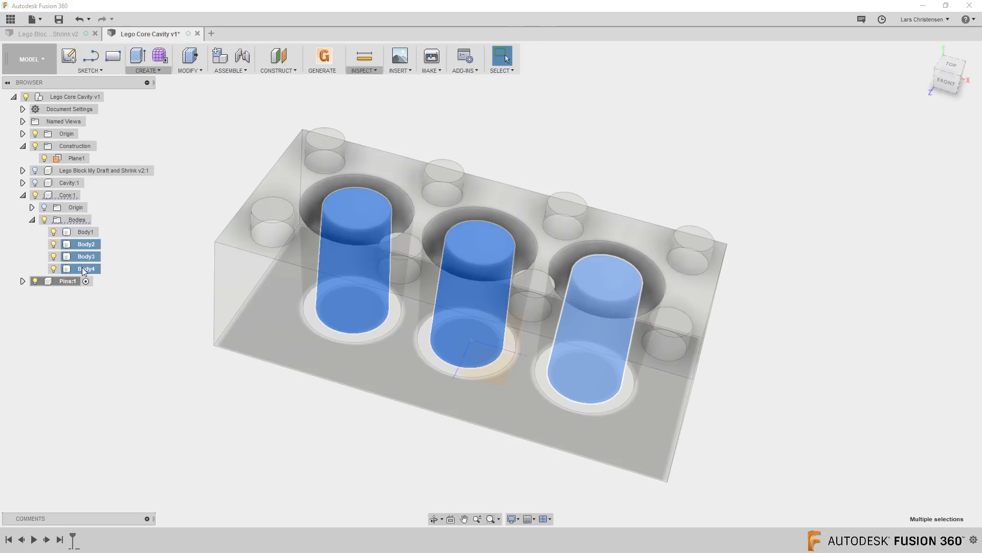
{"action": "left_click", "coordinate": [78, 232], "text": "shift"}
{"action": "left_click_drag", "start_coordinate": [78, 231], "coordinate": [70, 281]}
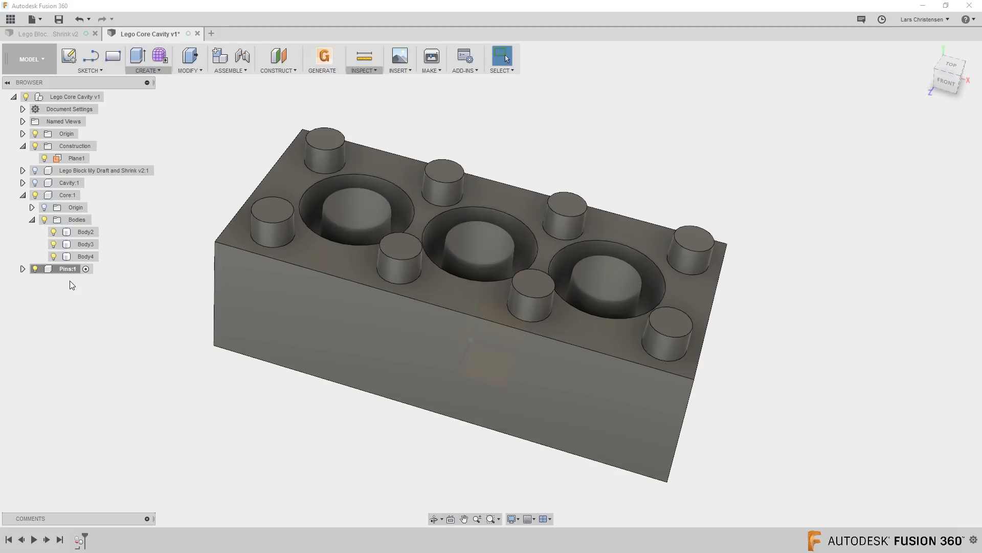
- Check which bodies ended up in Pins and Core, and undo the body move
{"action": "left_click", "coordinate": [23, 269]}
{"action": "left_click", "coordinate": [32, 293]}
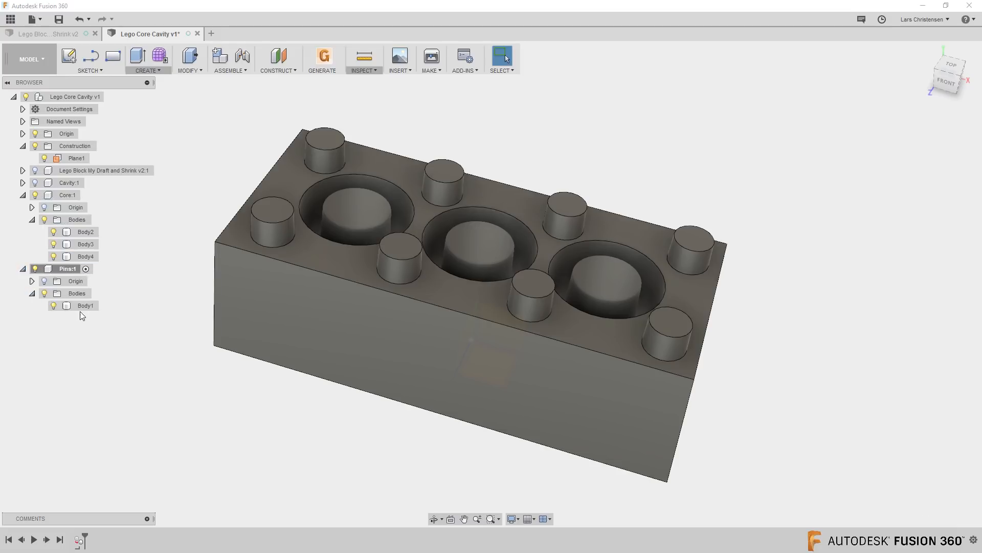
{"action": "left_click", "coordinate": [86, 233]}
{"action": "left_click", "coordinate": [85, 244]}
{"action": "left_click", "coordinate": [81, 257]}
{"action": "left_click", "coordinate": [81, 256]}
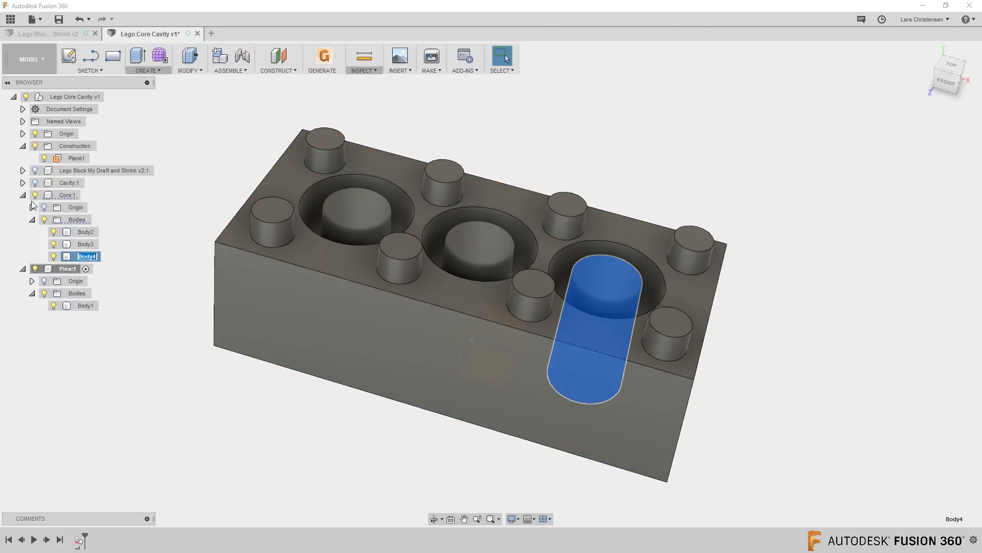
{"action": "left_click", "coordinate": [131, 390]}
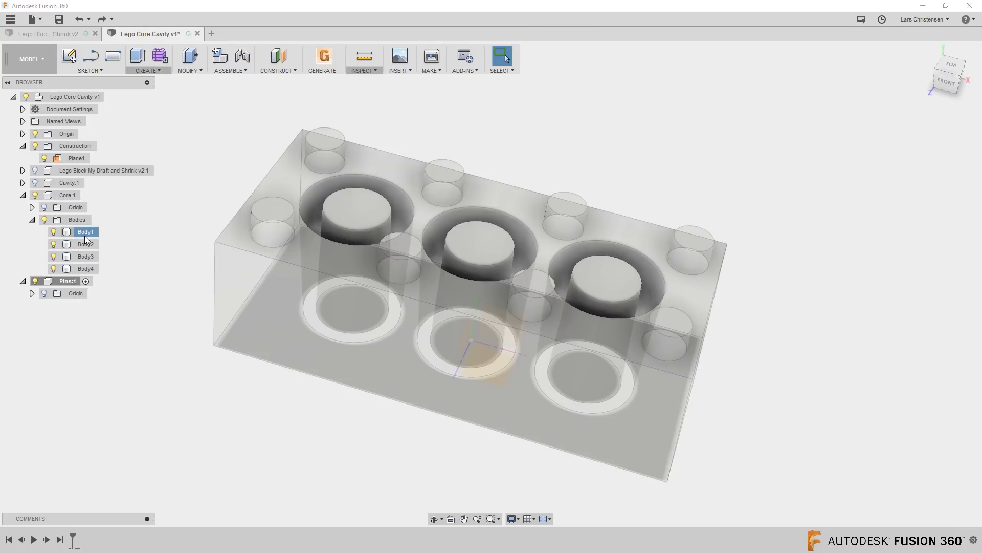
{"action": "left_click", "coordinate": [172, 218]}
- Move the three cylindrical pin bodies, Body2 through Body4, from Core into the Pins component
{"action": "left_click", "coordinate": [86, 244]}
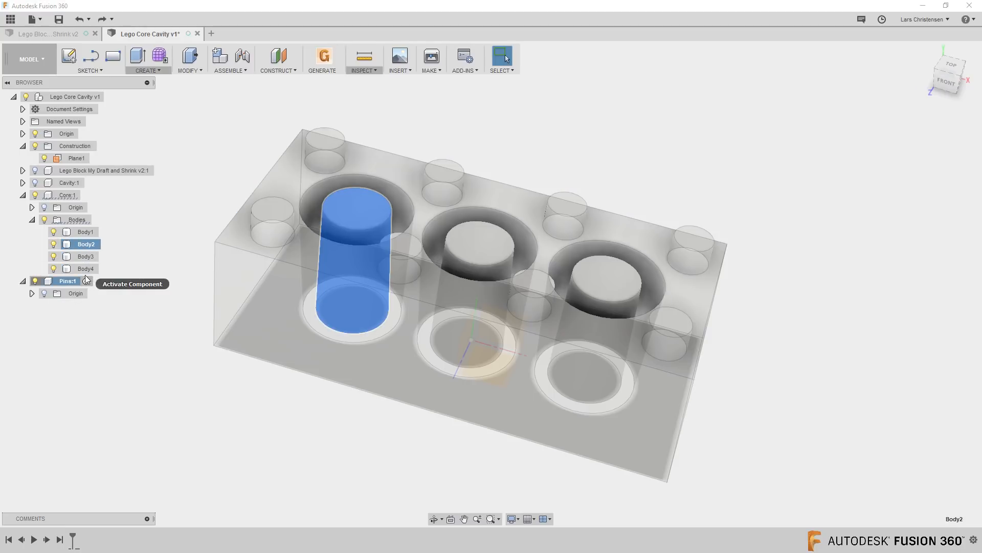
{"action": "left_click", "coordinate": [85, 269], "text": "shift"}
{"action": "left_click_drag", "start_coordinate": [87, 245], "coordinate": [75, 280]}
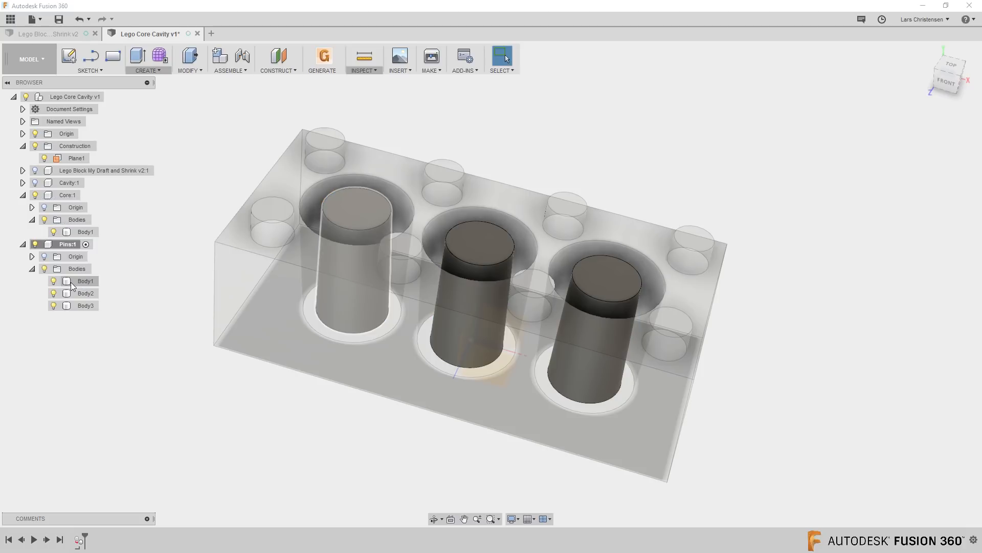
- Highlight each body in the Pins component to check which pin it represents
{"action": "left_click", "coordinate": [80, 282]}
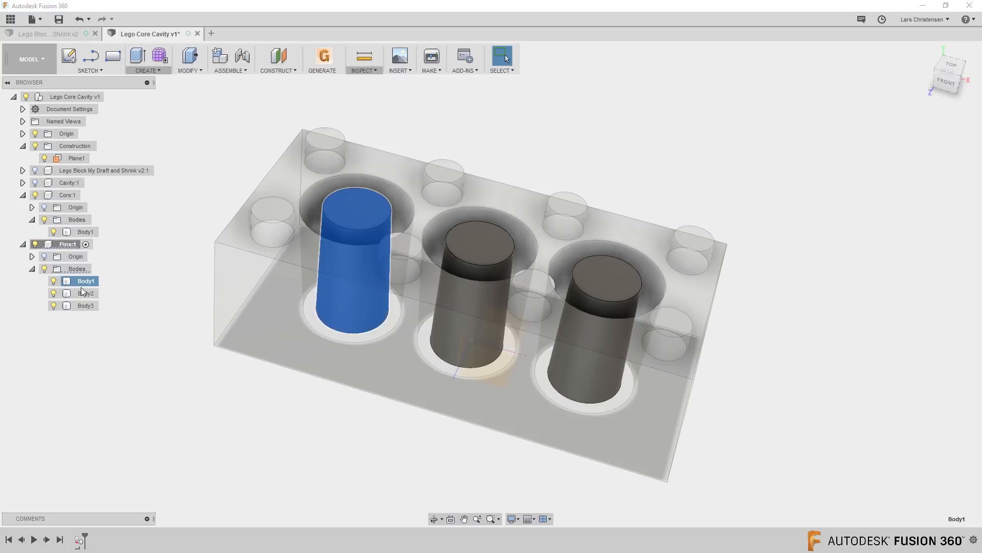
{"action": "left_click", "coordinate": [81, 305]}
{"action": "left_click", "coordinate": [80, 293]}
{"action": "left_click", "coordinate": [80, 281]}
{"action": "left_click", "coordinate": [81, 293]}
{"action": "left_click", "coordinate": [82, 306]}
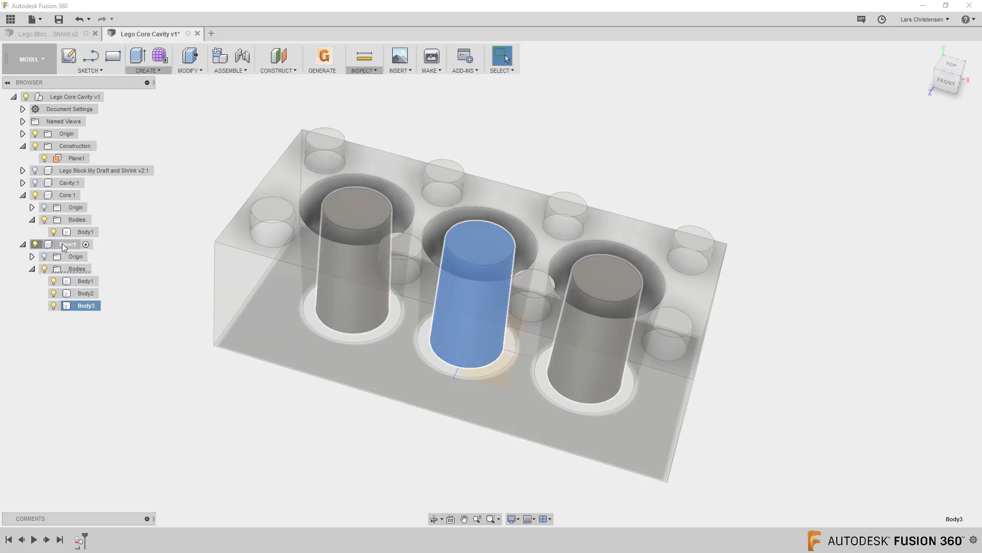
- Hide the Pins component and activate the top-level assembly to examine the Core component
{"action": "left_click", "coordinate": [35, 244]}
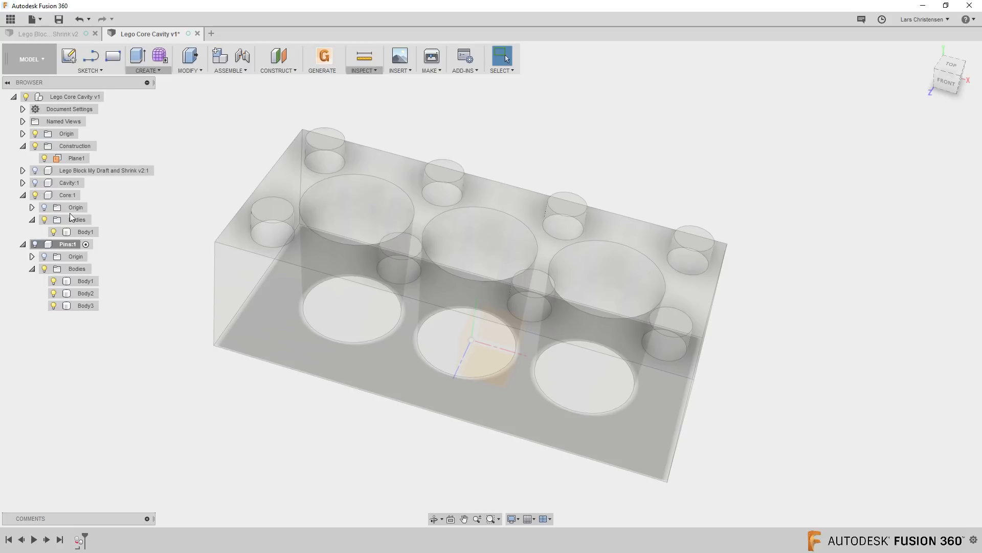
{"action": "left_click", "coordinate": [110, 96]}
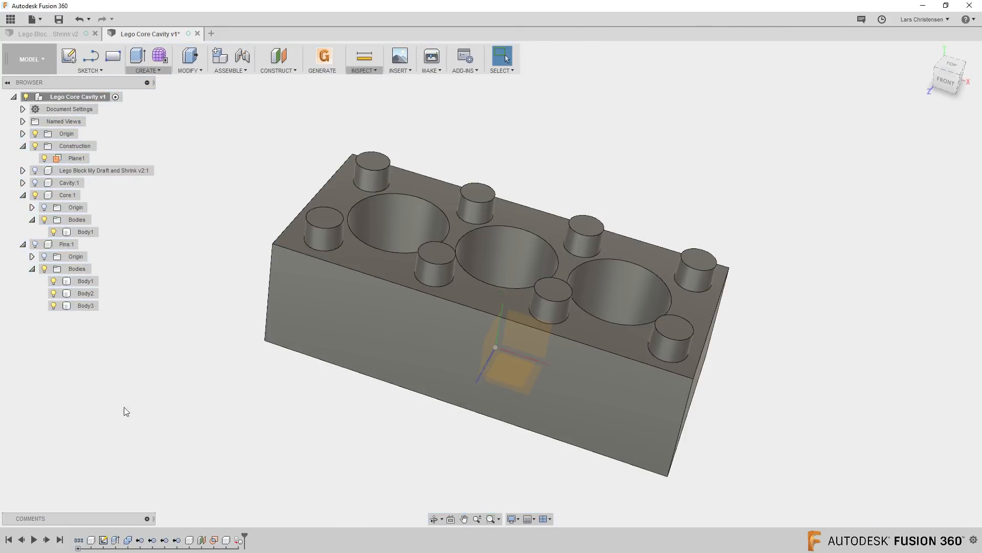
{"action": "left_click", "coordinate": [429, 292]}
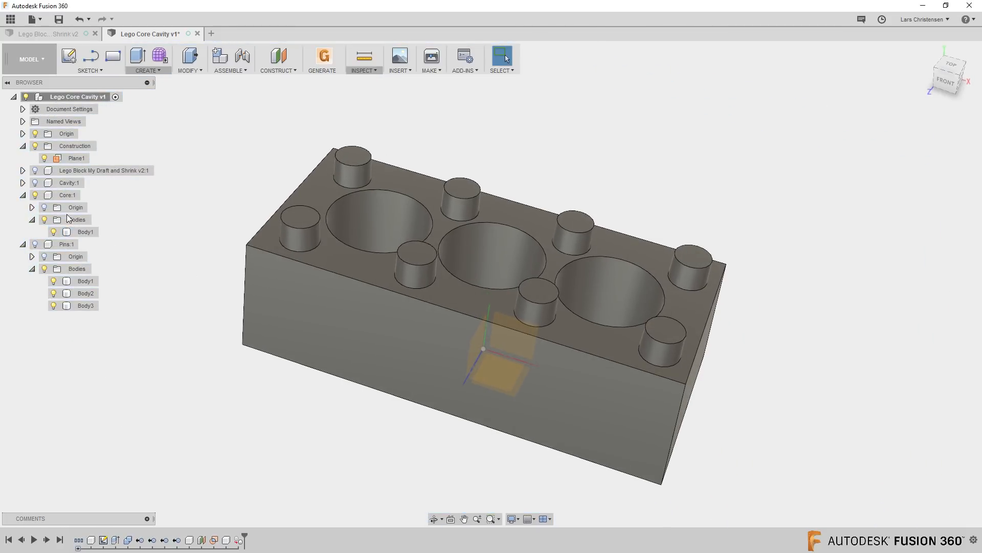
{"action": "left_click", "coordinate": [67, 195]}
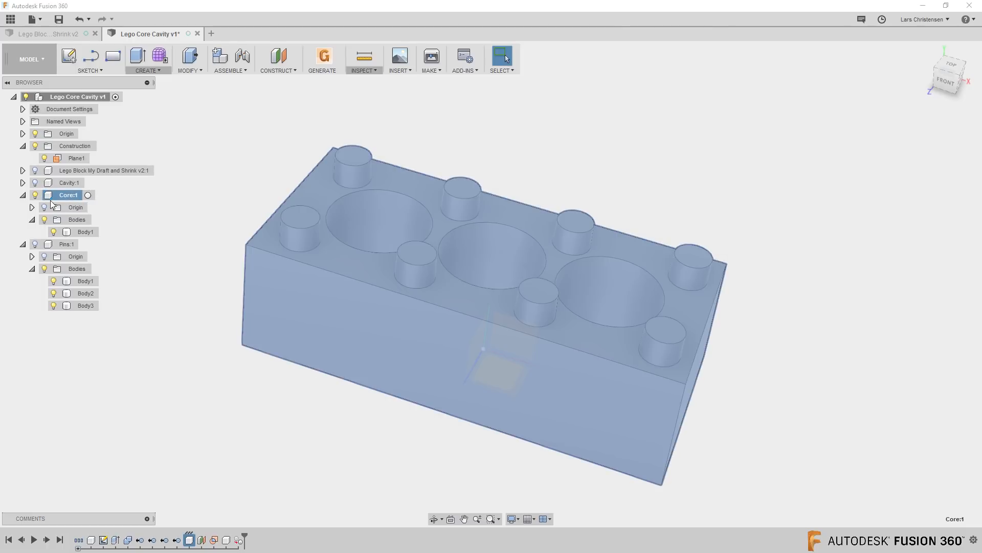
- Activate the Core component and start a sketch on its flat underside face around the three pin holes
{"action": "left_click", "coordinate": [35, 170]}
{"action": "middle_click_drag", "start_coordinate": [129, 357], "coordinate": [145, 277], "text": "shift"}
{"action": "left_click", "coordinate": [35, 171]}
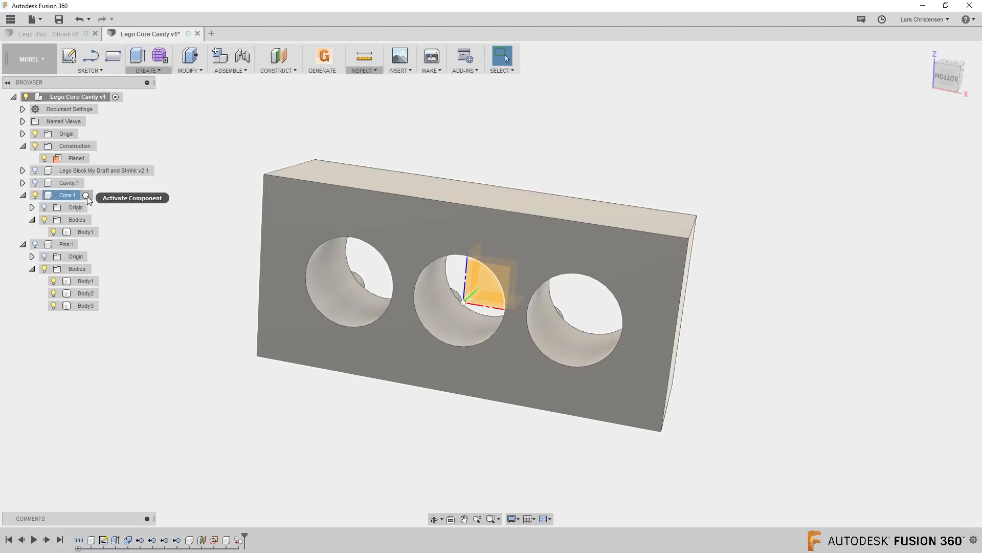
{"action": "left_click", "coordinate": [88, 195]}
{"action": "double_click", "coordinate": [84, 98]}
{"action": "left_click", "coordinate": [68, 56]}
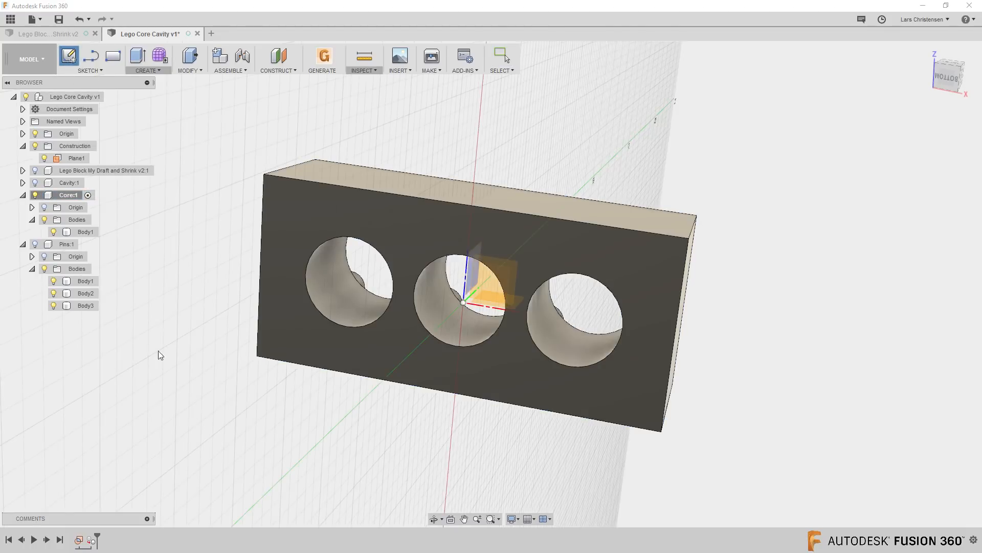
{"action": "left_click", "coordinate": [371, 355]}
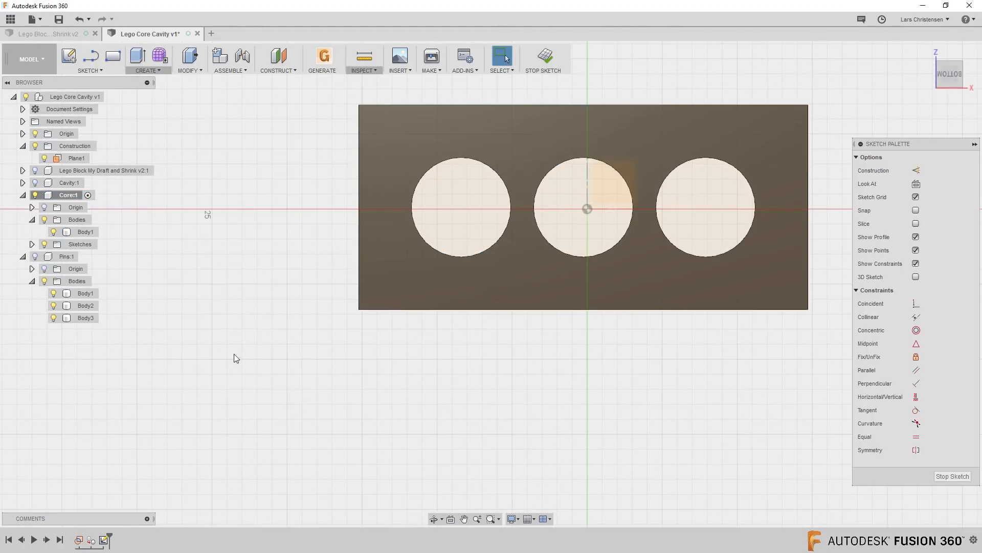
- Draw a center rectangle 50 mm wide and 30 mm high, centred on the sketch origin
{"action": "key", "text": "s"}
{"action": "left_click", "coordinate": [274, 380]}
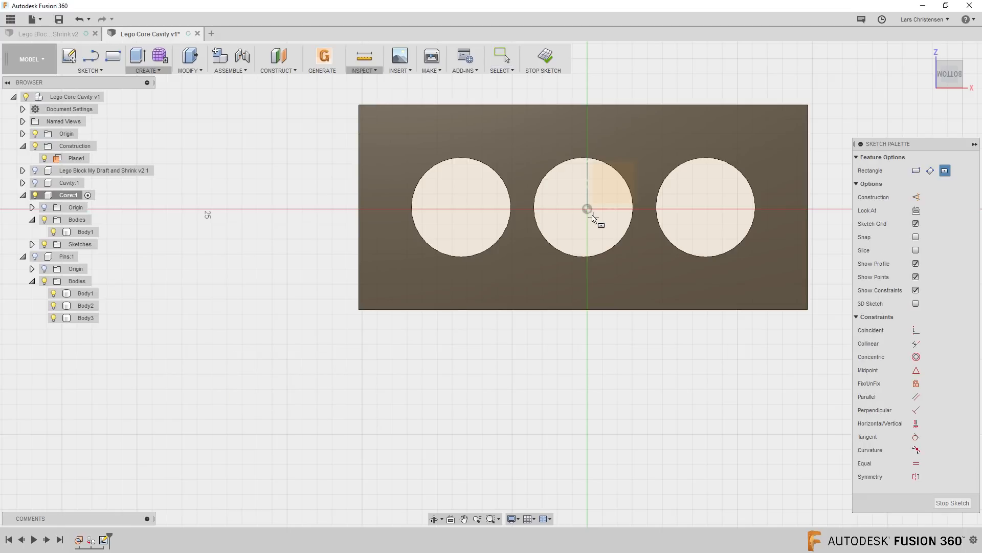
{"action": "left_click", "coordinate": [587, 210]}
{"action": "scroll", "coordinate": [501, 292], "scroll_direction": "down", "scroll_amount": 5}
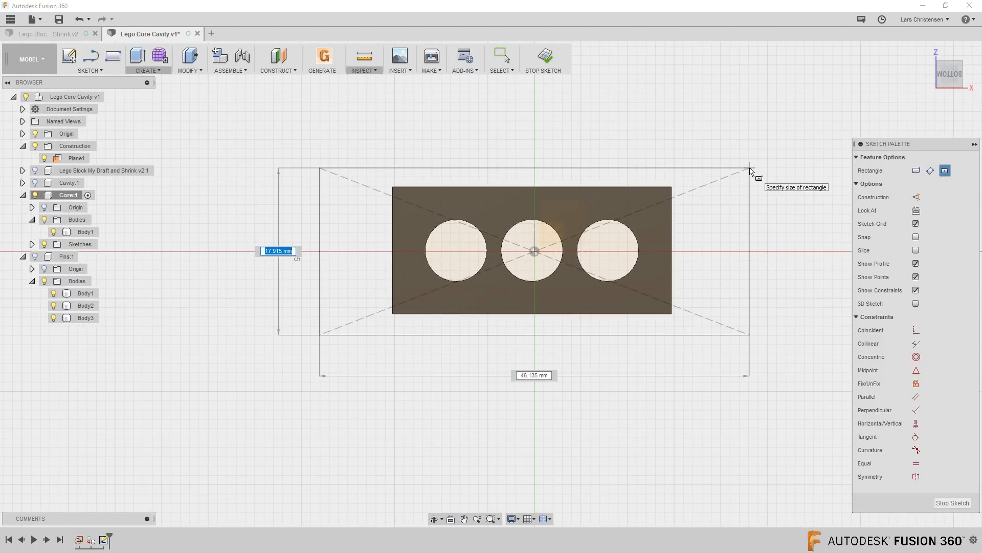
{"action": "type", "text": "30"}
{"action": "key", "text": "Tab"}
{"action": "type", "text": "50"}
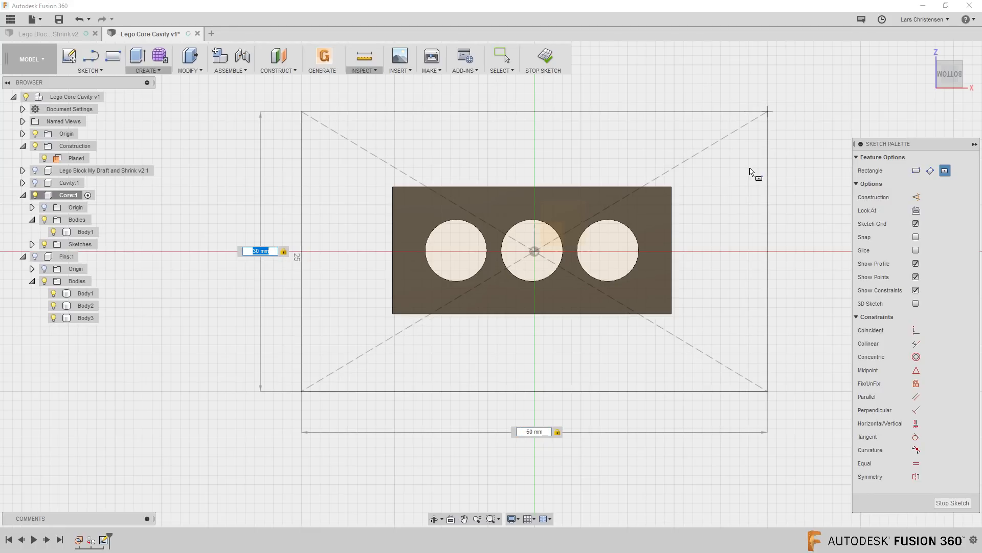
{"action": "key", "text": "Return"}
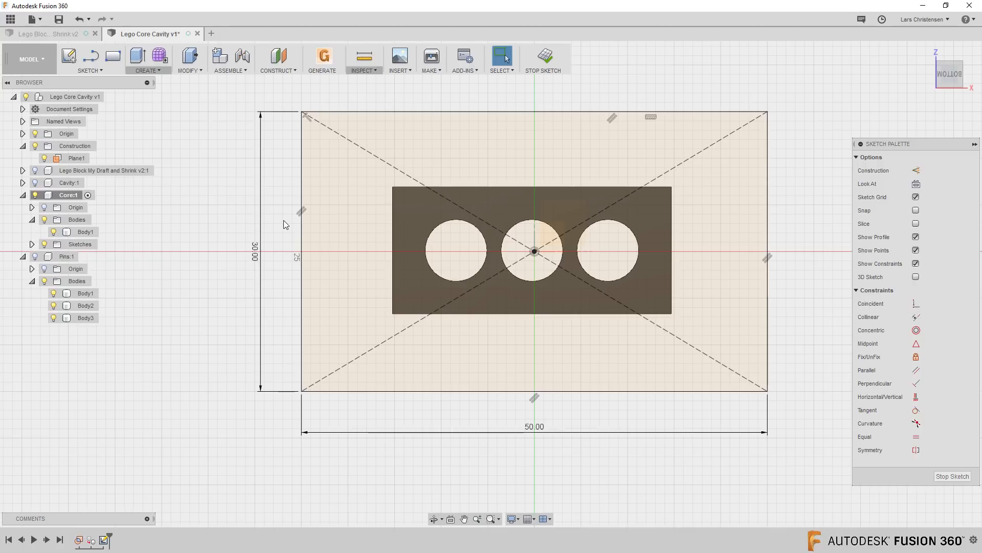
- Extrude the rectangle border and core face profiles 7 mm away from the core, joining them and leaving the three pin holes open
{"action": "key", "text": "e"}
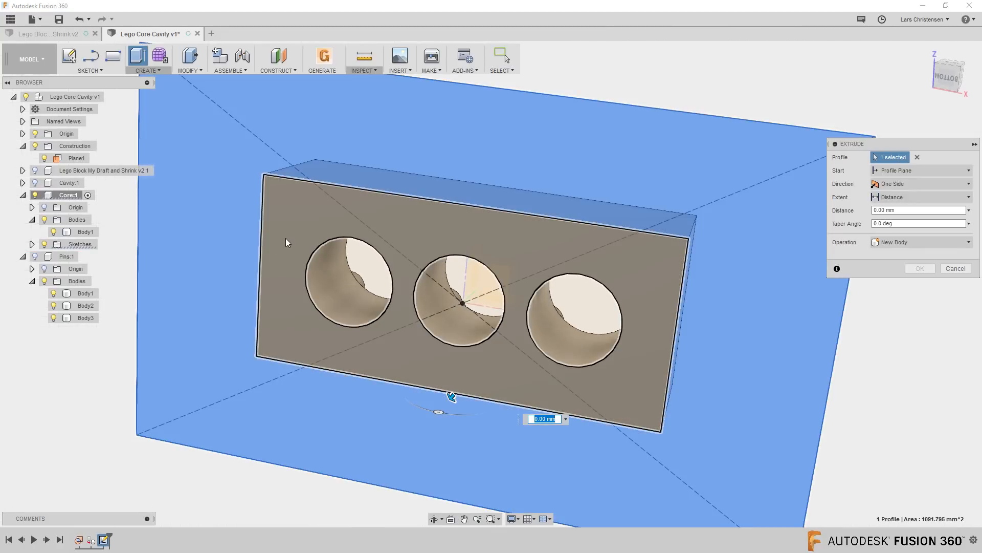
{"action": "left_click", "coordinate": [286, 238]}
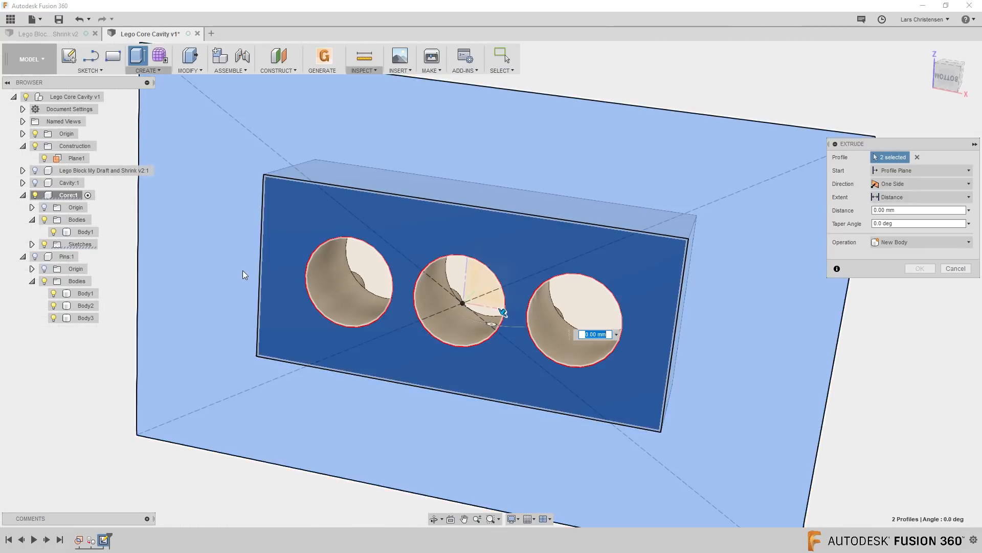
{"action": "middle_click_drag", "start_coordinate": [400, 356], "coordinate": [475, 351], "text": "shift"}
{"action": "left_click_drag", "start_coordinate": [484, 321], "coordinate": [451, 385]}
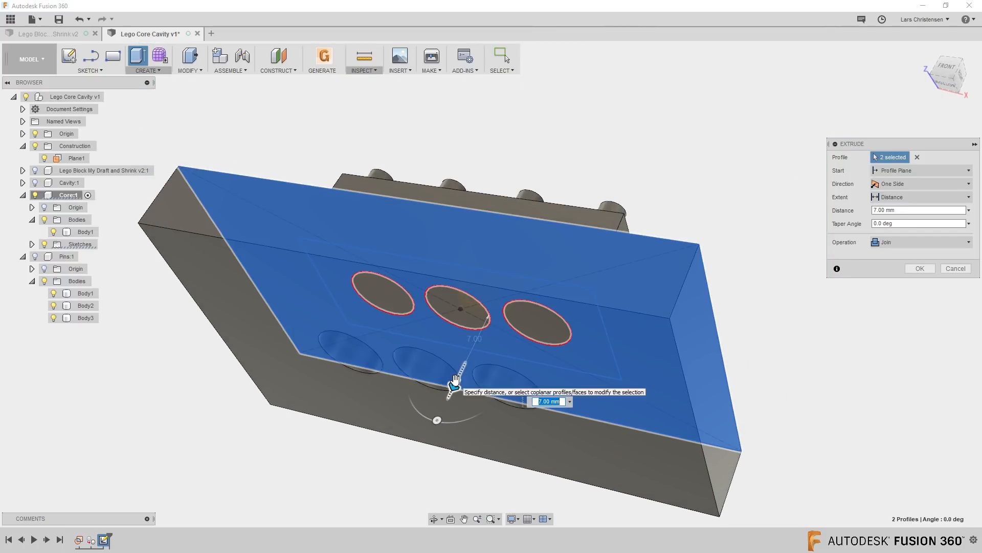
{"action": "key", "text": "Return"}
- Activate the top-level assembly and show the Lego block and Cavity components together with the Core
{"action": "middle_click_drag", "start_coordinate": [456, 380], "coordinate": [222, 180], "text": "shift"}
{"action": "left_click", "coordinate": [35, 170]}
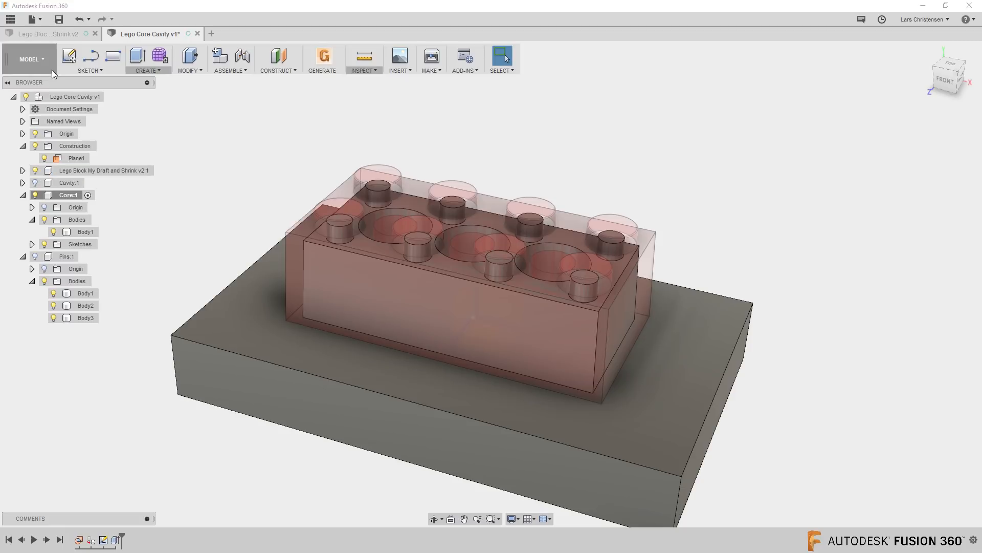
{"action": "left_click", "coordinate": [114, 97]}
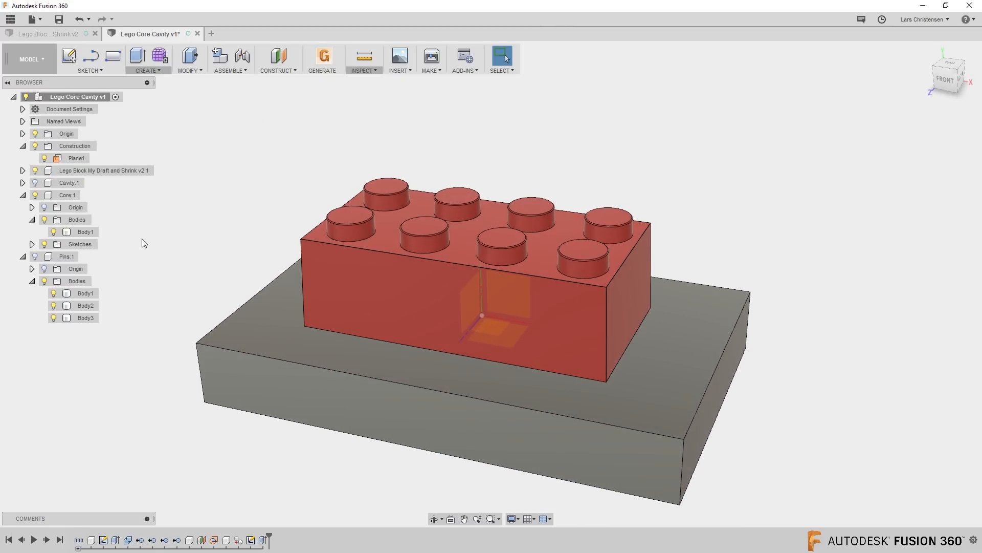
{"action": "left_click", "coordinate": [35, 182]}
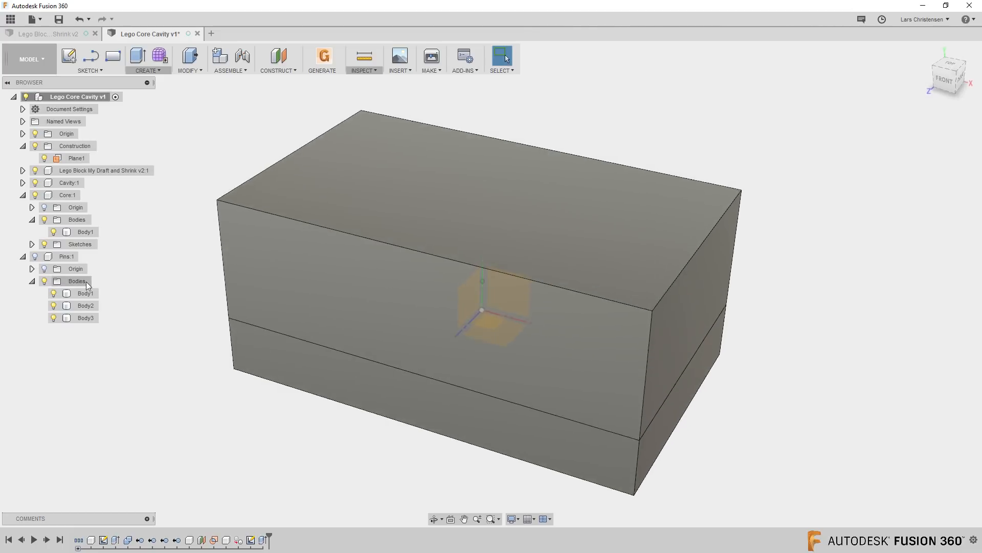
- Save the design as a new version
{"action": "left_click", "coordinate": [59, 22]}
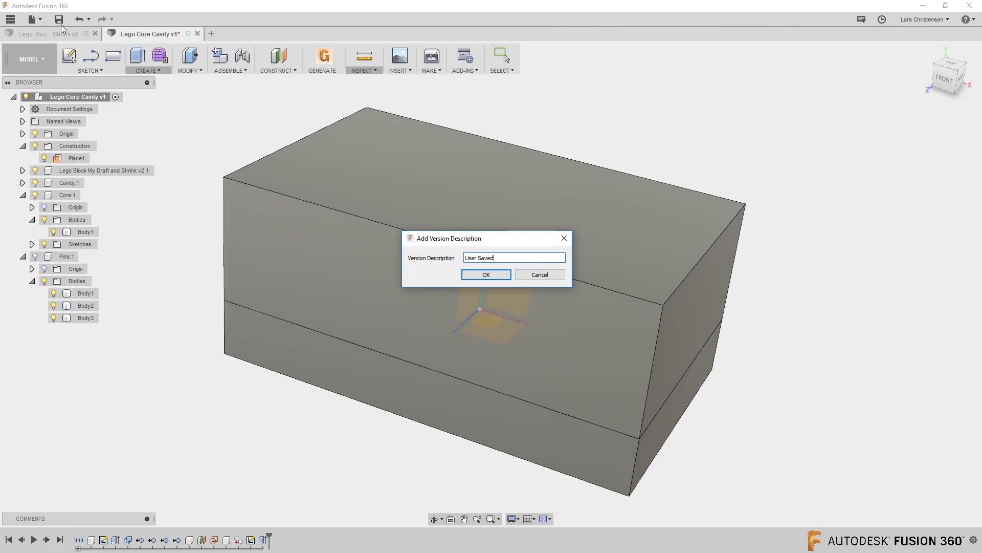
{"action": "left_click_drag", "start_coordinate": [496, 257], "coordinate": [457, 258]}
{"action": "key", "text": "Return"}
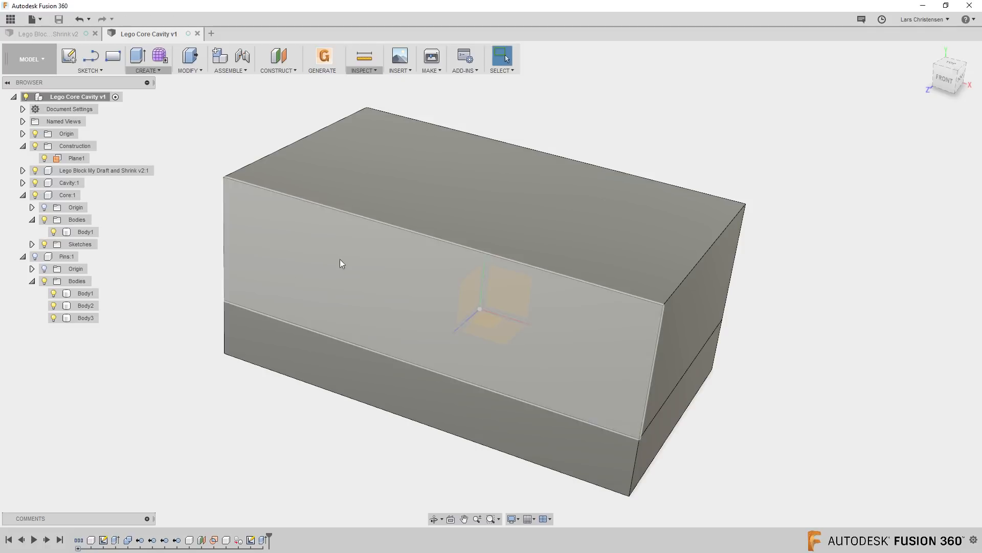
- Switch to the Animation workspace and move the playhead before time zero to frame the storyboard's starting view
{"action": "left_click", "coordinate": [39, 58]}
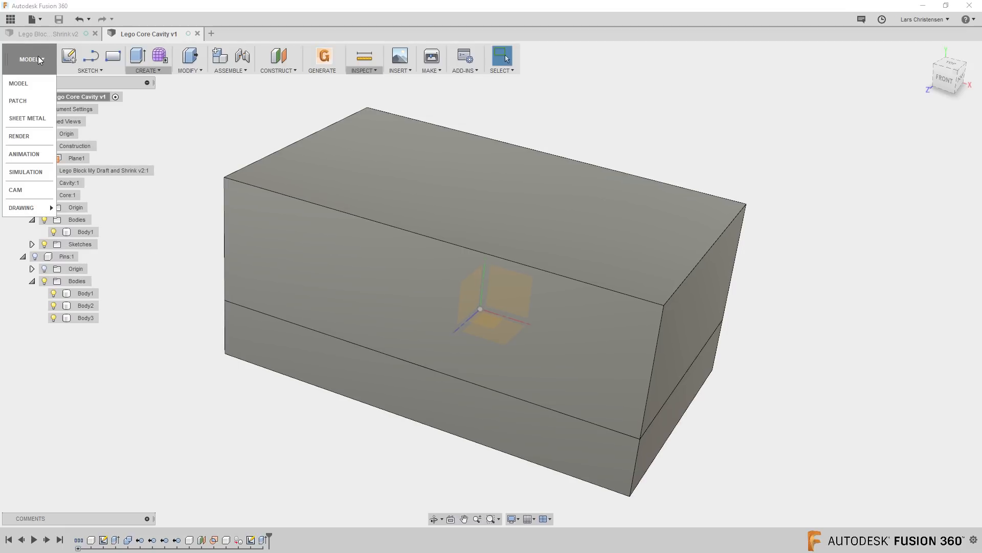
{"action": "left_click", "coordinate": [29, 158]}
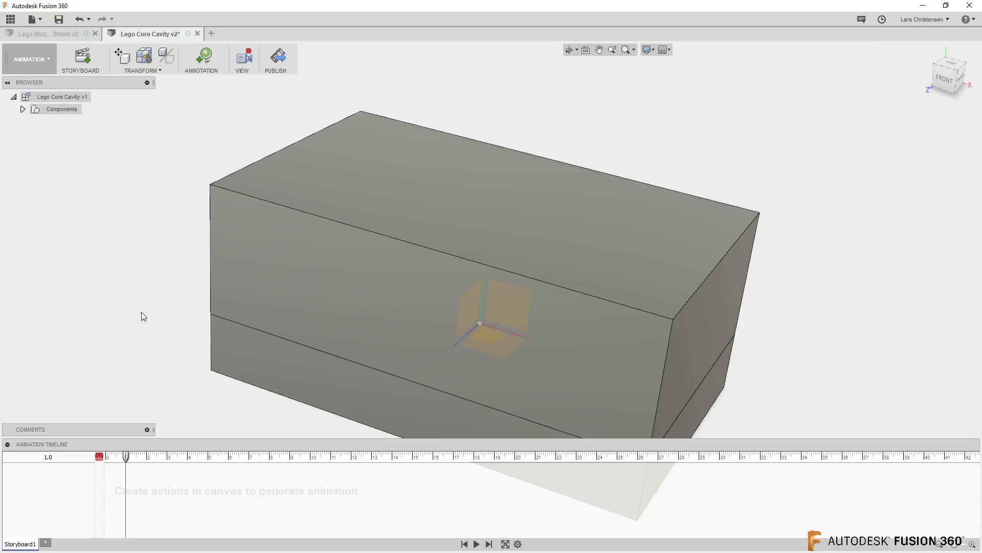
{"action": "left_click", "coordinate": [108, 458]}
{"action": "left_click_drag", "start_coordinate": [108, 458], "coordinate": [99, 457]}
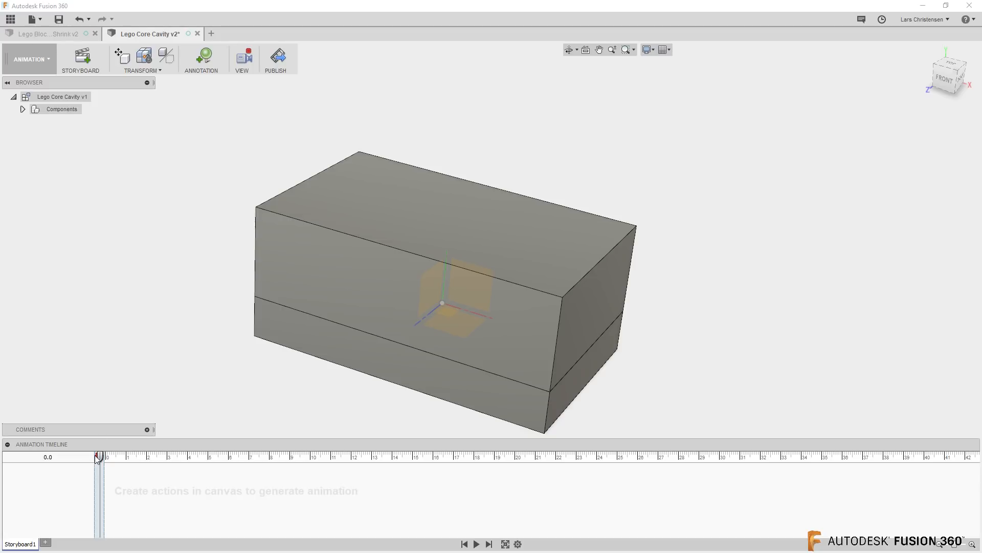
- Animate the Cavity component rising 26 mm along Y, with the playhead at 1.1 seconds
{"action": "left_click_drag", "start_coordinate": [100, 457], "coordinate": [128, 457]}
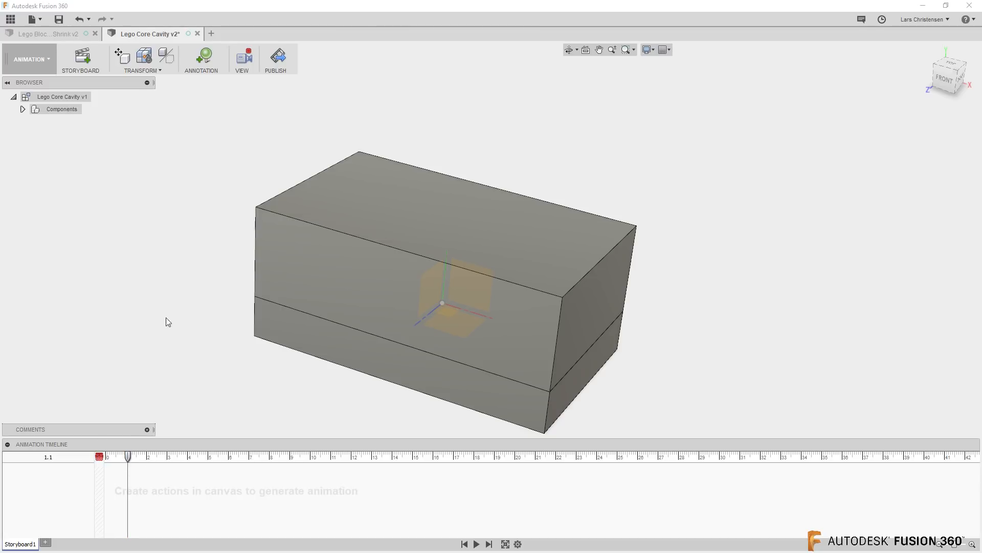
{"action": "left_click", "coordinate": [123, 52]}
{"action": "left_click", "coordinate": [406, 183]}
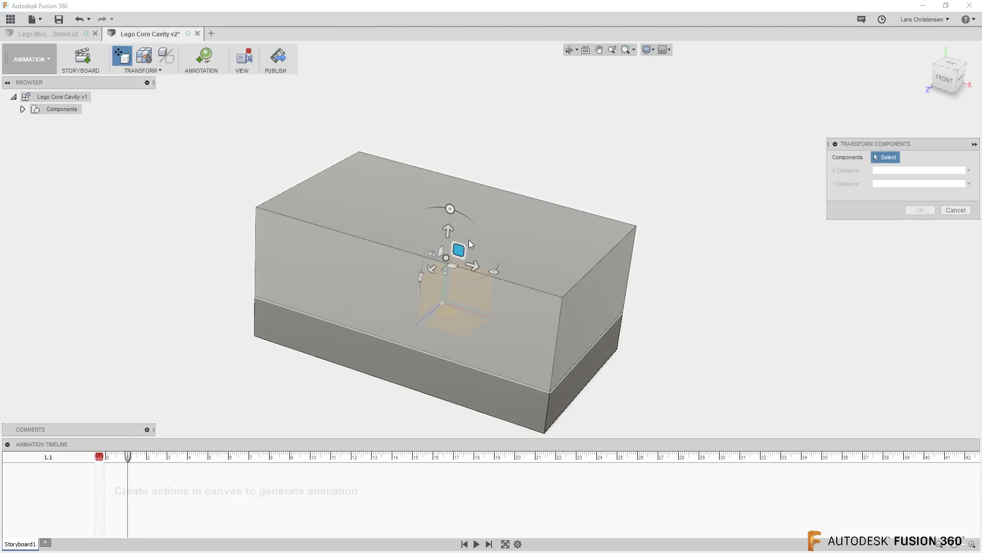
{"action": "left_click_drag", "start_coordinate": [454, 241], "coordinate": [458, 69]}
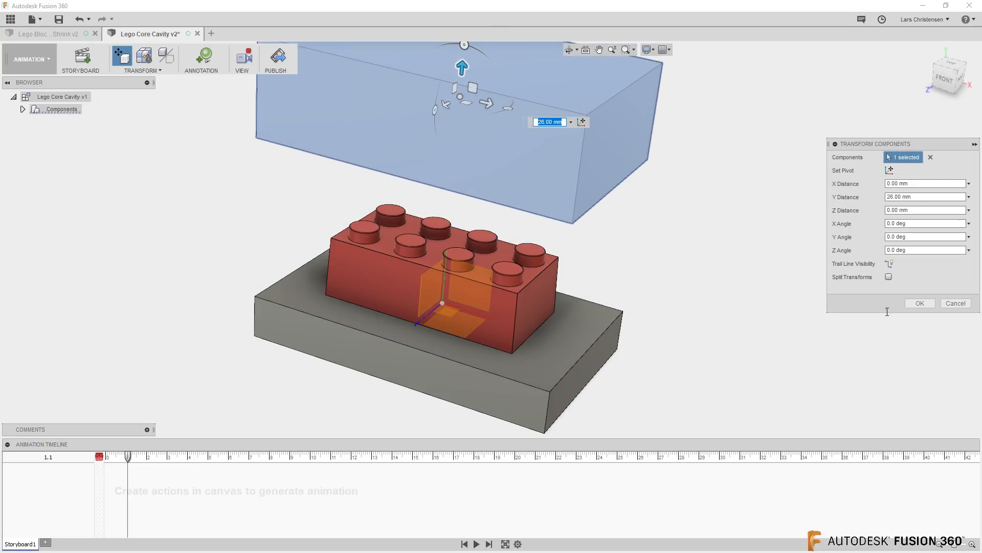
{"action": "left_click", "coordinate": [920, 303]}
- Animate the Lego block component rising 12 mm along Y, with the playhead at 2.1 seconds
{"action": "left_click_drag", "start_coordinate": [130, 458], "coordinate": [147, 457]}
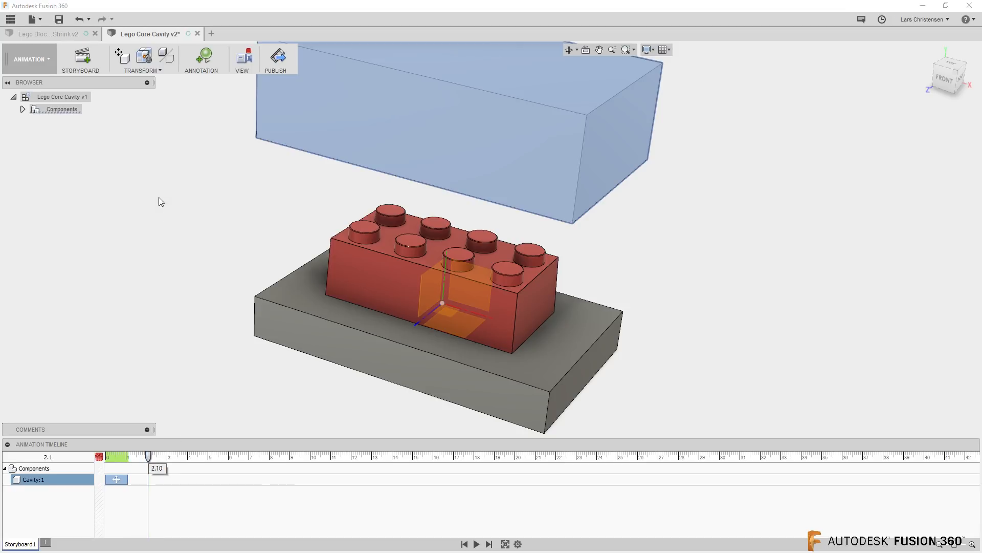
{"action": "left_click", "coordinate": [121, 55]}
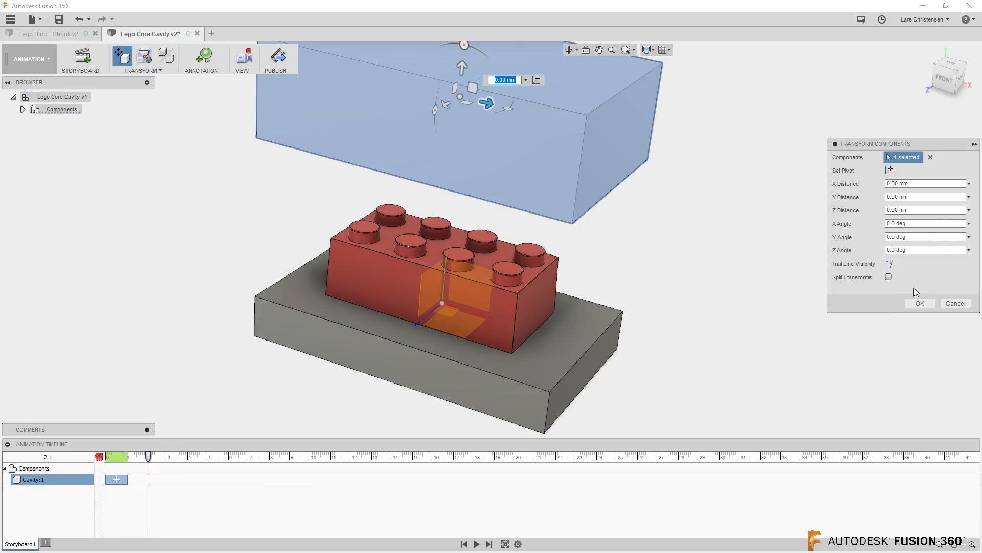
{"action": "left_click", "coordinate": [931, 157]}
{"action": "left_click", "coordinate": [399, 295]}
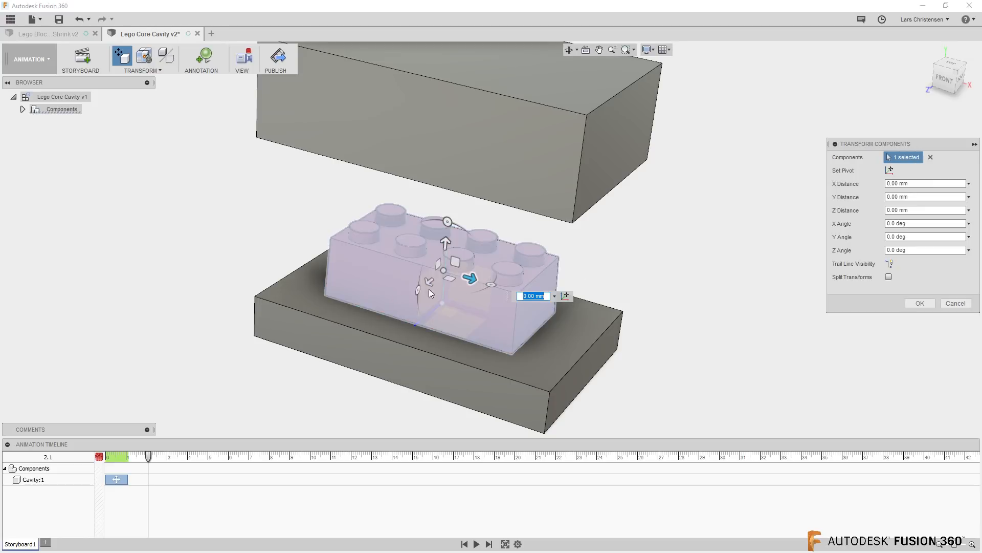
{"action": "left_click_drag", "start_coordinate": [446, 244], "coordinate": [452, 170]}
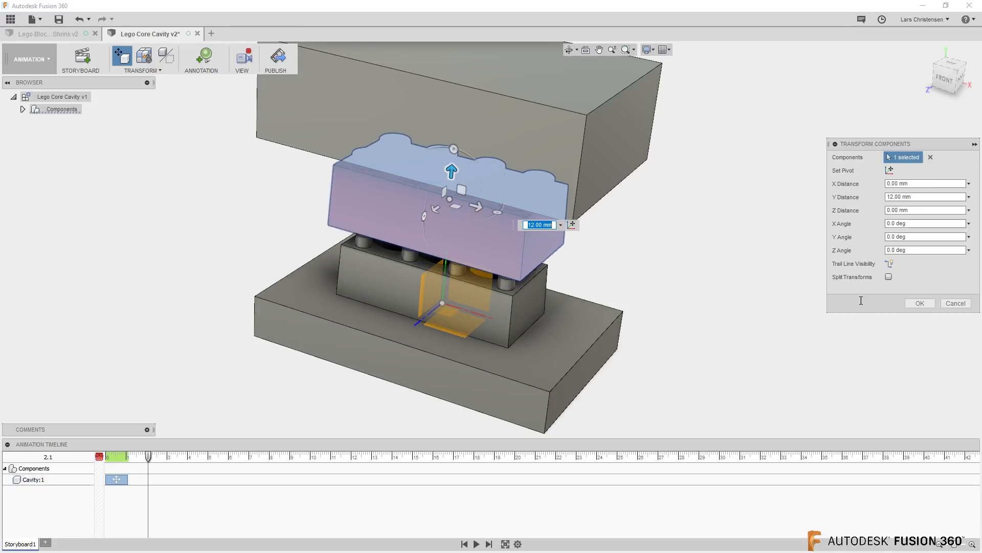
{"action": "left_click", "coordinate": [916, 303]}
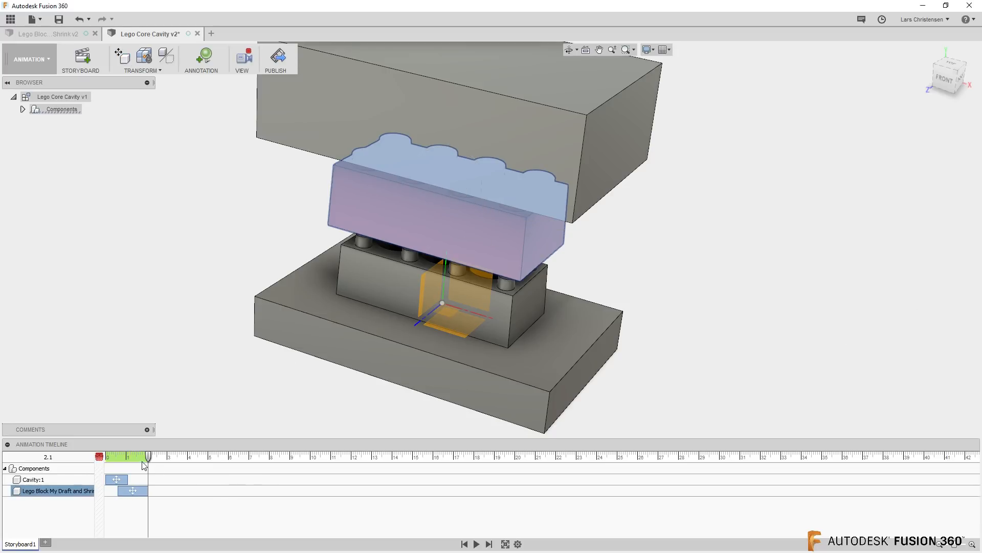
- Return the playhead to the storyboard's start and play the animation to review the mold opening
{"action": "left_click_drag", "start_coordinate": [149, 462], "coordinate": [99, 460]}
{"action": "left_click", "coordinate": [163, 359]}
{"action": "left_click", "coordinate": [475, 544]}
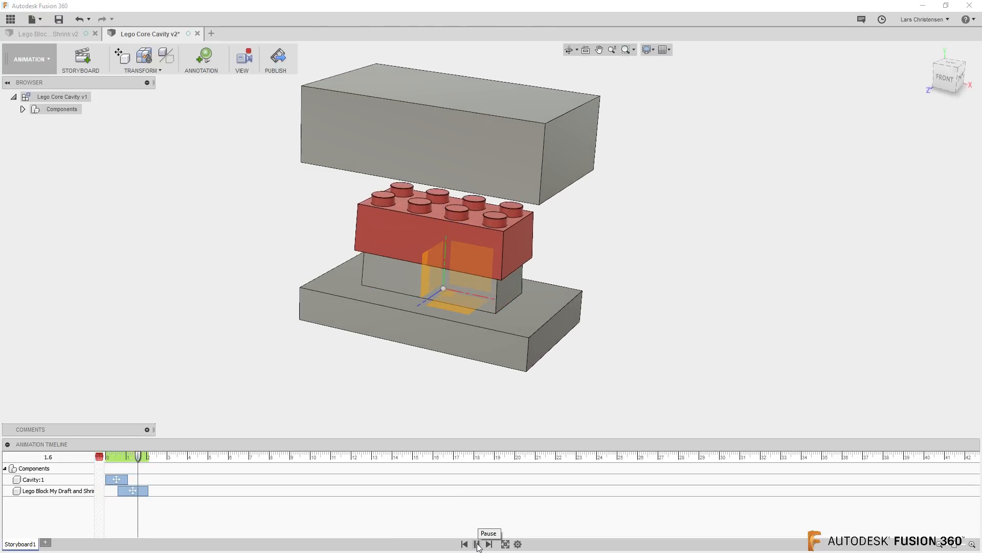